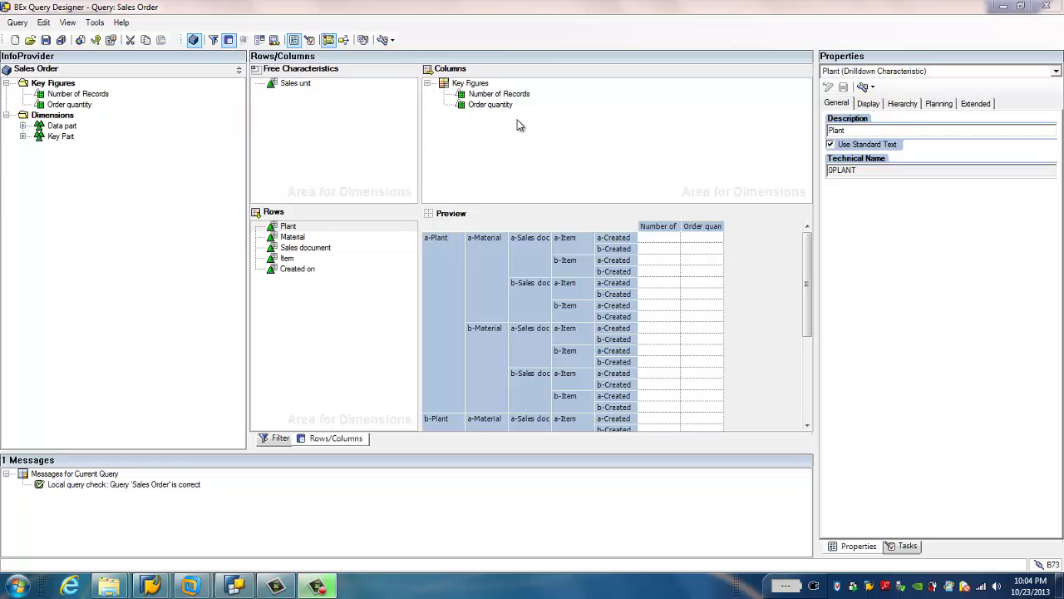
# Step: Show the Sales Order query's general properties and select its technical name ZORDER_Q001 for copying
pyautogui.click(956, 72)
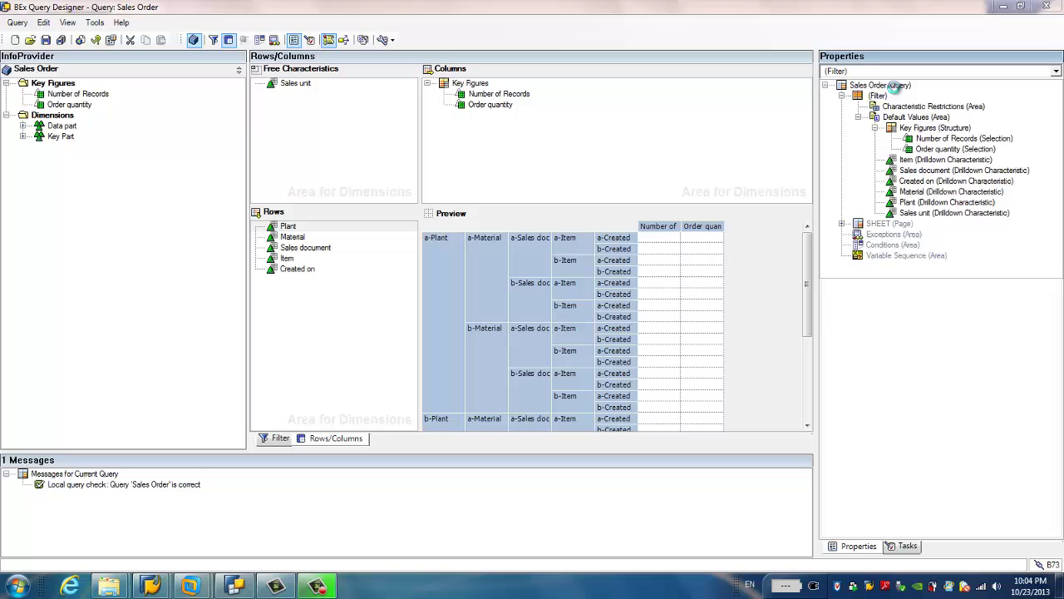
pyautogui.click(888, 85)
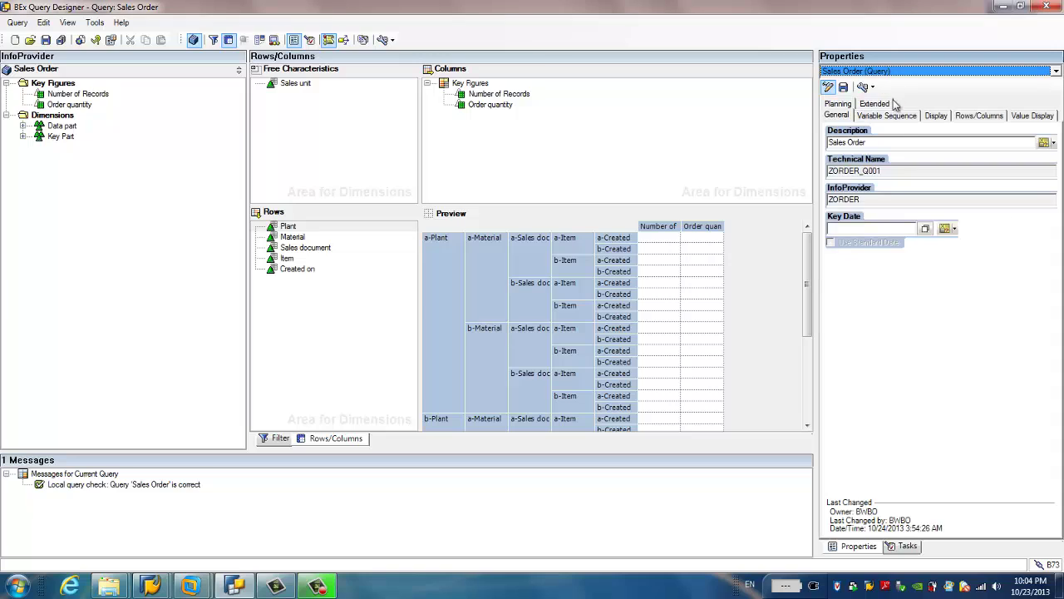
pyautogui.doubleClick(894, 173)
pyautogui.hotkey('ctrl', 'c')
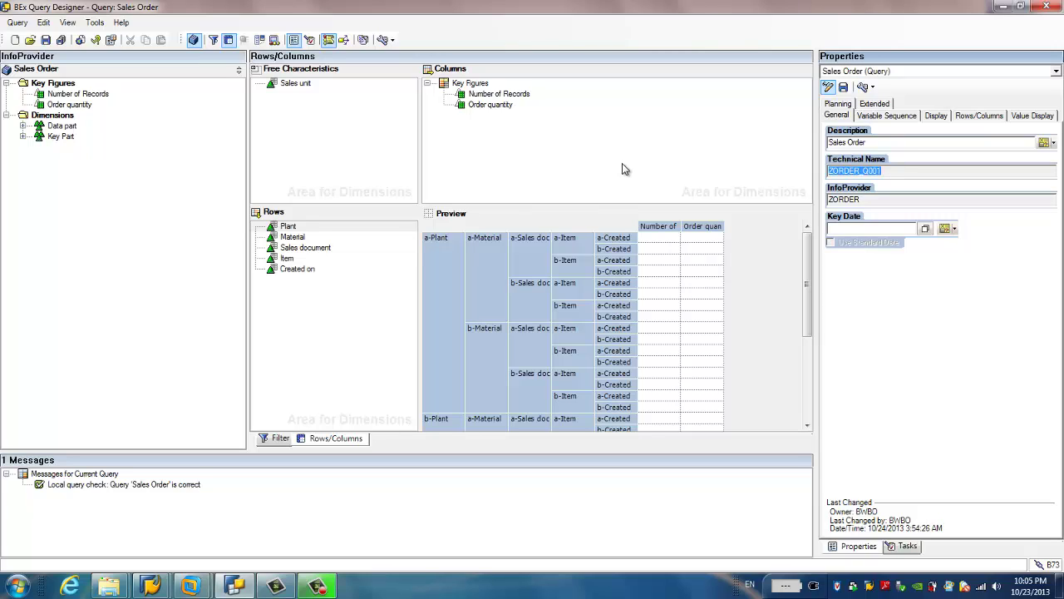
# Step: Replace the query name in RSRT with ZORDER_Q001 and execute it to view Sales Order results
pyautogui.moveTo(150, 586)
pyautogui.click(237, 532)
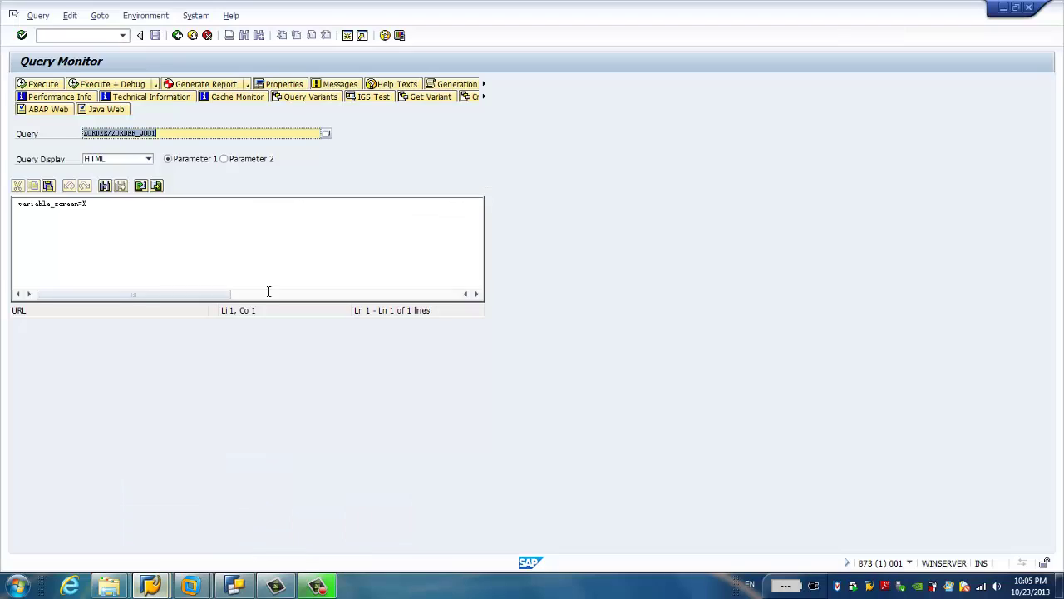
pyautogui.click(103, 36)
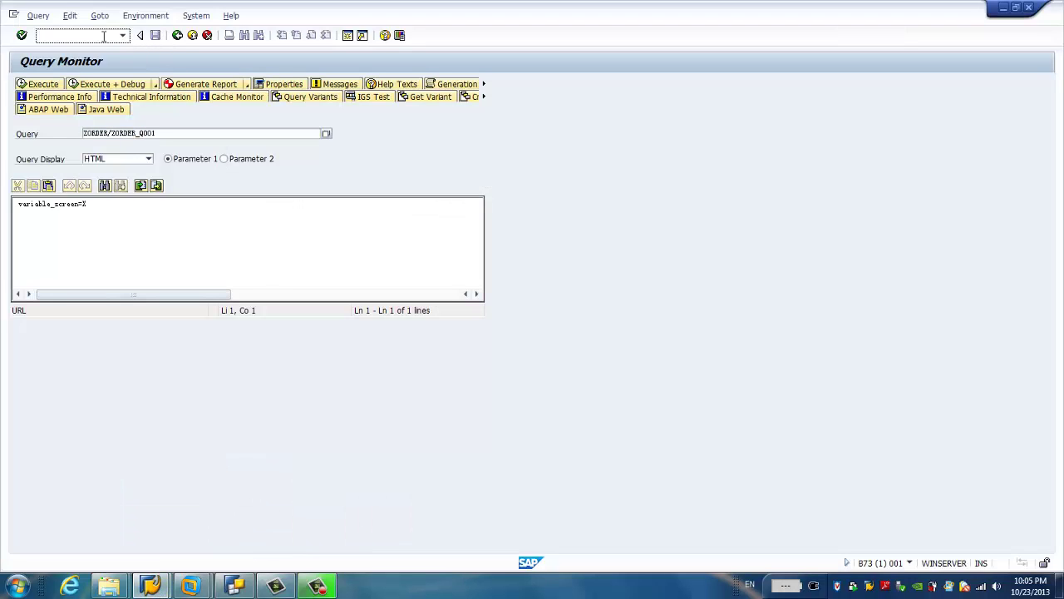
pyautogui.doubleClick(171, 134)
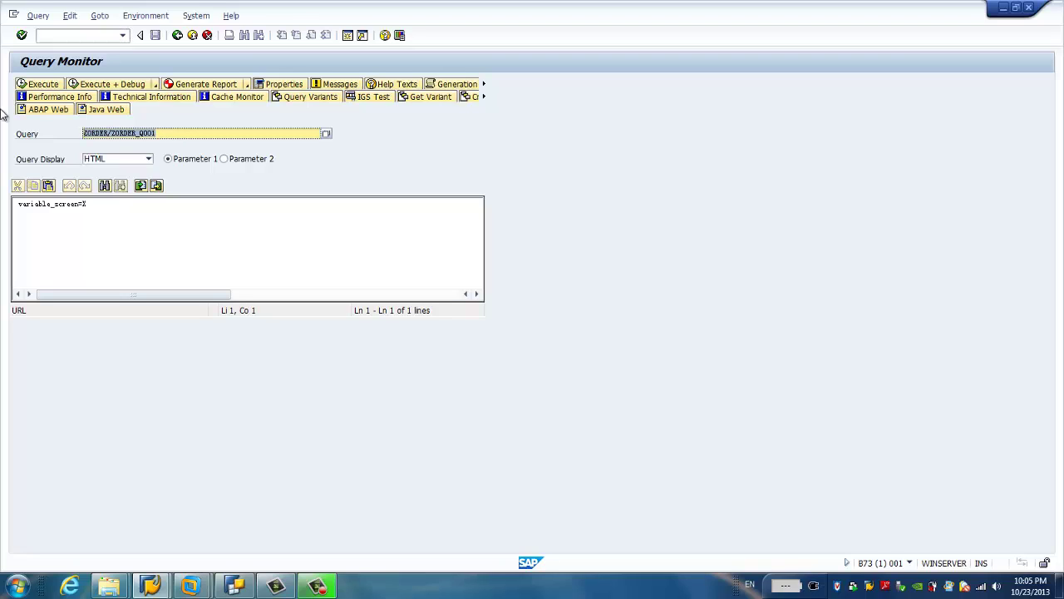
pyautogui.hotkey('ctrl', 'v')
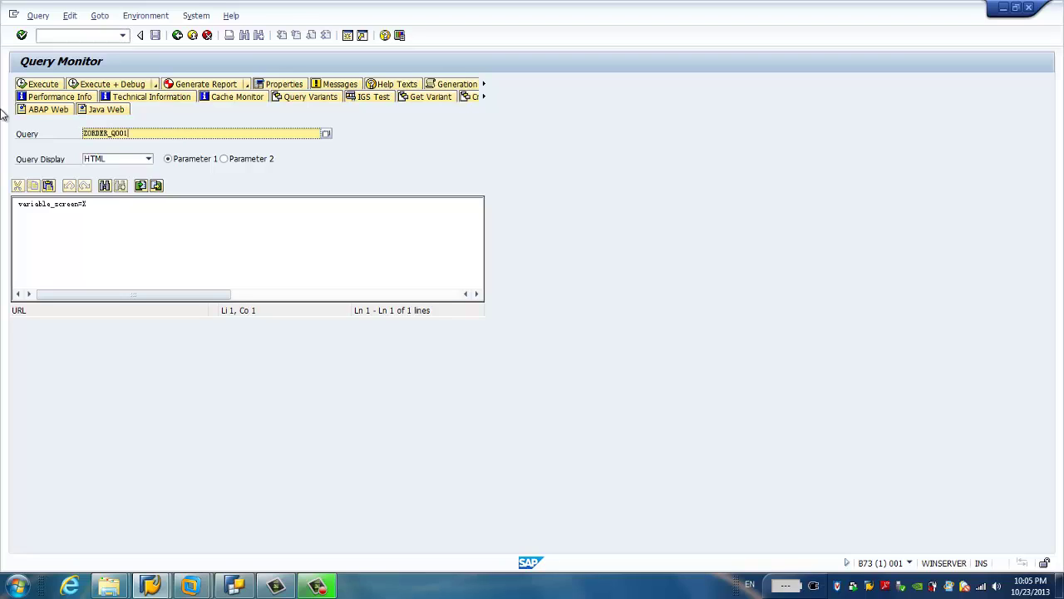
pyautogui.click(44, 86)
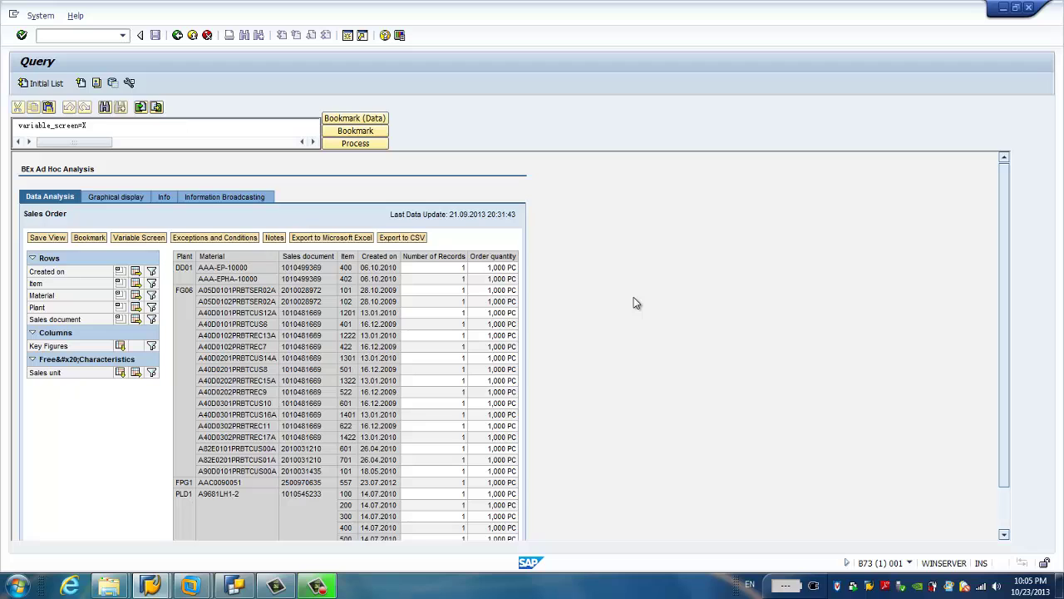
# Step: Launch Design Studio from All Programs > SAP Business Intelligence > SAP BusinessObjects Design Studio
pyautogui.click(17, 587)
pyautogui.click(43, 527)
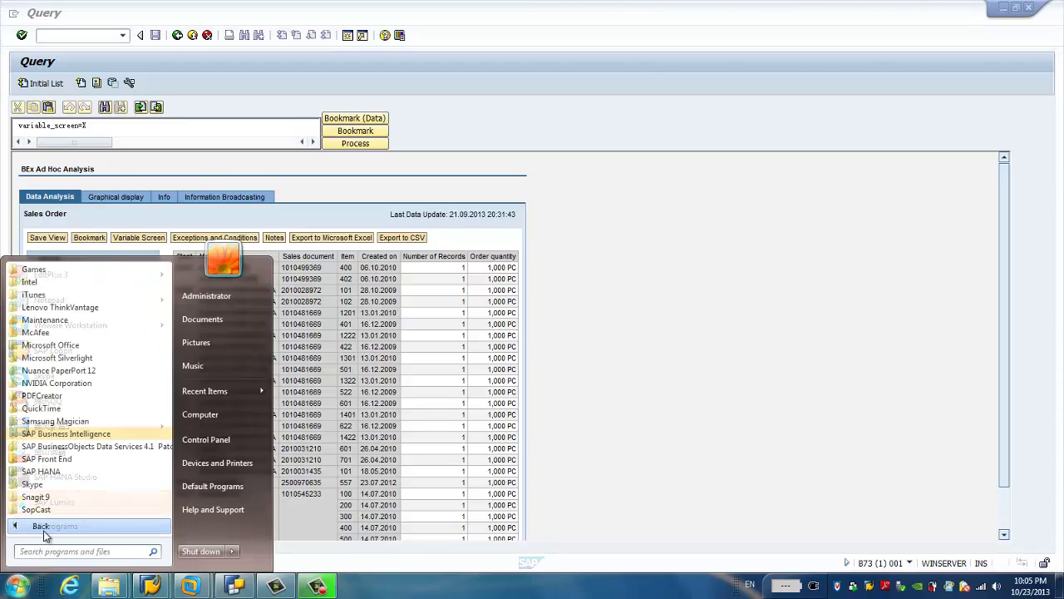
pyautogui.click(86, 434)
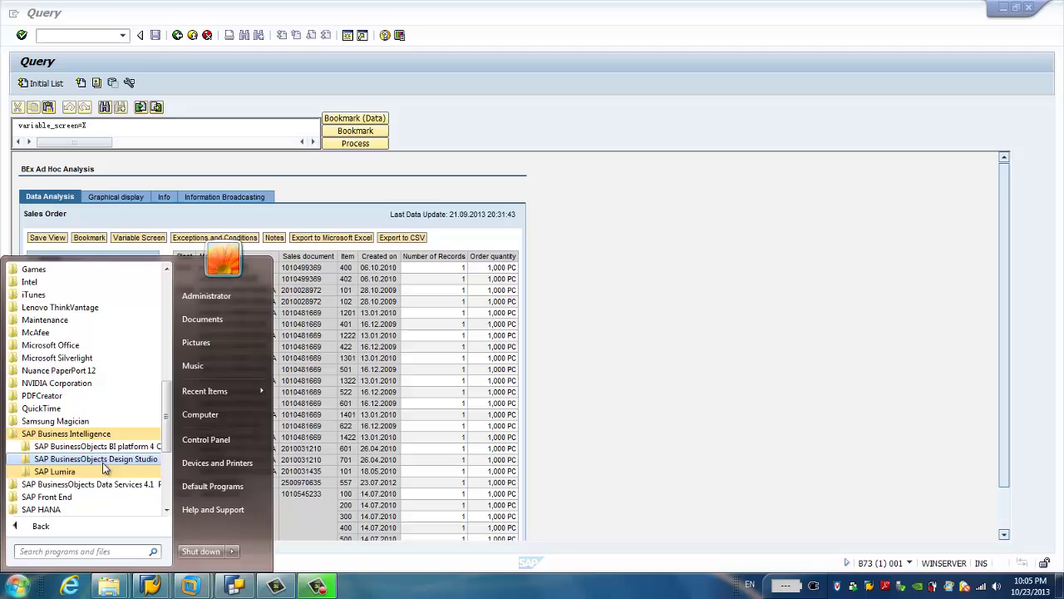
pyautogui.click(98, 460)
pyautogui.click(72, 471)
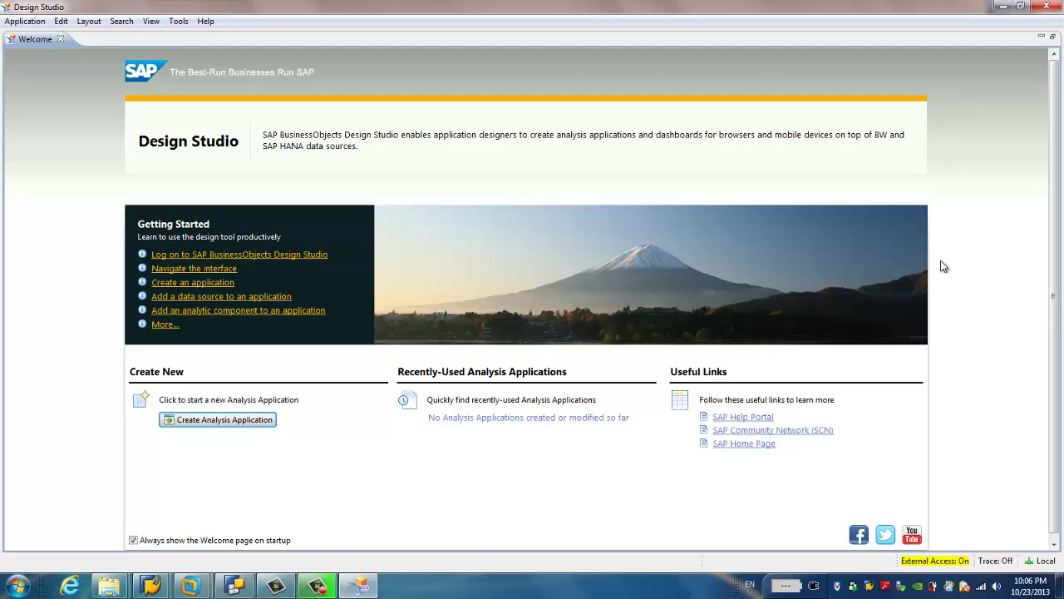
pyautogui.click(206, 22)
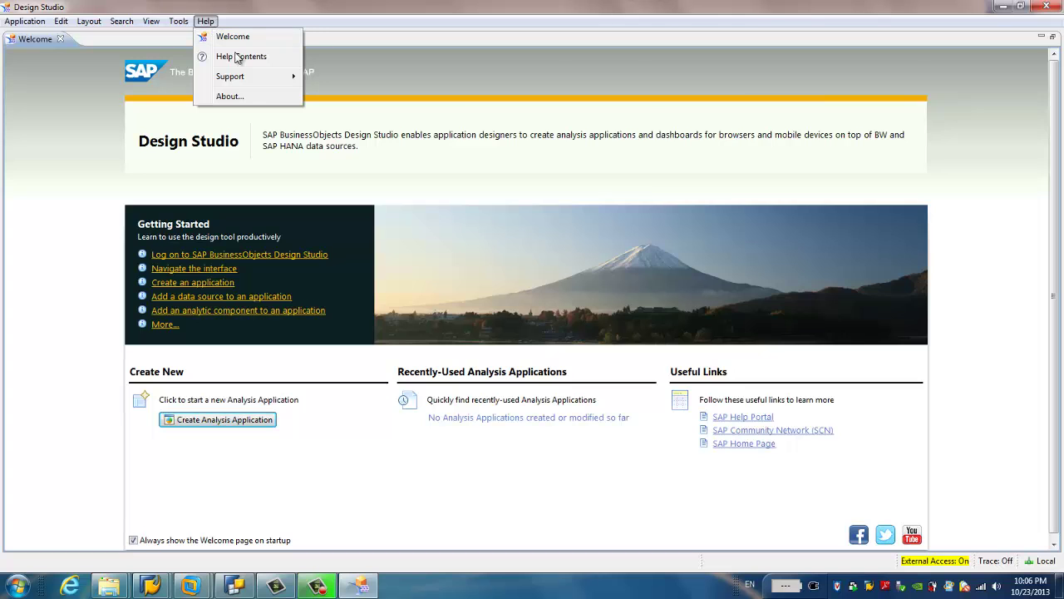
pyautogui.click(231, 95)
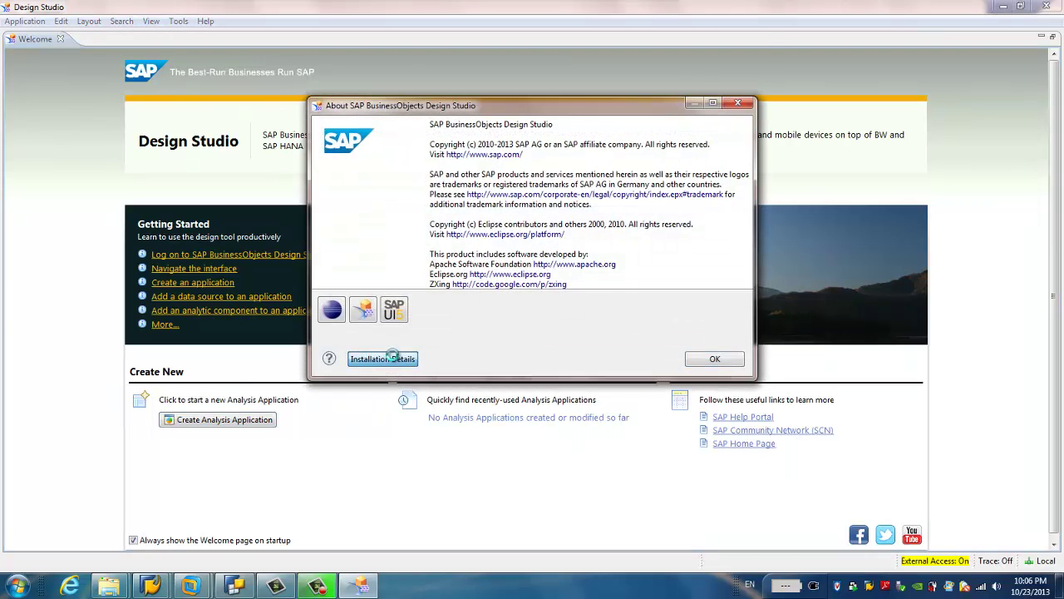
pyautogui.click(389, 353)
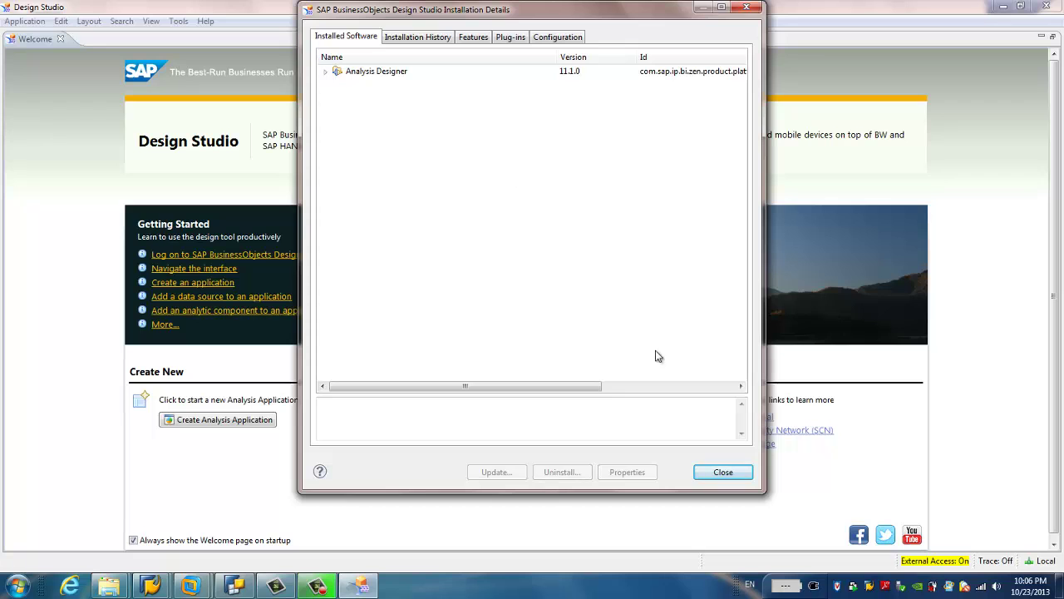
pyautogui.click(724, 472)
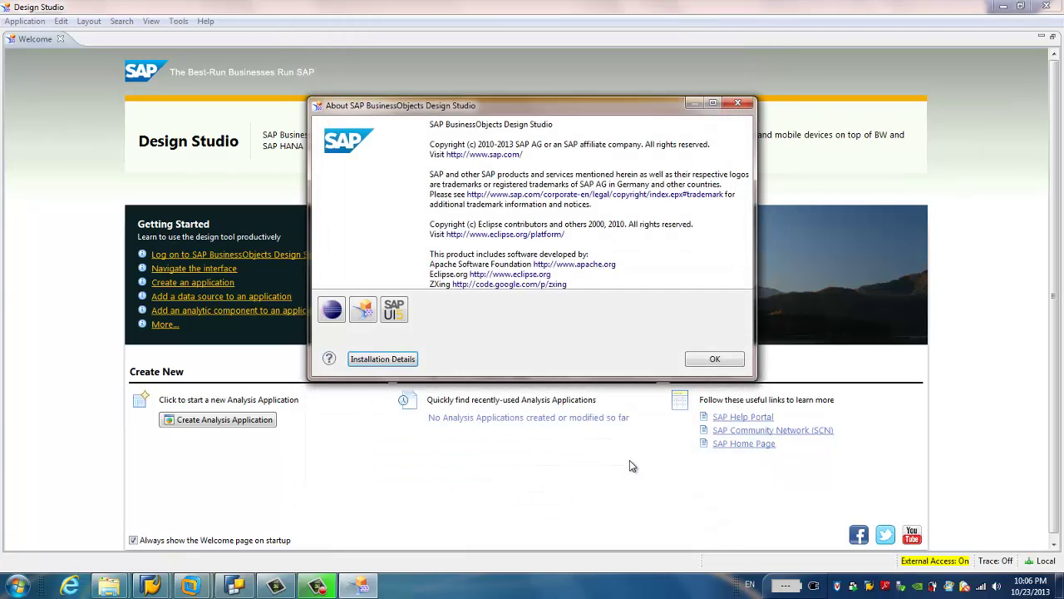
pyautogui.click(717, 359)
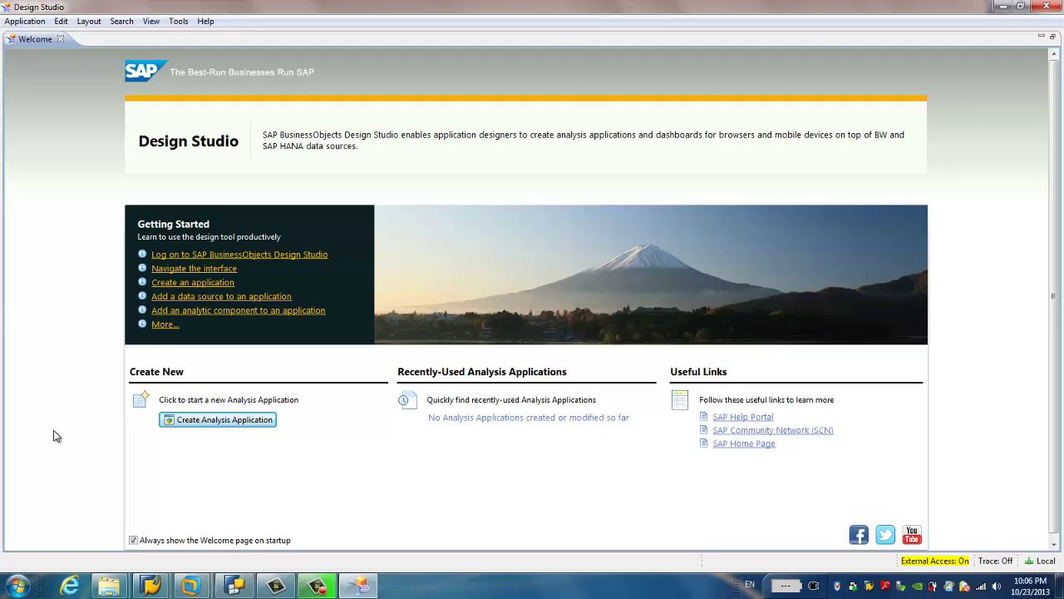
# Step: Start a new analysis application named ZORDER_Q001 with the description 'Sales Order'
pyautogui.click(261, 421)
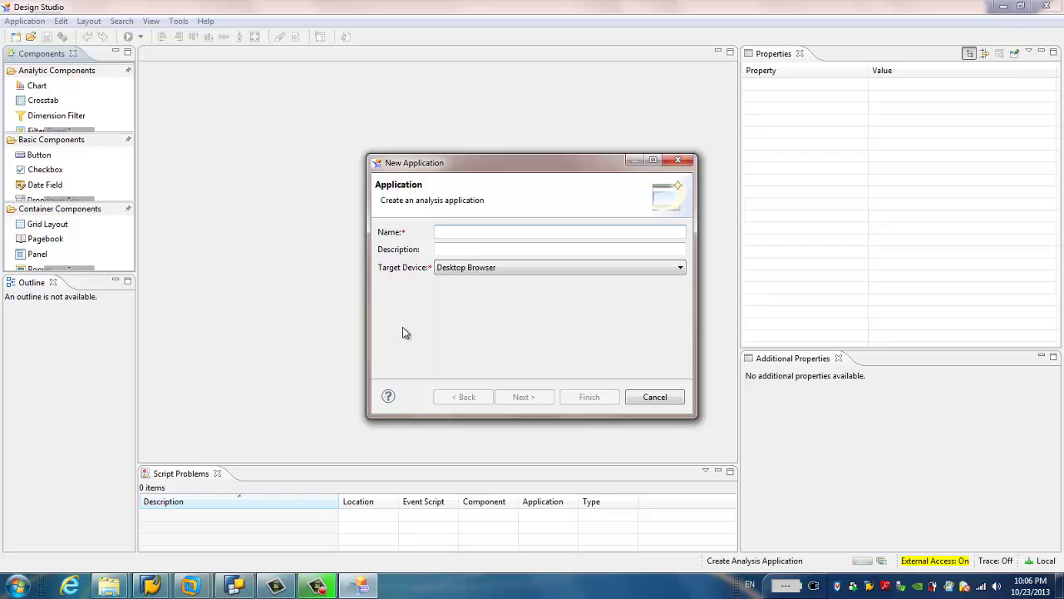
pyautogui.hotkey('ctrl', 'v')
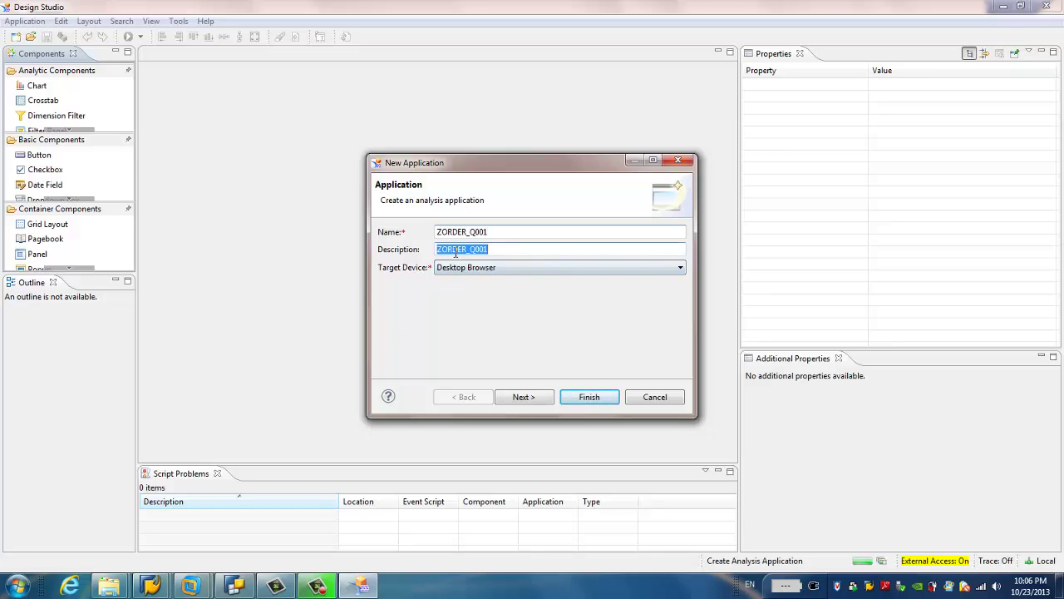
pyautogui.click(455, 249)
pyautogui.hotkey('ctrl', 'v')
pyautogui.write('BW')
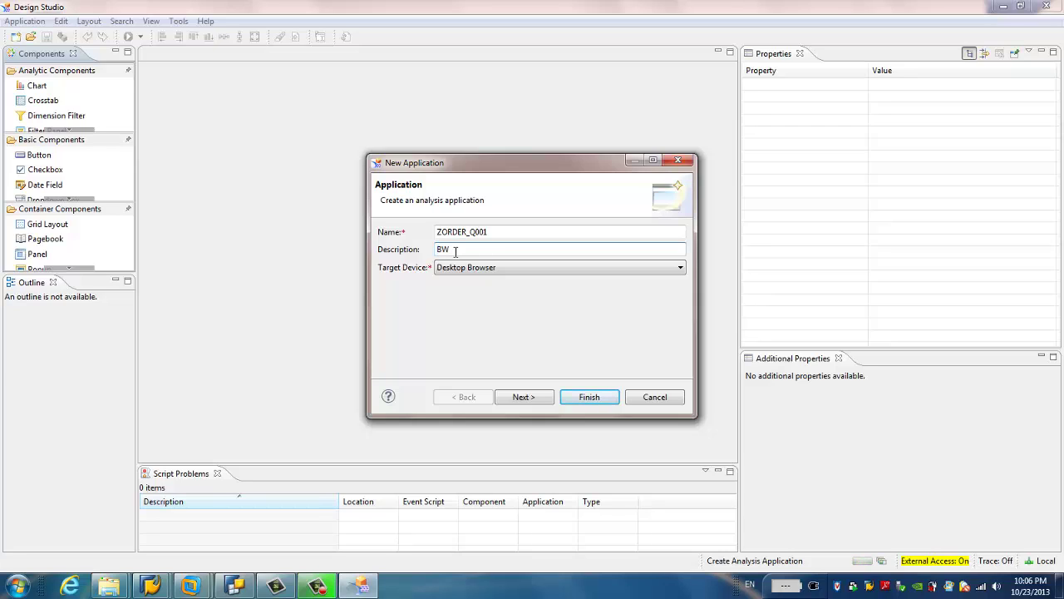
pyautogui.write(' Bex query')
pyautogui.press('BackSpace')
pyautogui.press('BackSpace')
pyautogui.press('BackSpace')
pyautogui.press('BackSpace')
pyautogui.press('BackSpace')
pyautogui.press('BackSpace')
pyautogui.press('BackSpace')
pyautogui.press('BackSpace')
pyautogui.press('BackSpace')
pyautogui.press('BackSpace')
pyautogui.press('BackSpace')
pyautogui.write('SalesOrder')
pyautogui.click(455, 249)
pyautogui.press('End')
# Step: Keep Desktop Browser as the target device and proceed to template selection
pyautogui.click(473, 273)
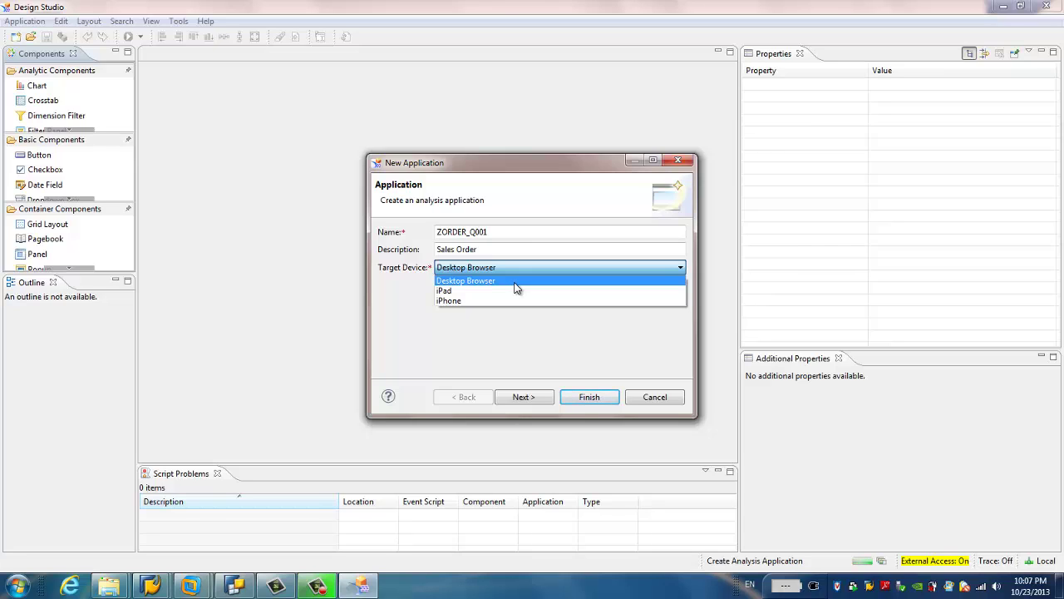
pyautogui.click(519, 323)
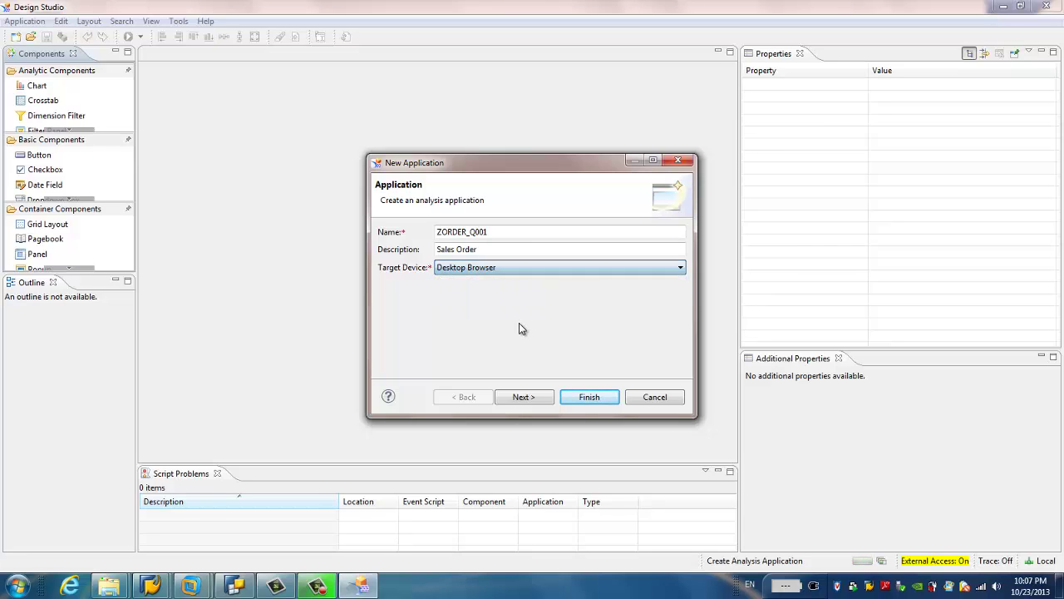
pyautogui.click(524, 398)
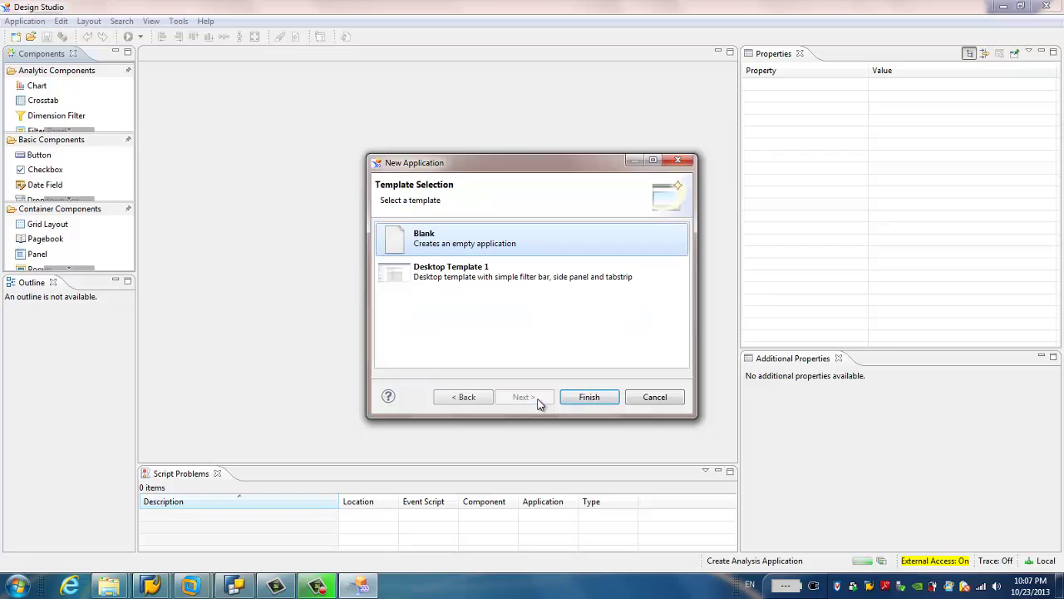
# Step: Build the application from Desktop Template 1
pyautogui.click(456, 282)
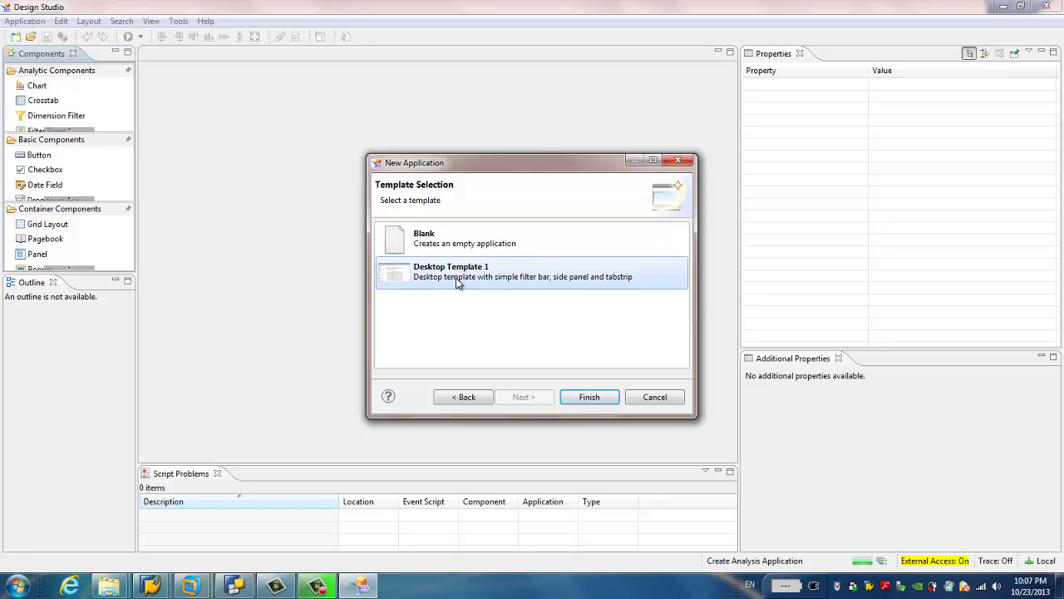
pyautogui.click(589, 396)
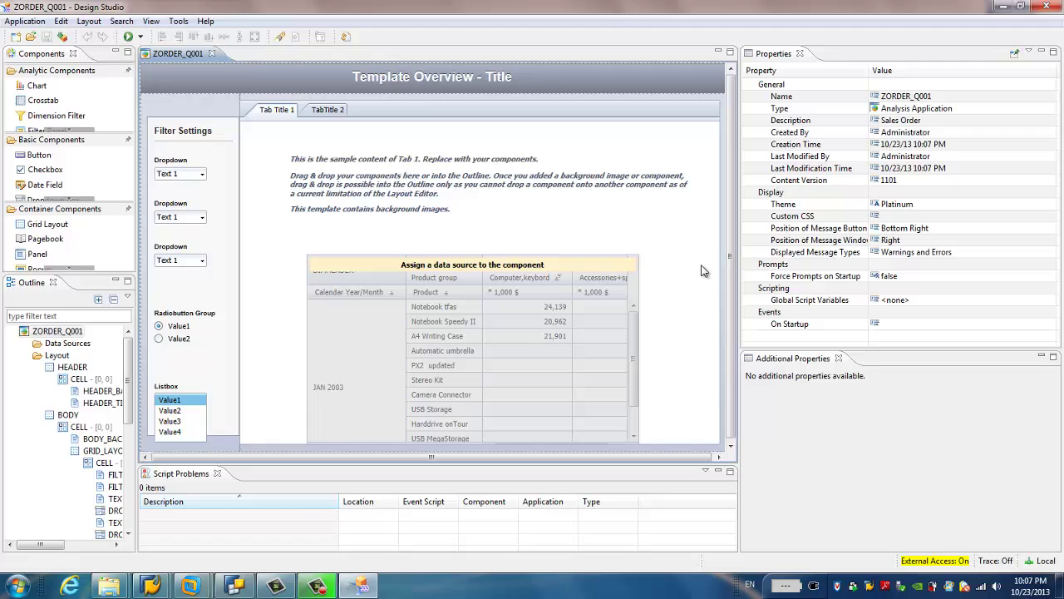
pyautogui.scroll(-1, 735, 267)
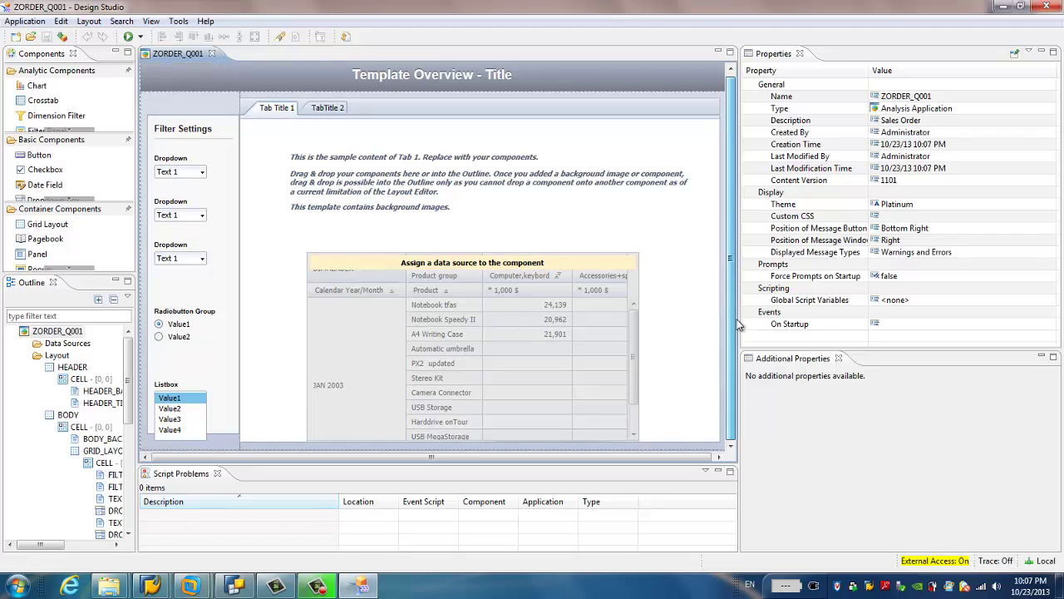
pyautogui.click(328, 108)
pyautogui.click(265, 110)
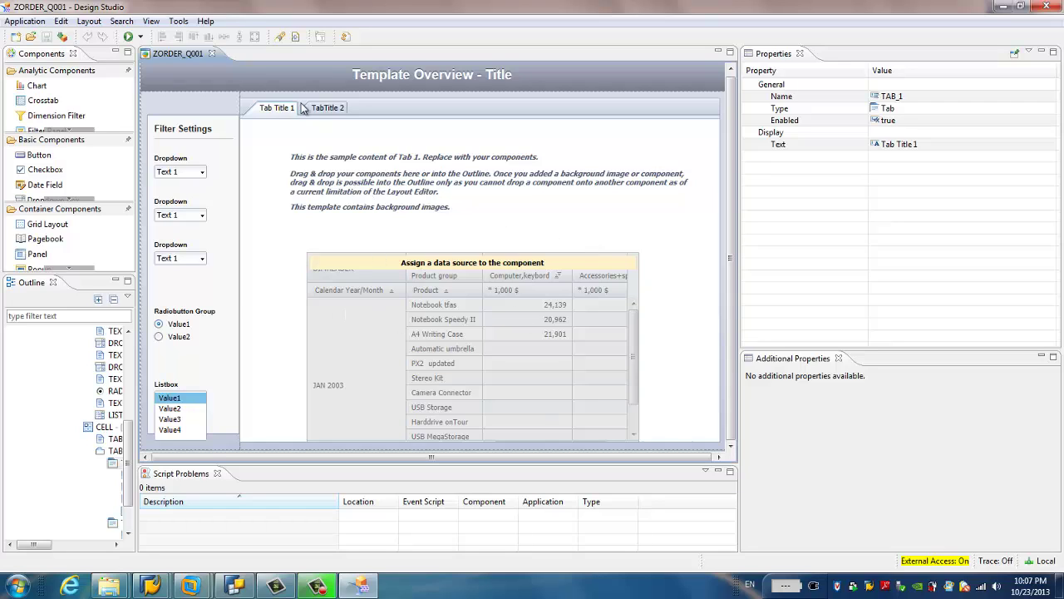
pyautogui.click(329, 108)
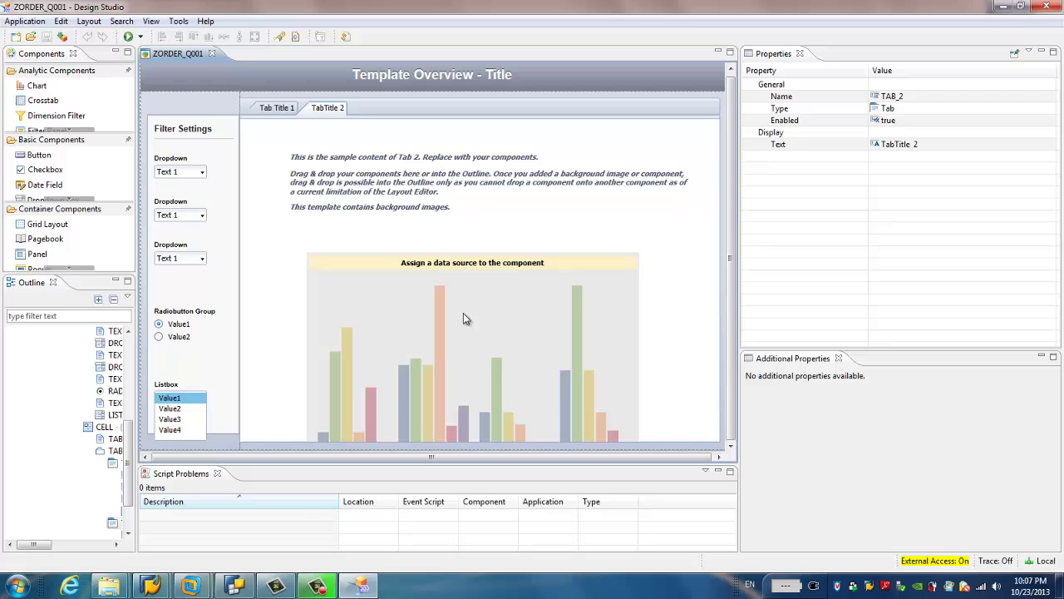
pyautogui.click(267, 112)
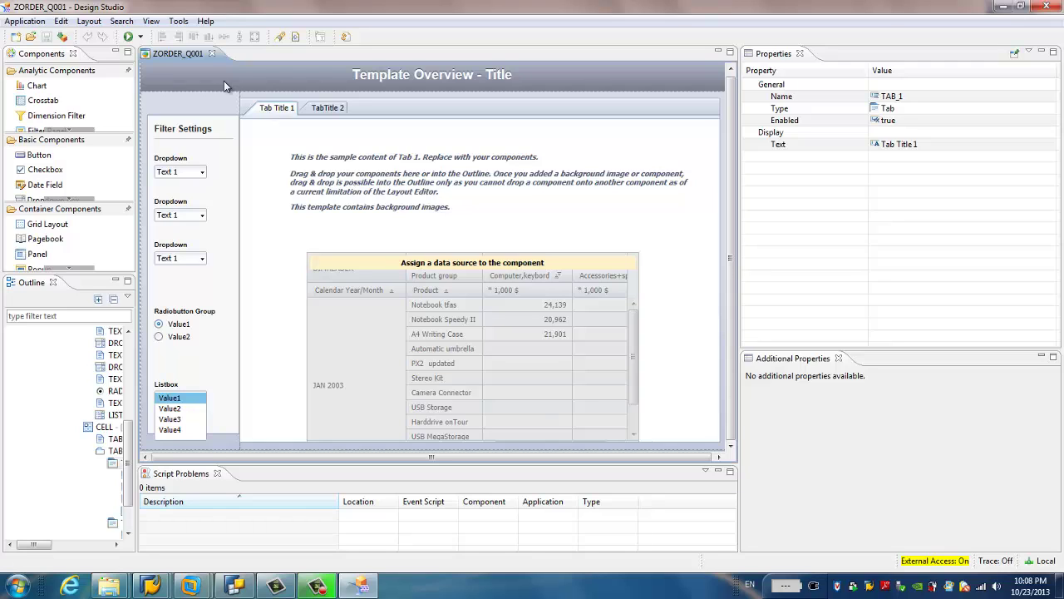
pyautogui.click(121, 21)
pyautogui.moveTo(92, 23)
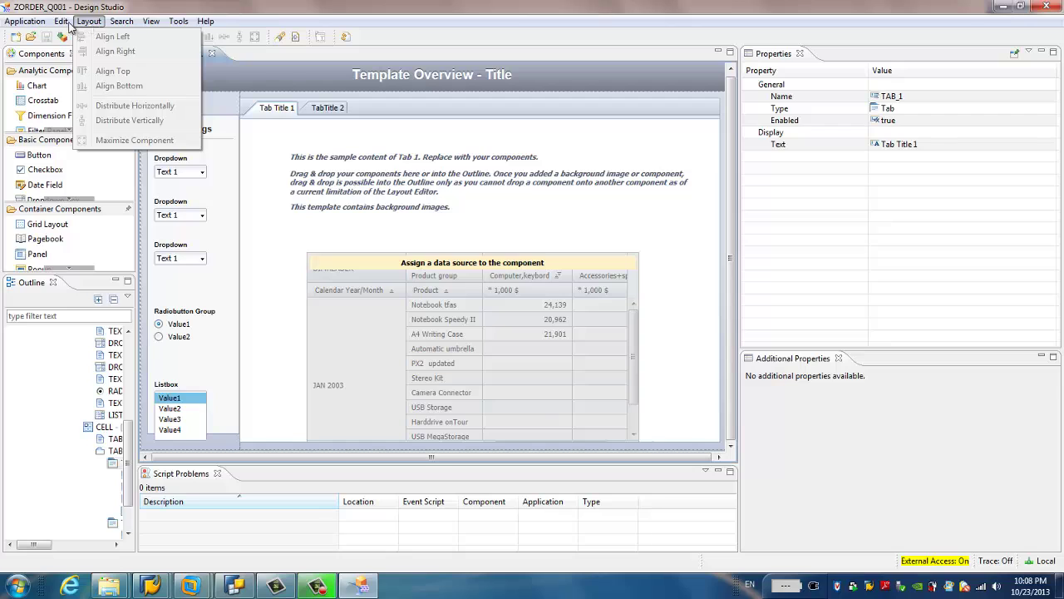
# Step: Open Add Data Source and log on to the BW7.31 connection with the account password
pyautogui.moveTo(44, 26)
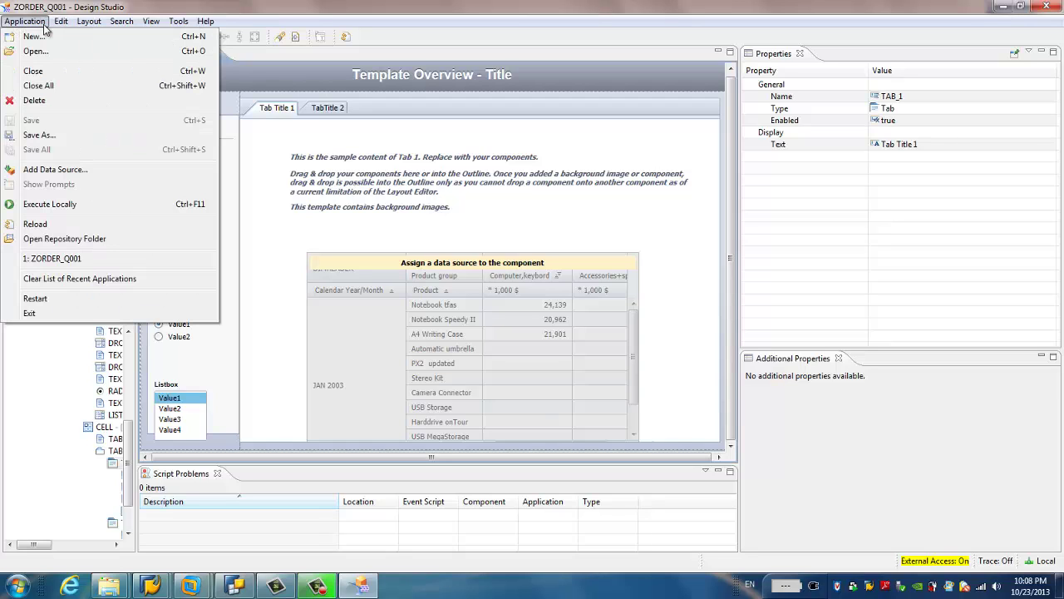
pyautogui.click(55, 169)
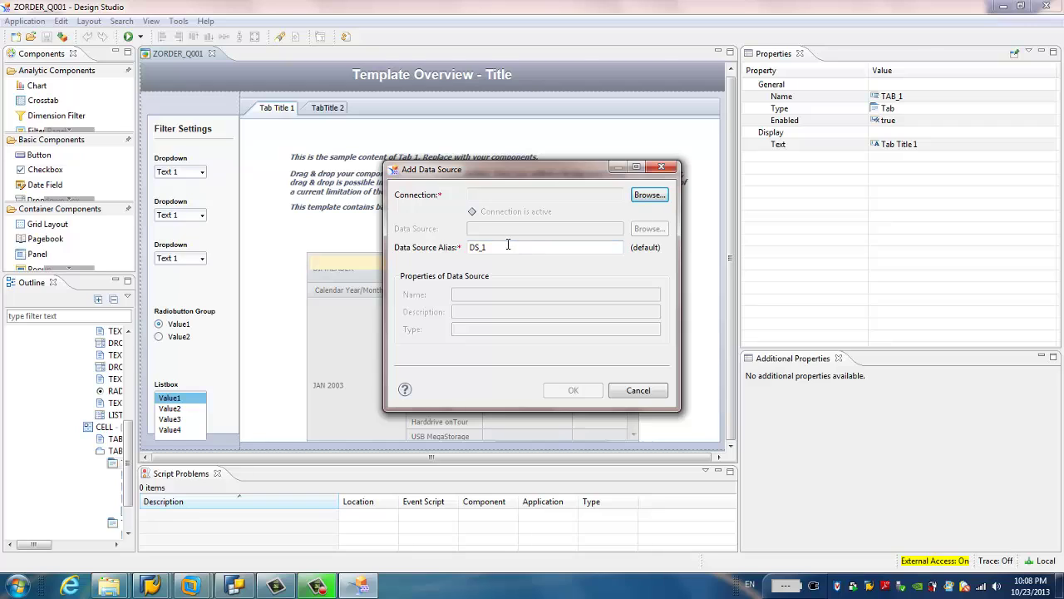
pyautogui.click(647, 203)
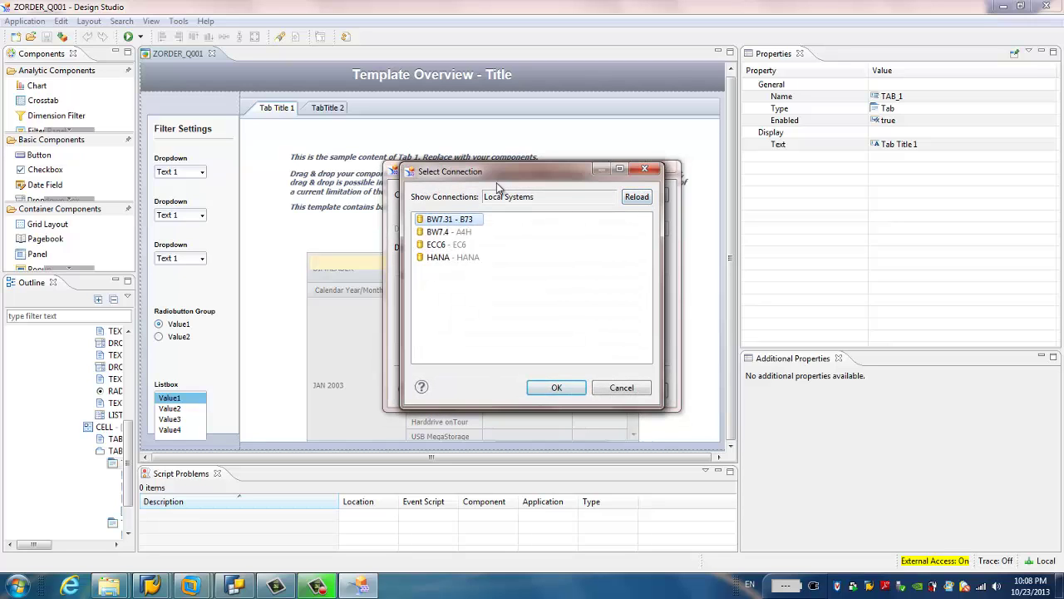
pyautogui.moveTo(497, 182); pyautogui.dragTo(543, 178)
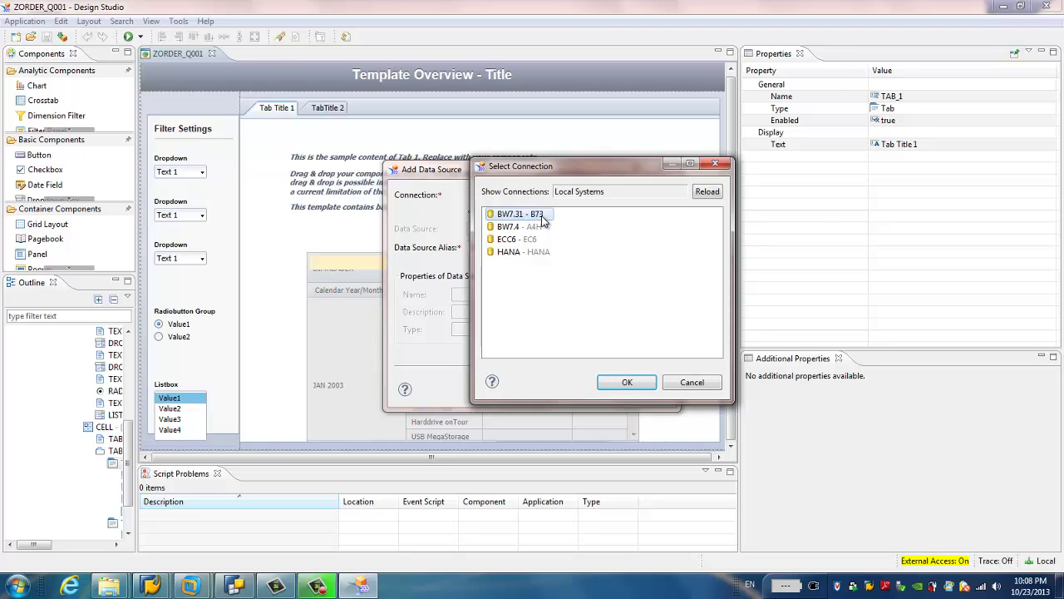
pyautogui.doubleClick(536, 214)
pyautogui.click(532, 306)
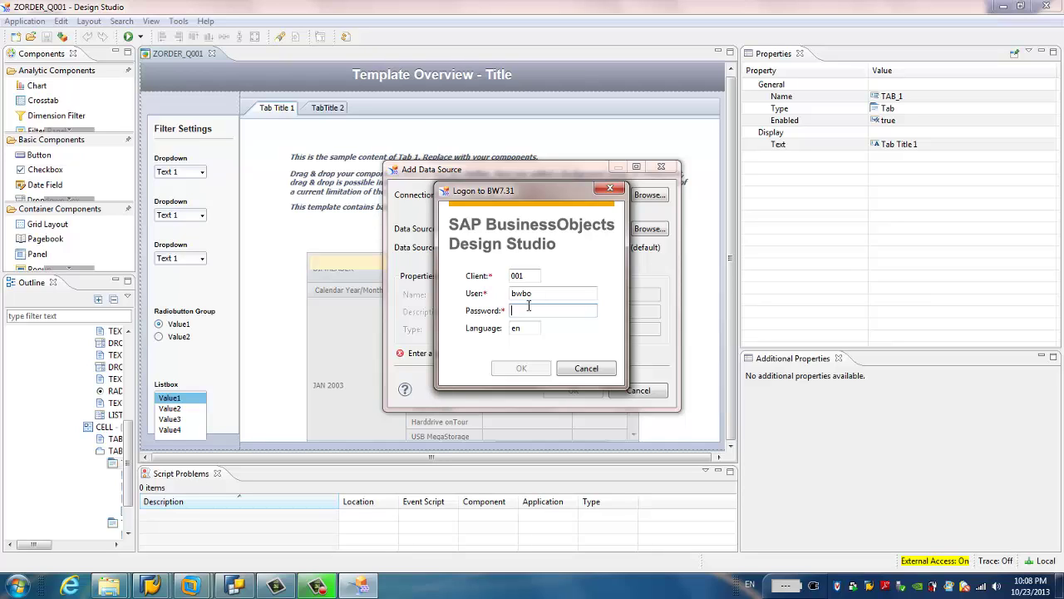
pyautogui.write('********')
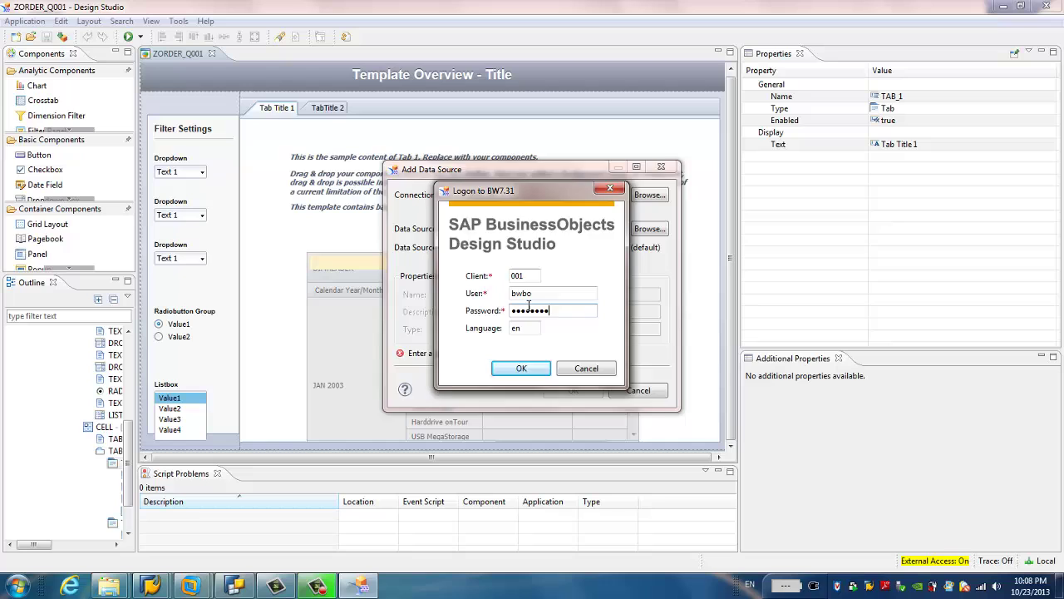
pyautogui.press('Return')
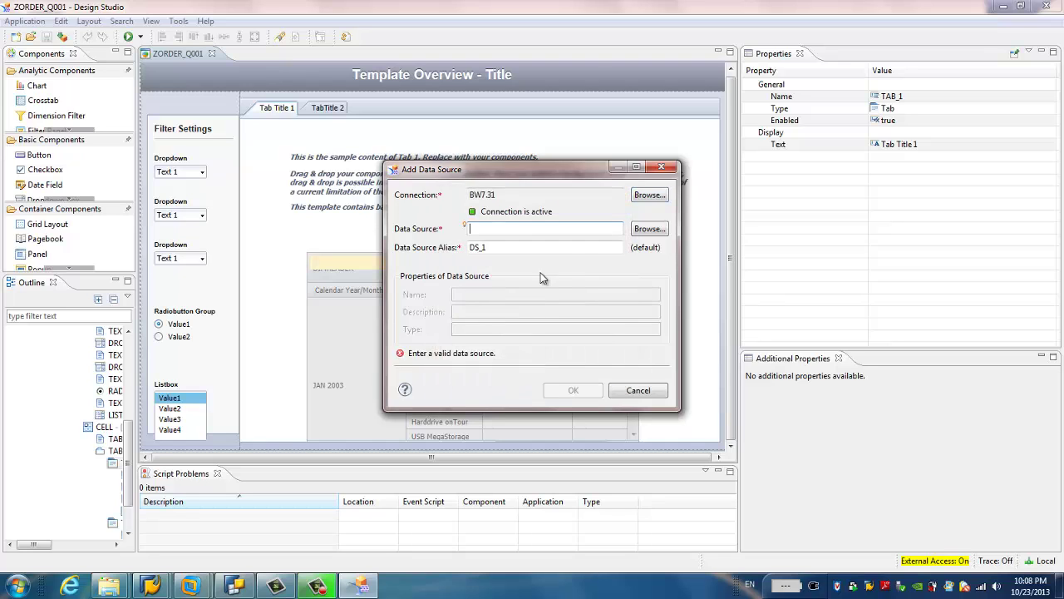
# Step: Pick query ZORDER_Q001 under InfoArea BW Modeling > Sales Order as the data source
pyautogui.click(650, 229)
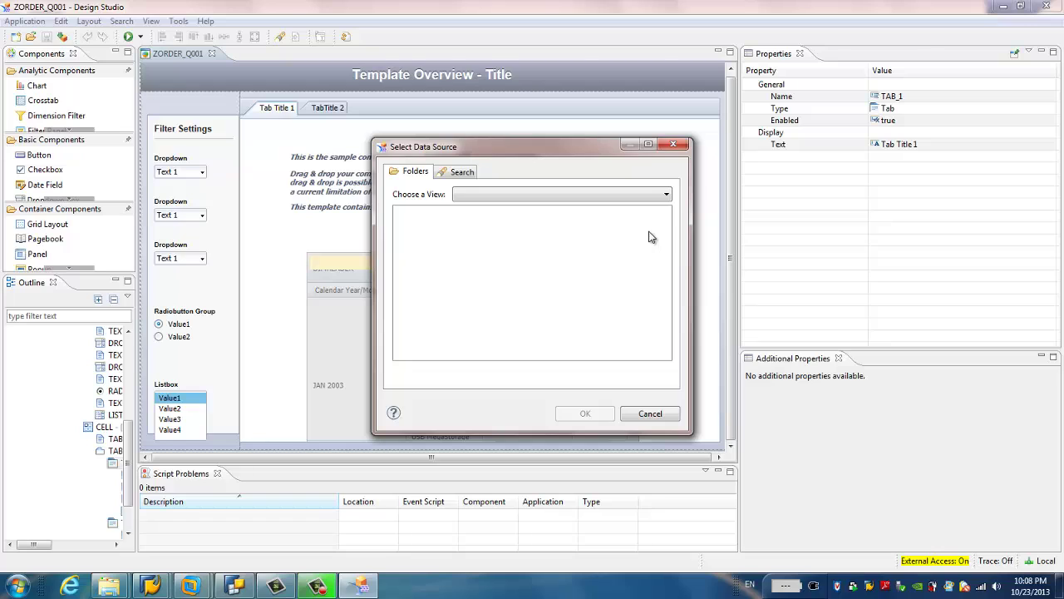
pyautogui.click(460, 173)
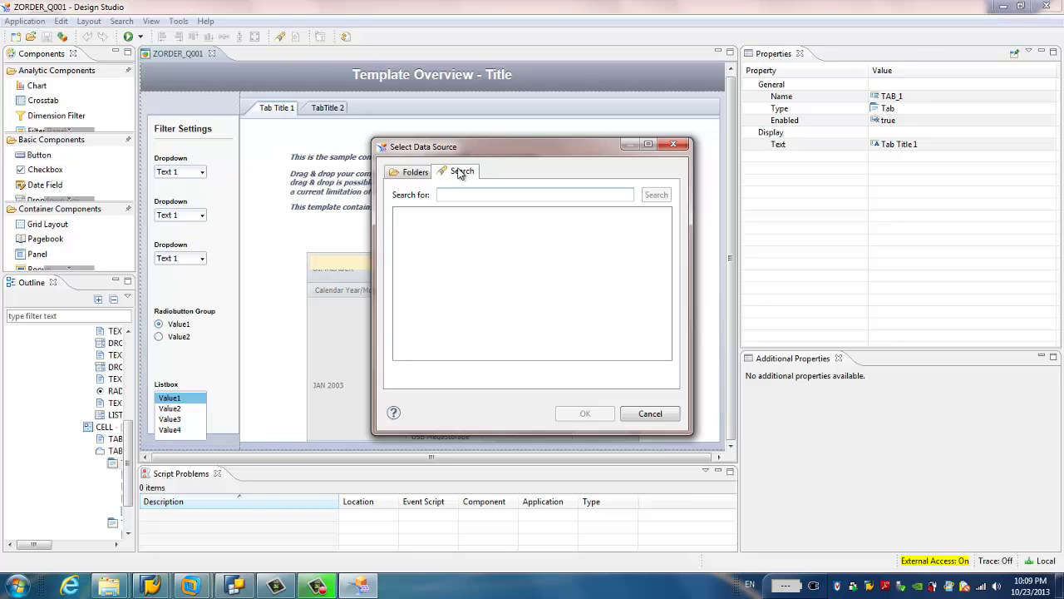
pyautogui.write('ZORDER_Q001')
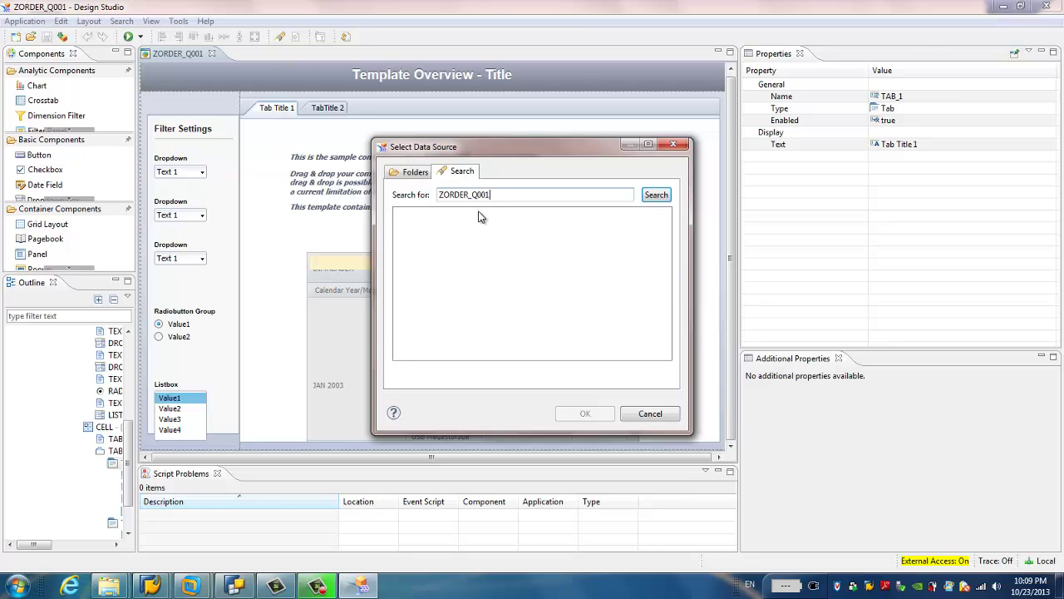
pyautogui.click(649, 196)
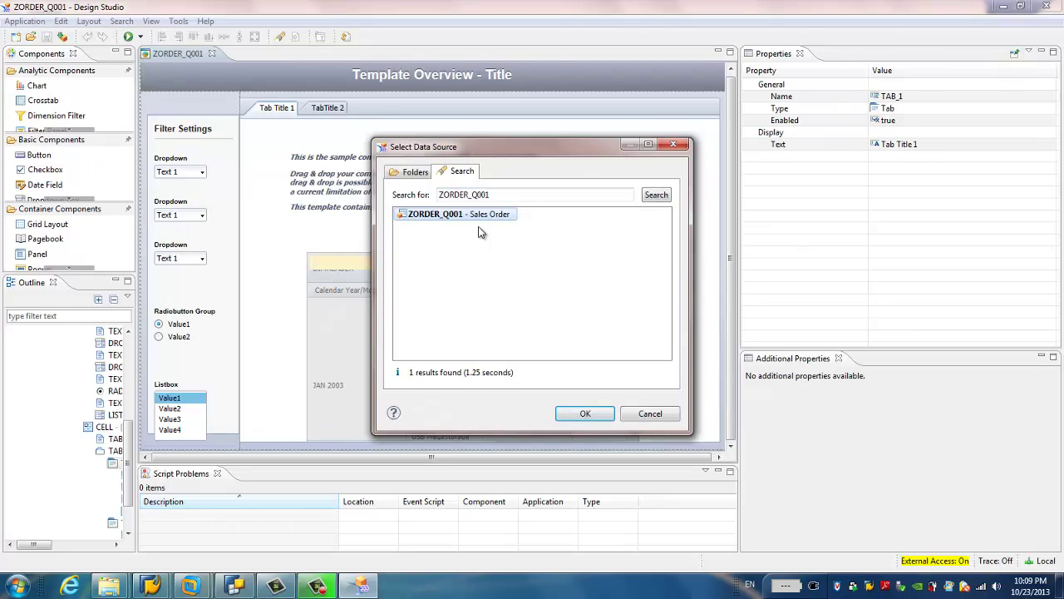
pyautogui.click(413, 172)
pyautogui.click(529, 197)
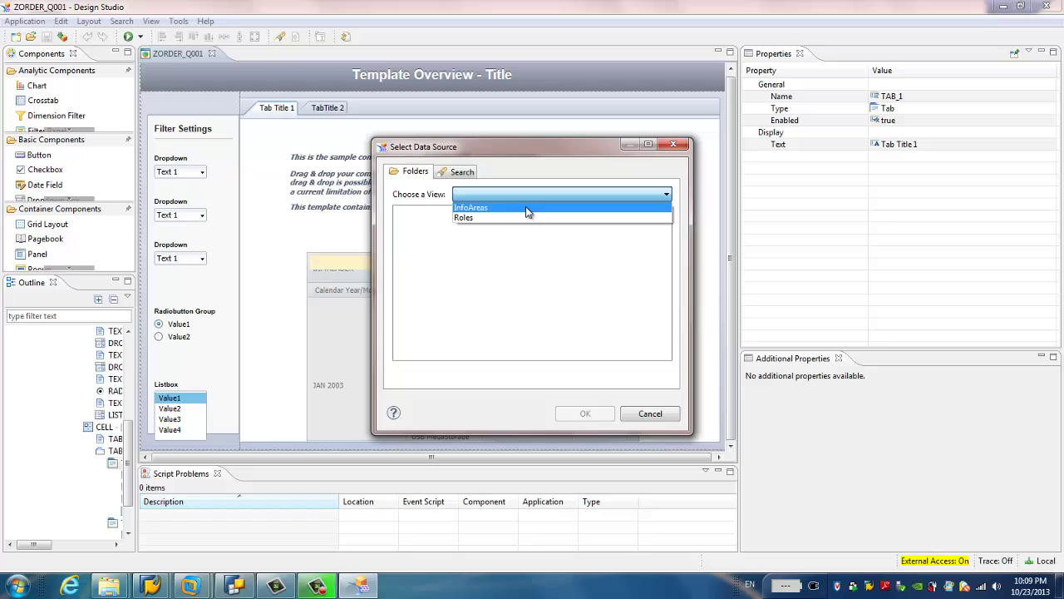
pyautogui.click(521, 209)
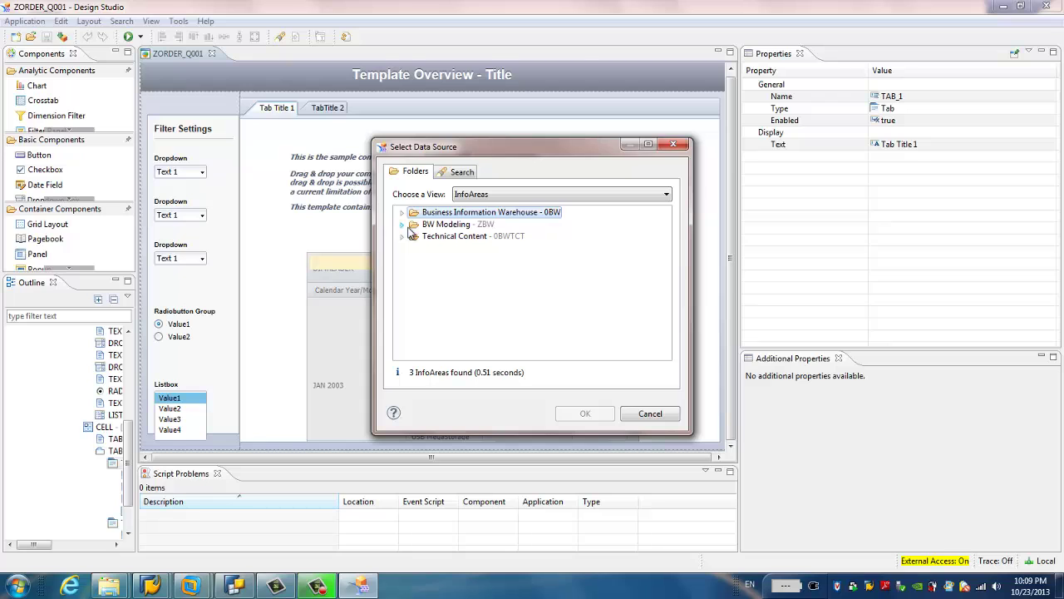
pyautogui.click(402, 225)
pyautogui.click(415, 237)
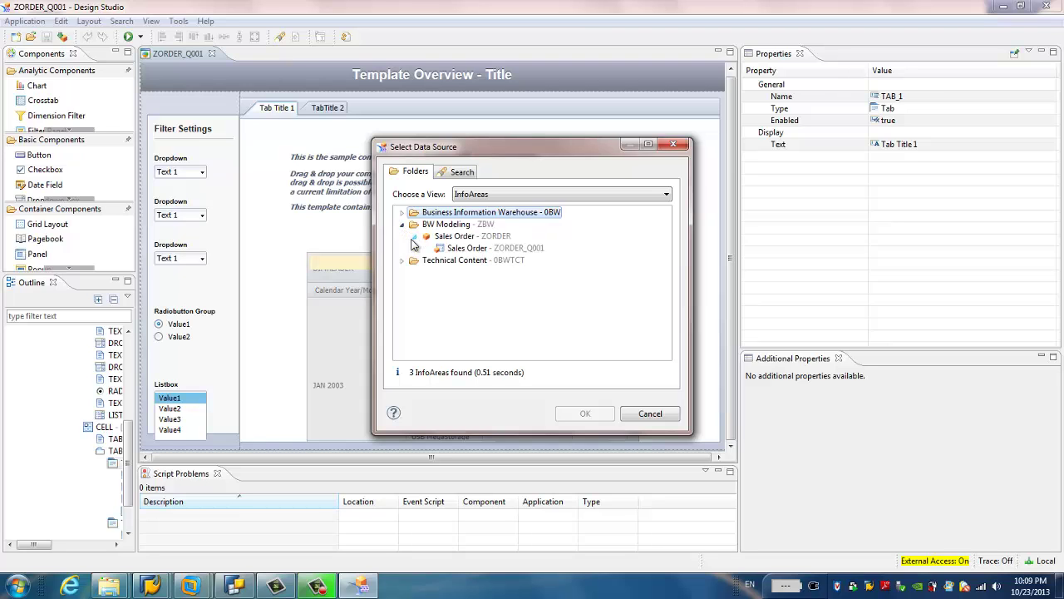
pyautogui.click(469, 248)
pyautogui.doubleClick(470, 249)
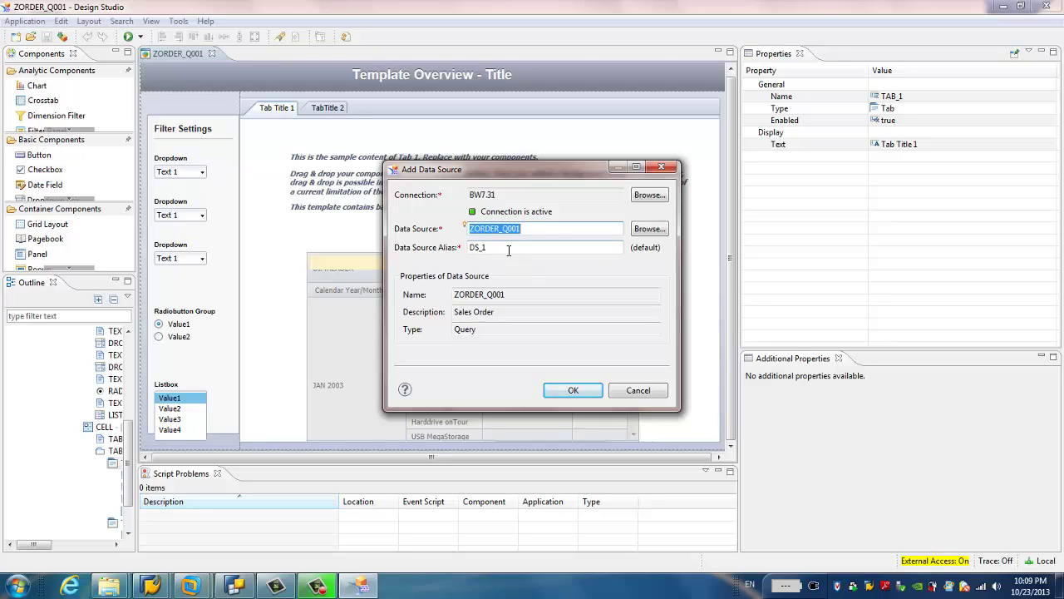
# Step: Rename the alias from DS_1 to ZORDER_Q001 and confirm the new data source
pyautogui.moveTo(509, 251); pyautogui.dragTo(430, 256)
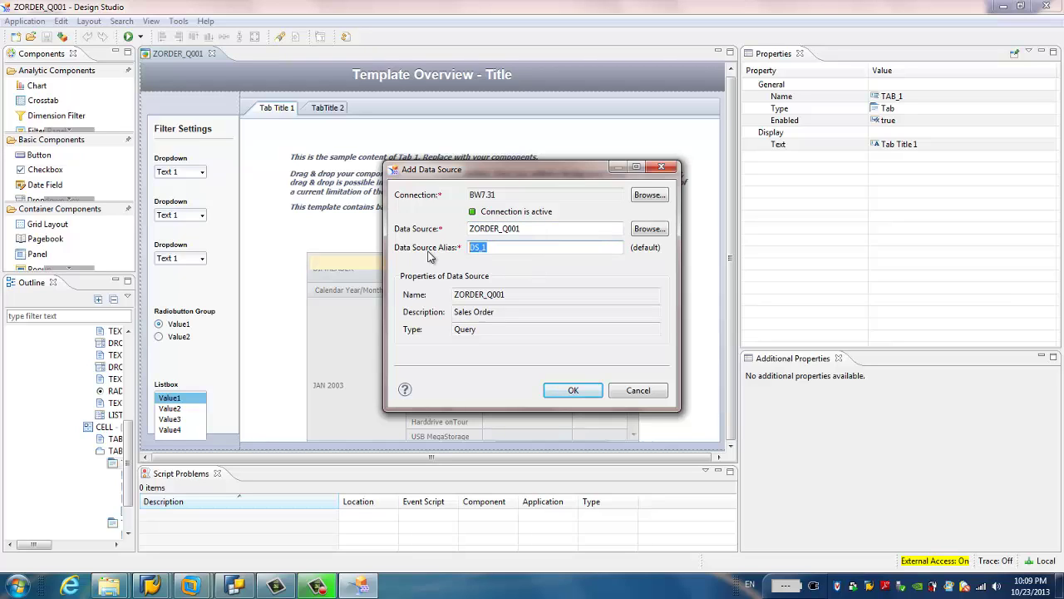
pyautogui.write('ZORDER_Q001')
pyautogui.click(583, 396)
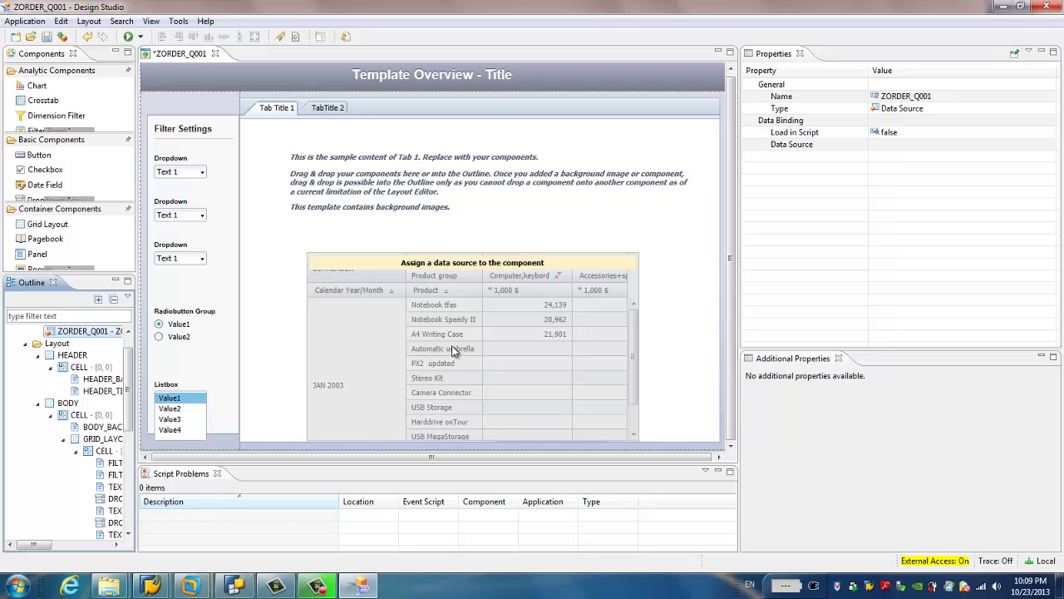
# Step: Drag CROSSTAB_1 up-left to a 13 px left margin and enlarge it to fill the tab
pyautogui.click(485, 350)
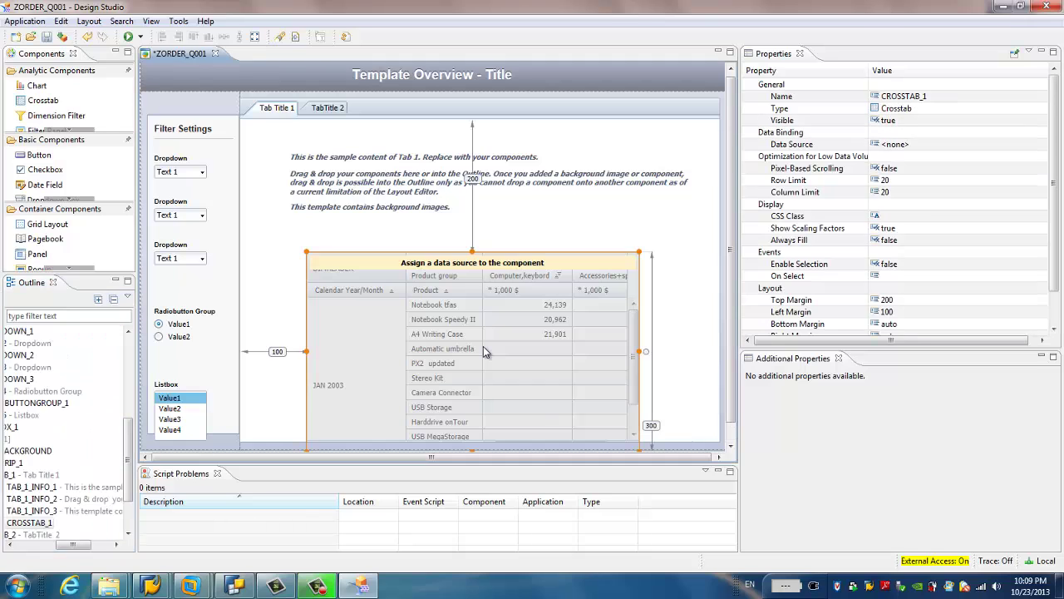
pyautogui.click(1056, 227)
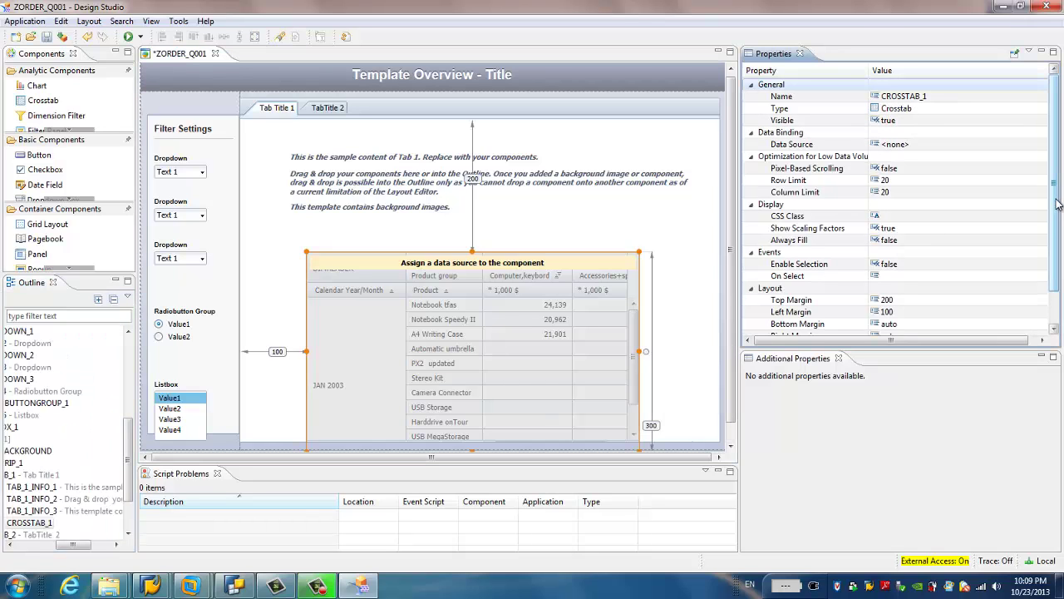
pyautogui.moveTo(455, 291); pyautogui.dragTo(436, 260)
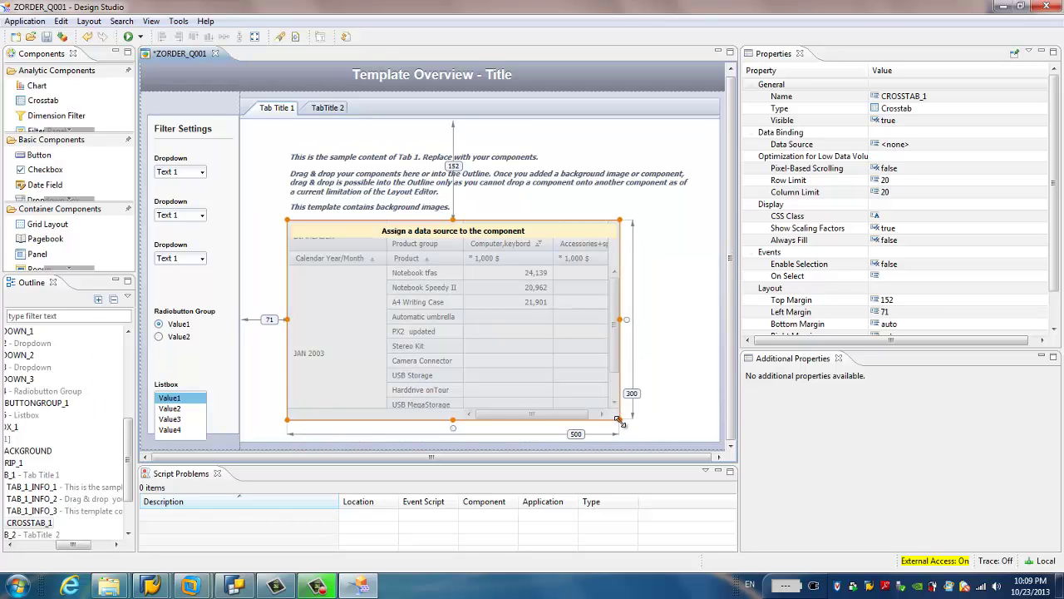
pyautogui.moveTo(621, 419); pyautogui.dragTo(698, 431)
pyautogui.moveTo(527, 402); pyautogui.dragTo(502, 397)
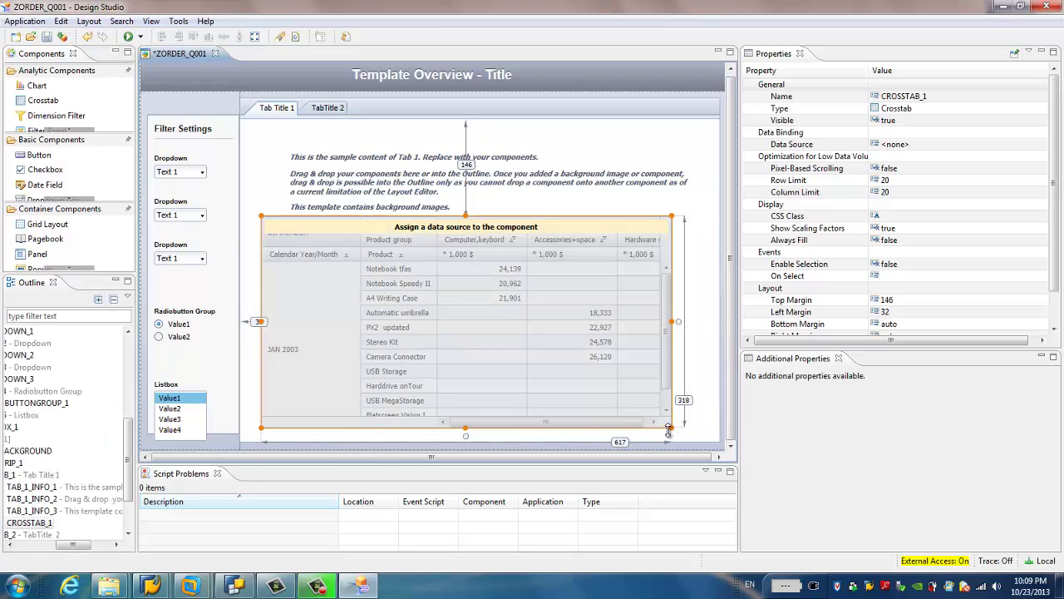
pyautogui.moveTo(671, 428); pyautogui.dragTo(706, 438)
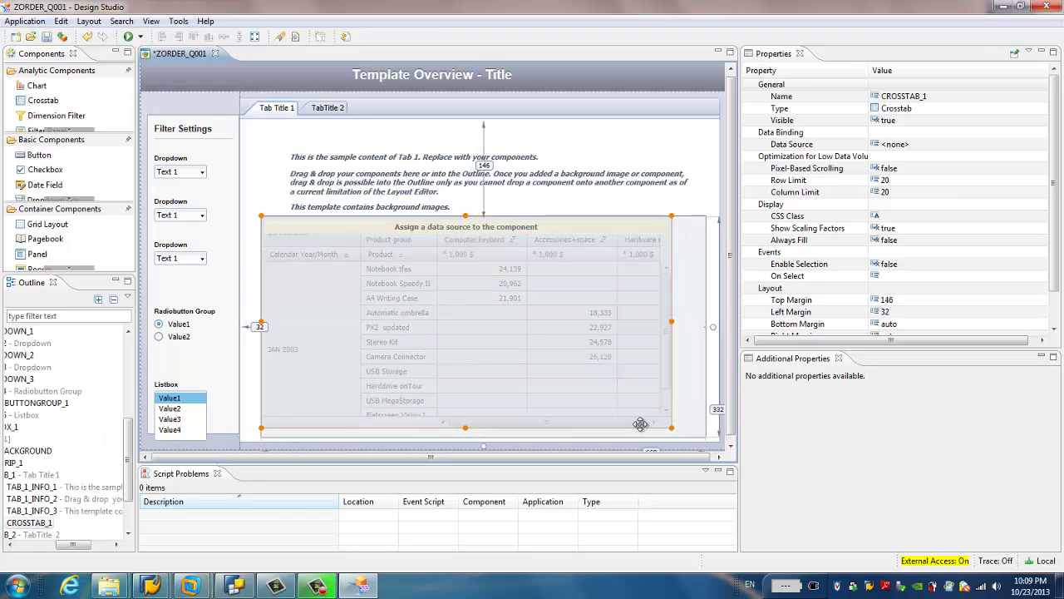
pyautogui.moveTo(568, 405); pyautogui.dragTo(554, 405)
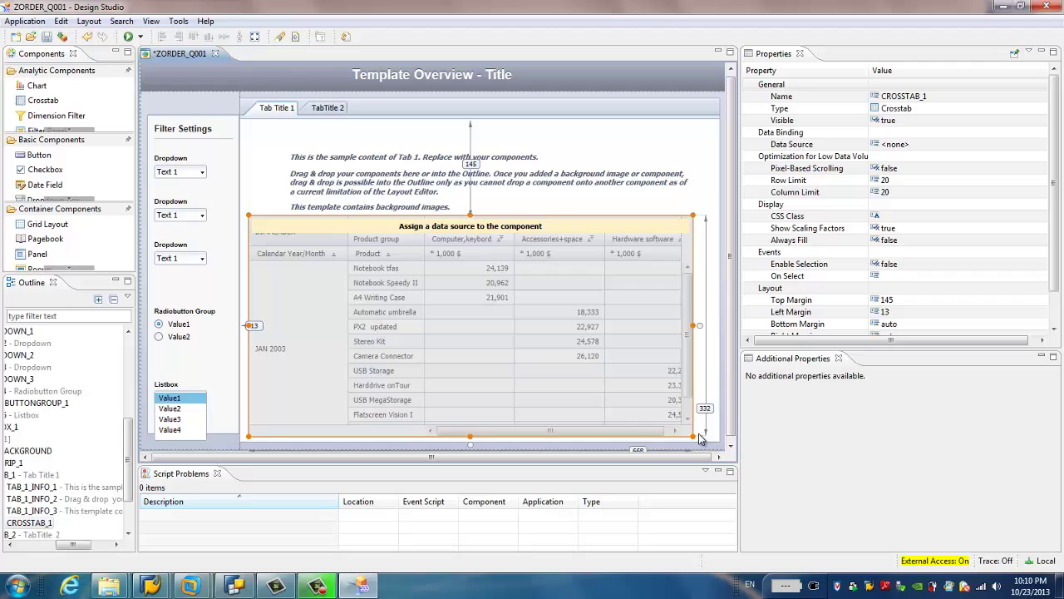
pyautogui.moveTo(691, 434); pyautogui.dragTo(713, 438)
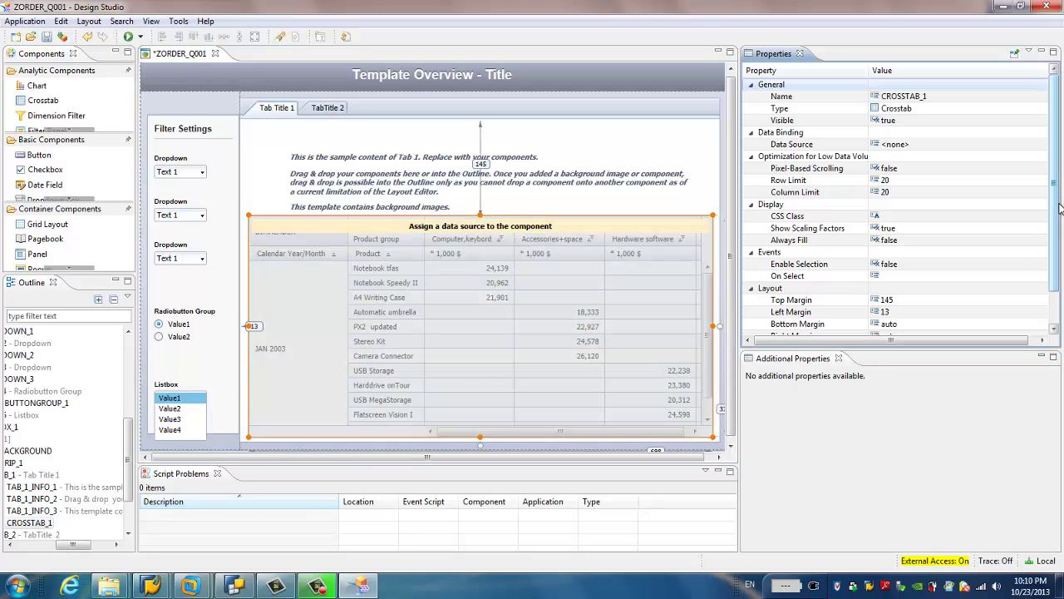
# Step: Set the crosstab's Data Source property to ZORDER_Q001
pyautogui.click(908, 147)
pyautogui.click(1041, 145)
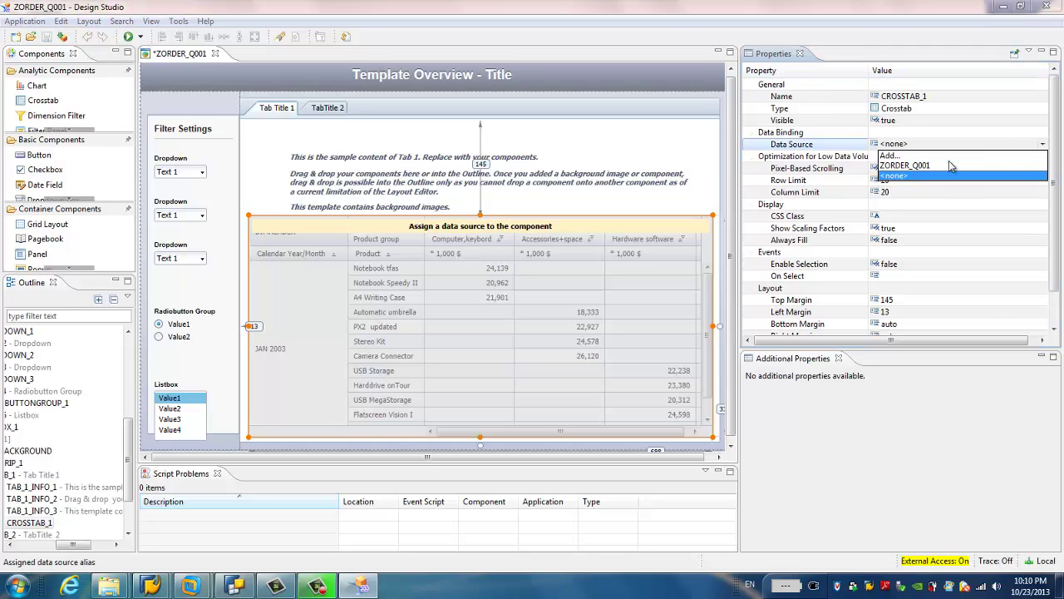
pyautogui.click(906, 166)
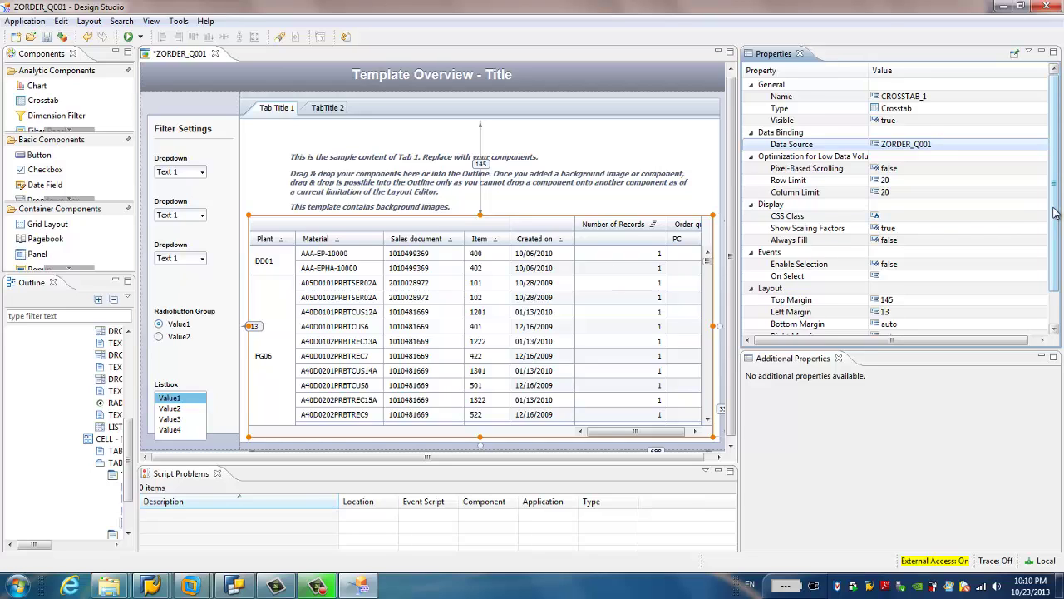
# Step: Change the crosstab width from 698 to 750
pyautogui.scroll(-1, 912, 311)
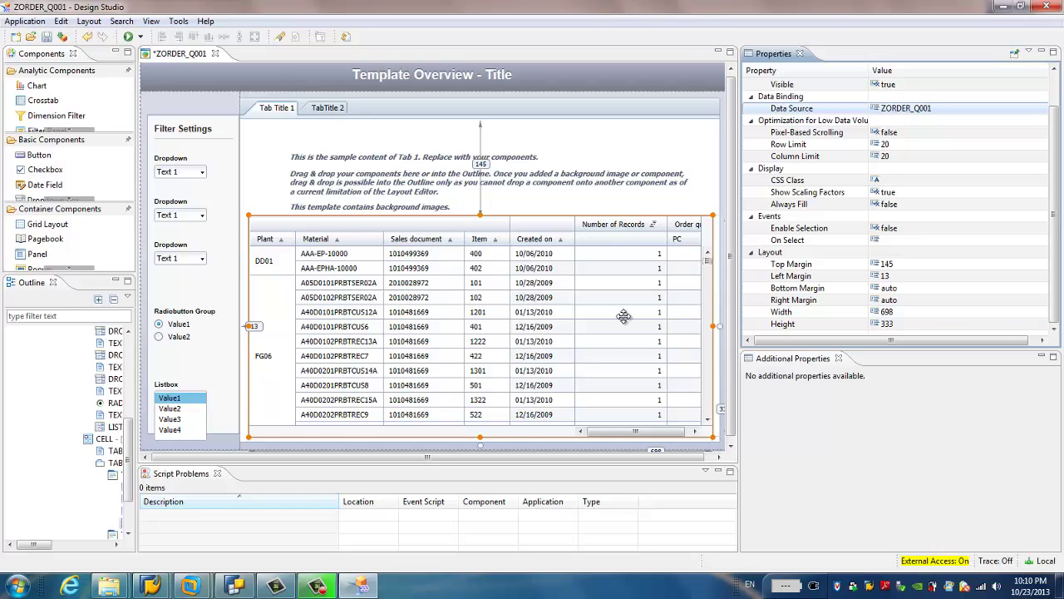
pyautogui.click(973, 313)
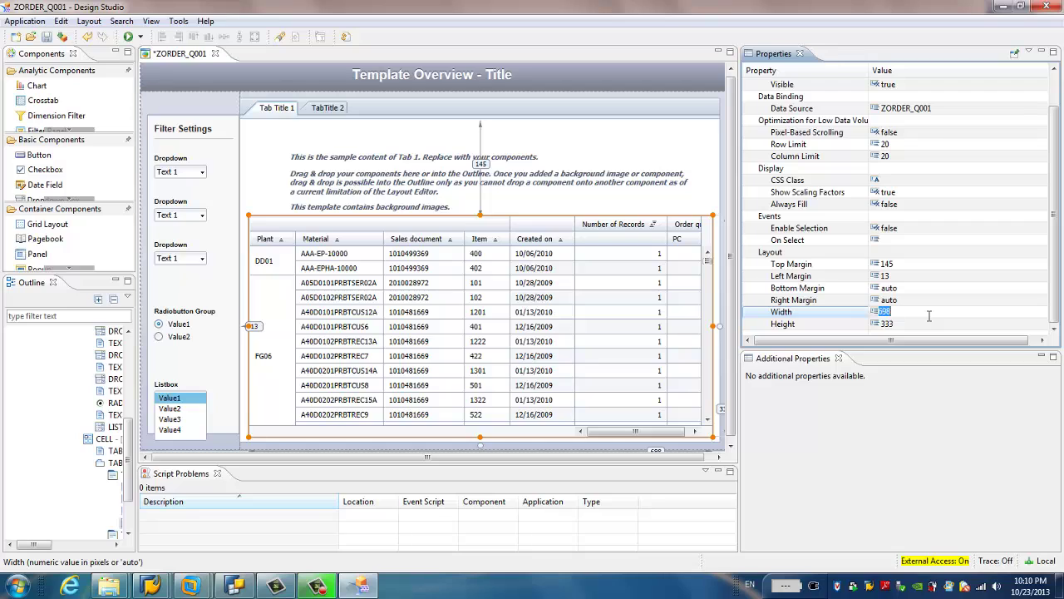
pyautogui.write('750')
pyautogui.press('Return')
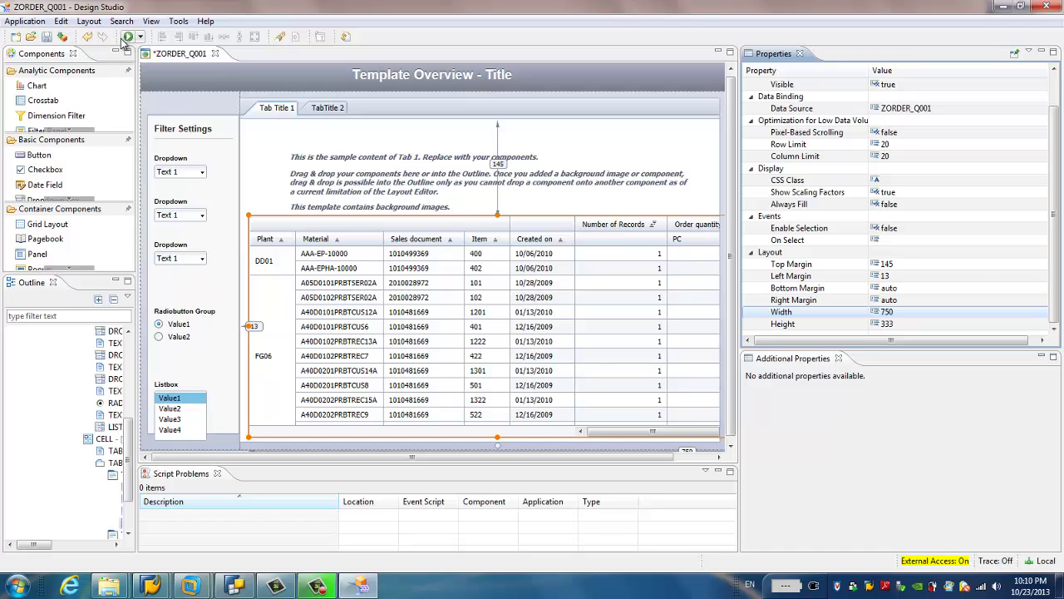
# Step: Run the app locally in a maximized browser, then switch back to the SAP Query report
pyautogui.click(124, 39)
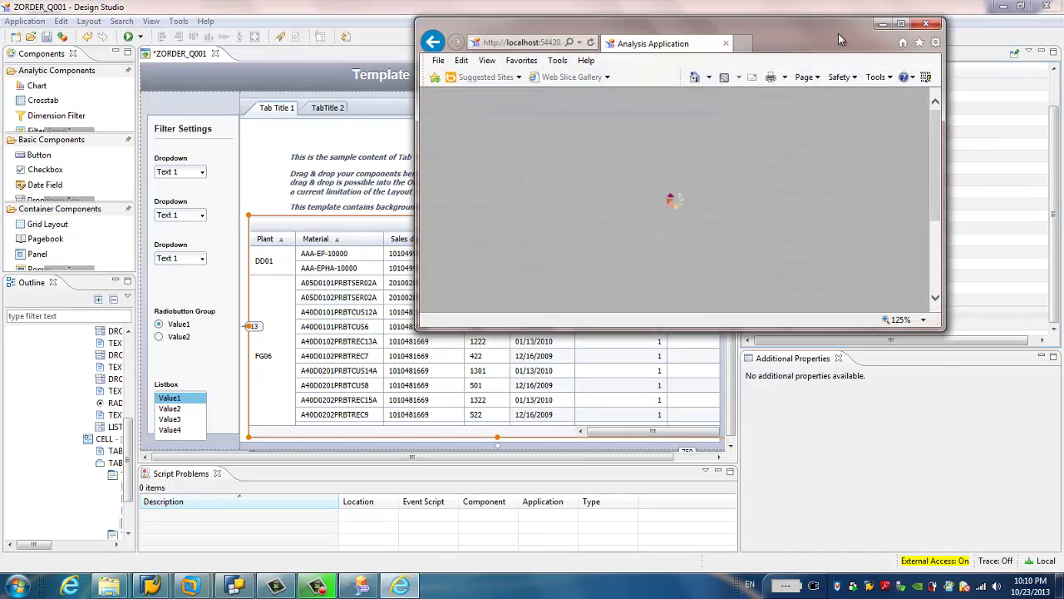
pyautogui.click(901, 23)
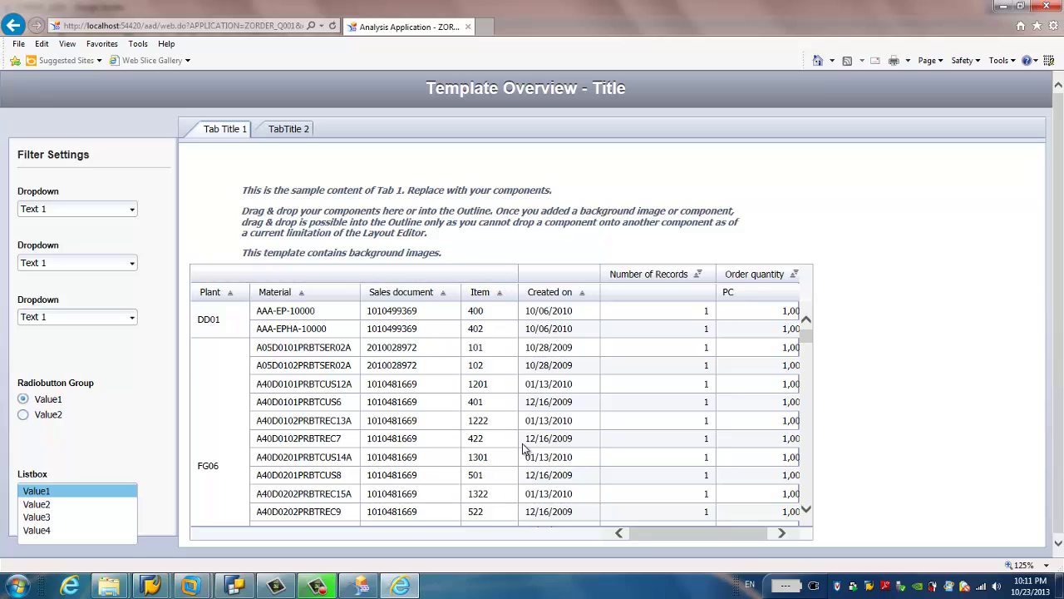
pyautogui.scroll(-1, 522, 449)
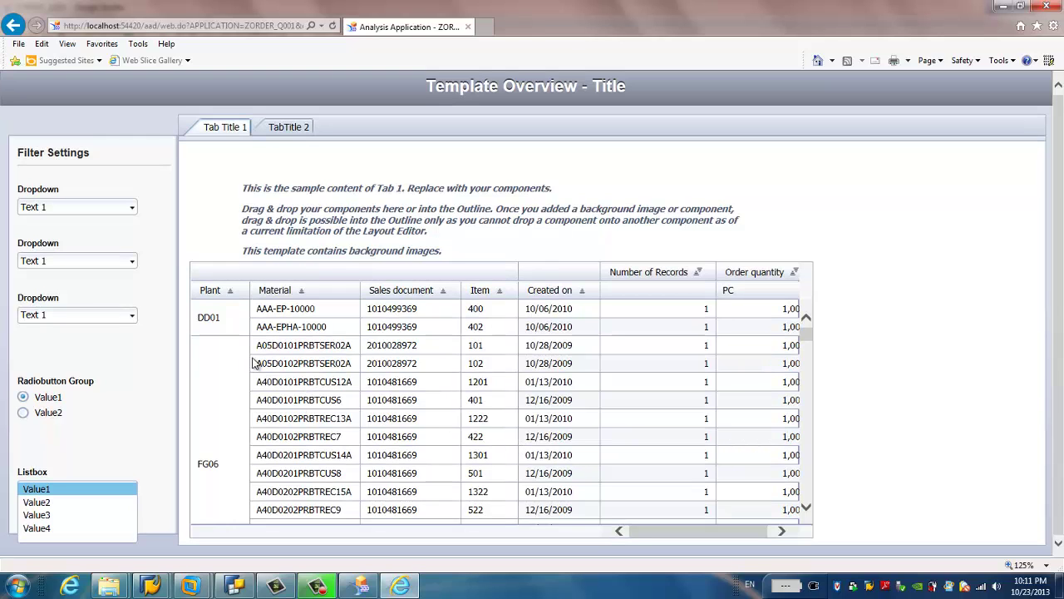
pyautogui.click(158, 586)
pyautogui.click(230, 520)
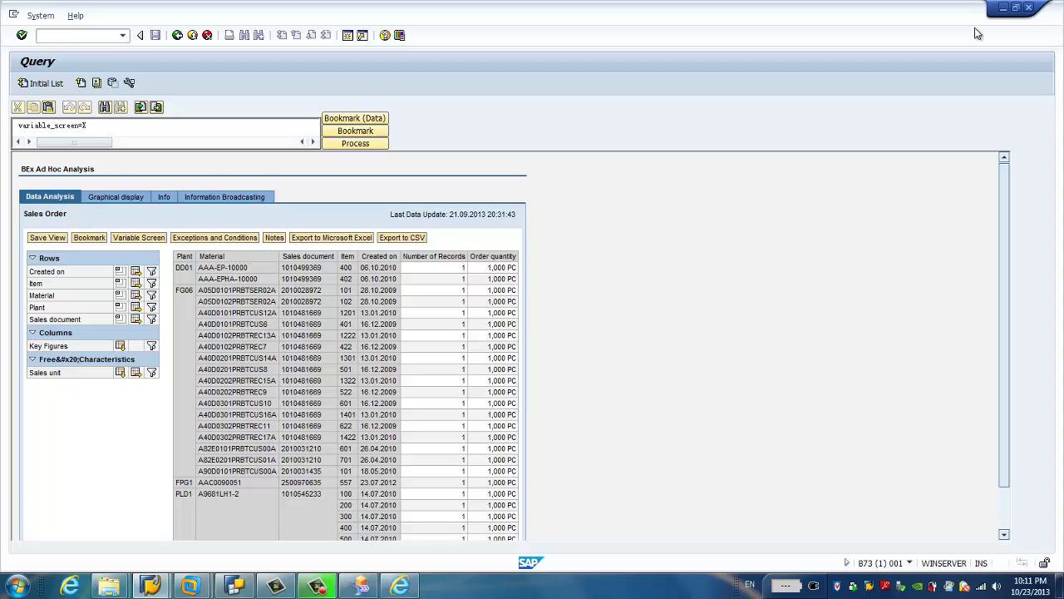
# Step: Minimize the SAP Query report window so the running ZORDER_Q001 app in the browser shows again
pyautogui.click(1002, 9)
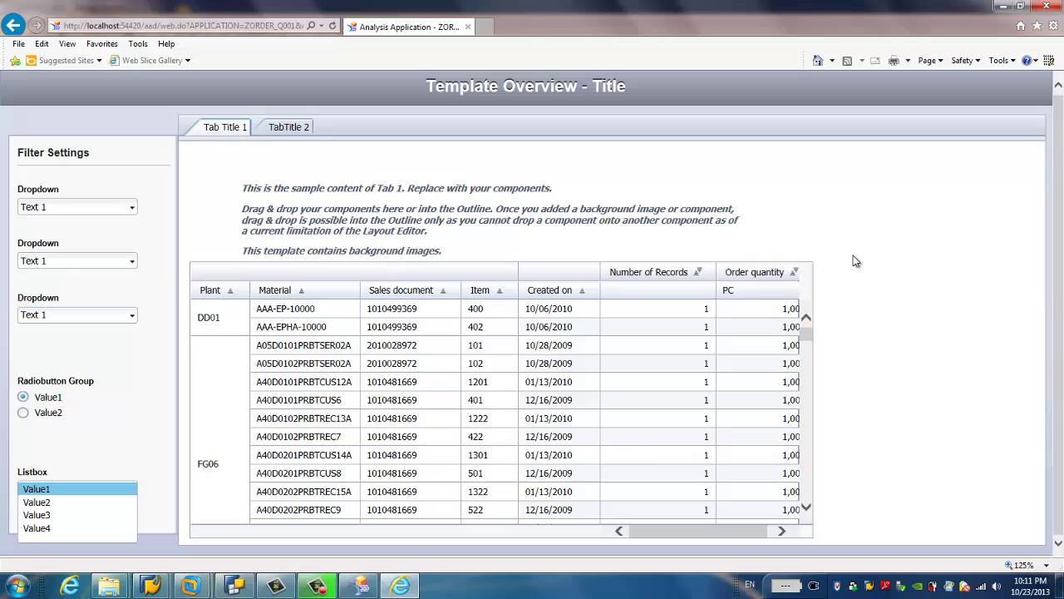
pyautogui.click(128, 212)
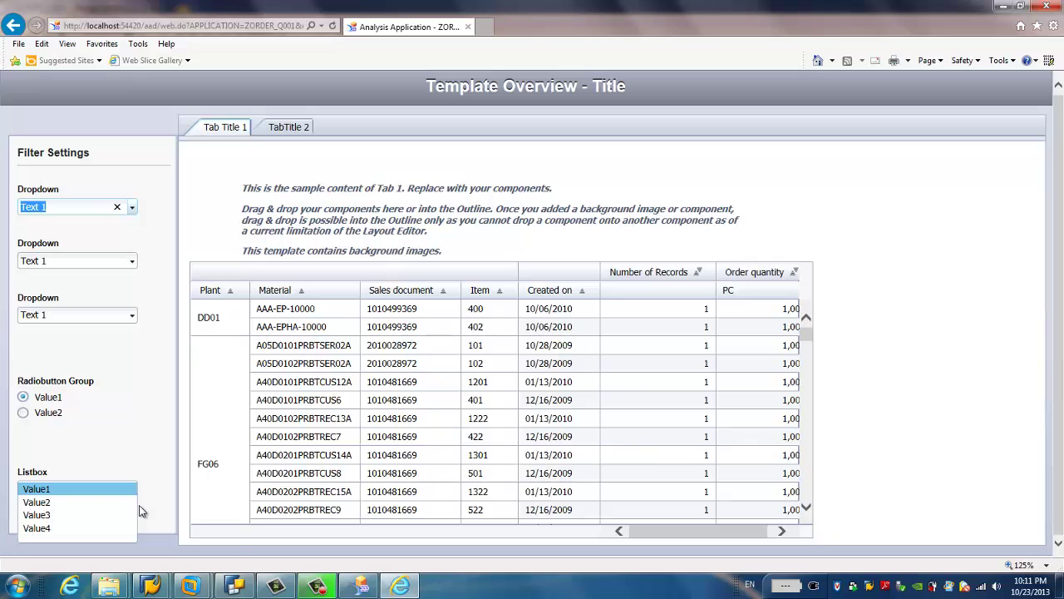
# Step: Change label TEXT_1's Text property from Dropdown to Plant above the first dropdown
pyautogui.click(360, 586)
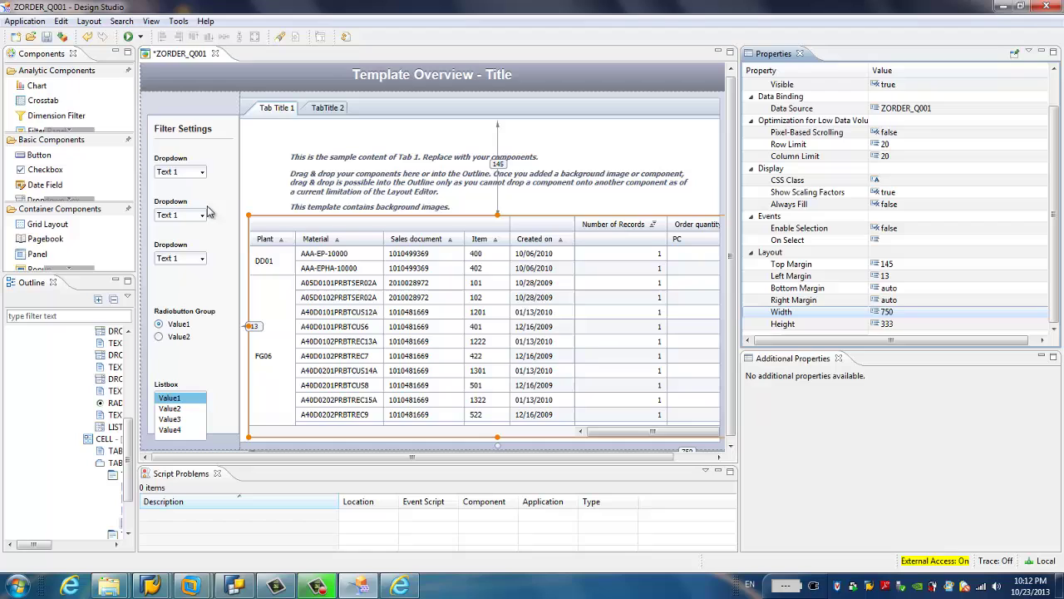
pyautogui.click(177, 172)
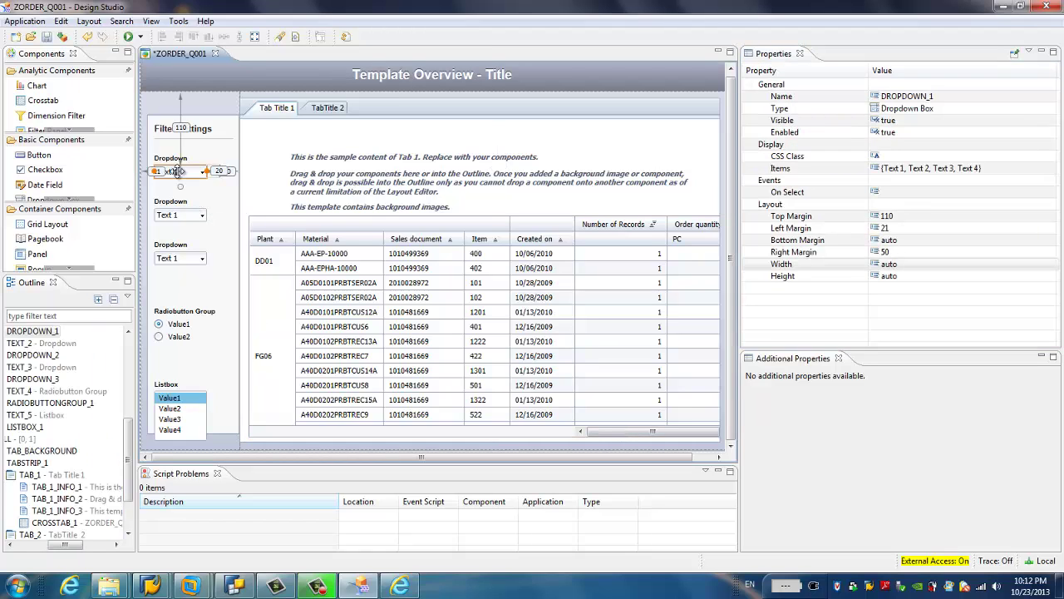
pyautogui.click(166, 158)
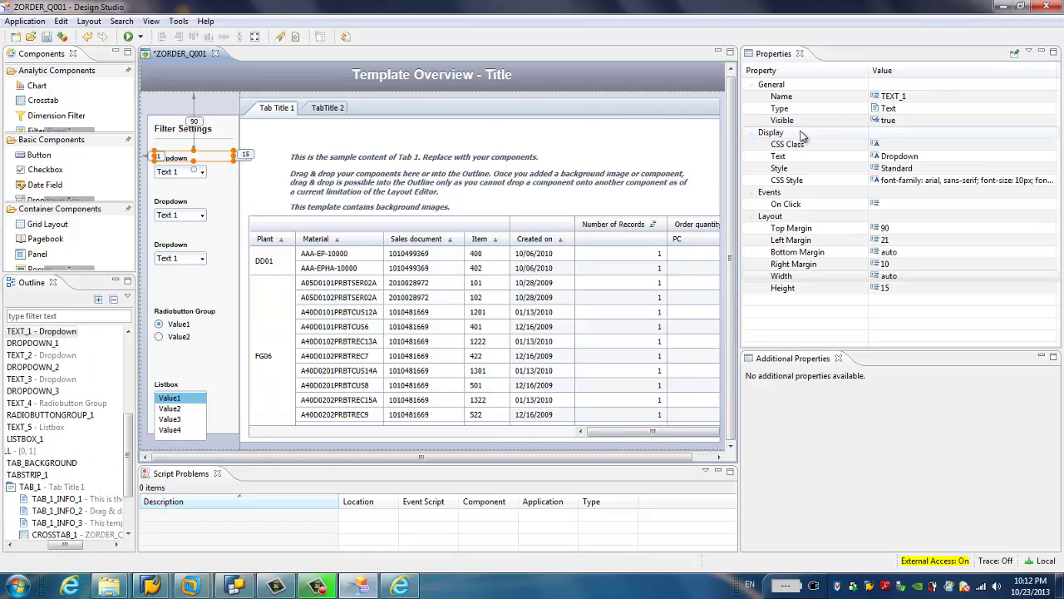
pyautogui.click(915, 110)
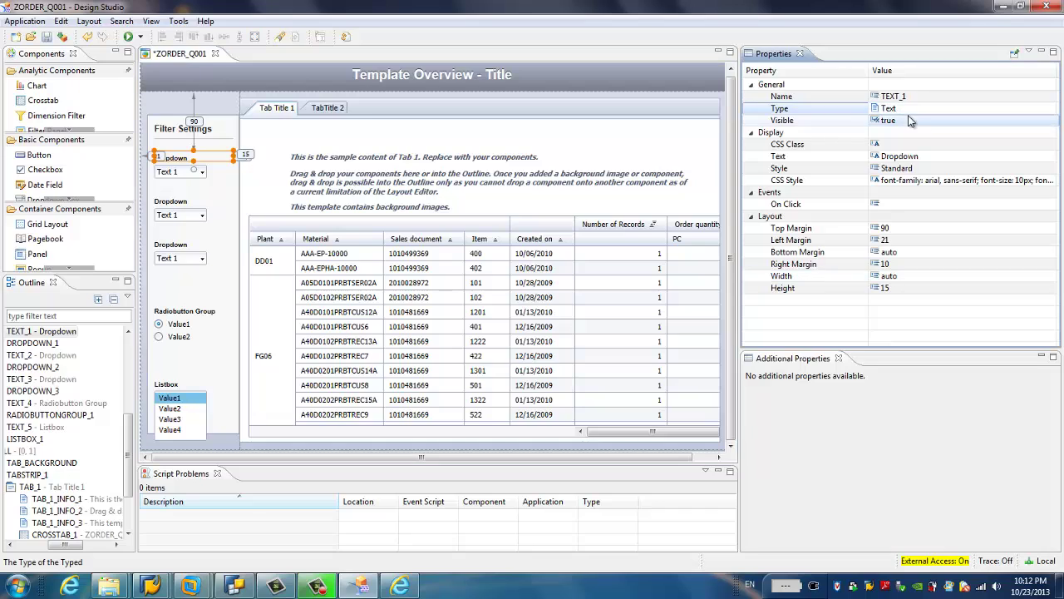
pyautogui.click(911, 121)
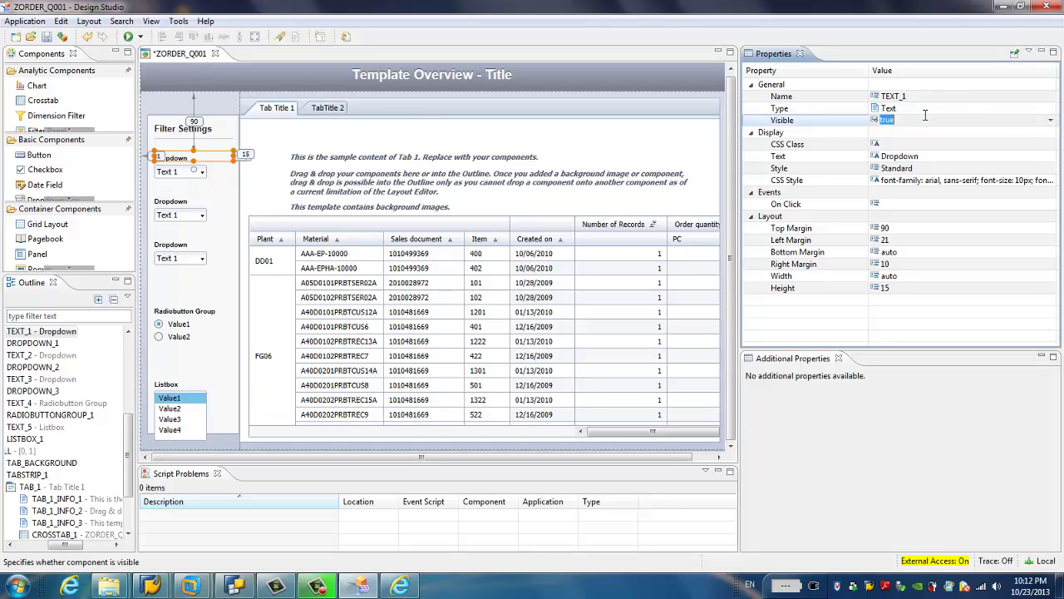
pyautogui.click(939, 157)
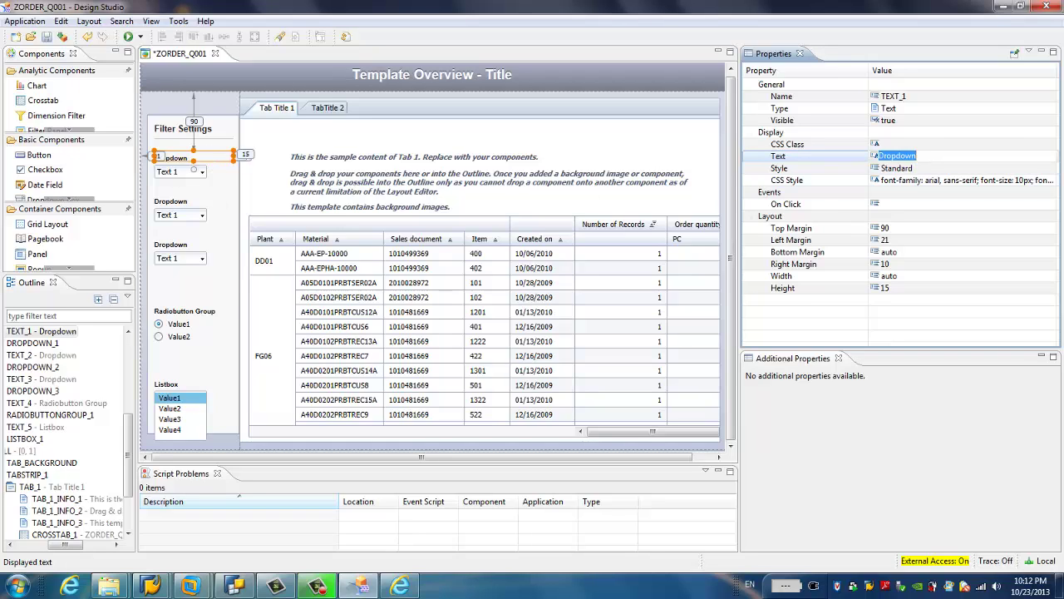
pyautogui.write('Plant')
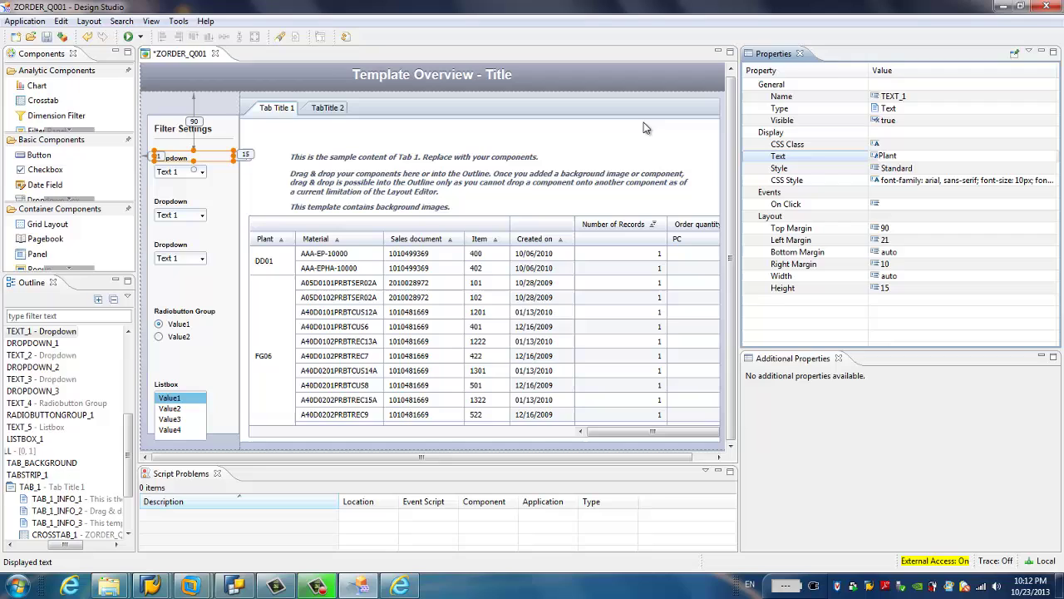
pyautogui.click(175, 173)
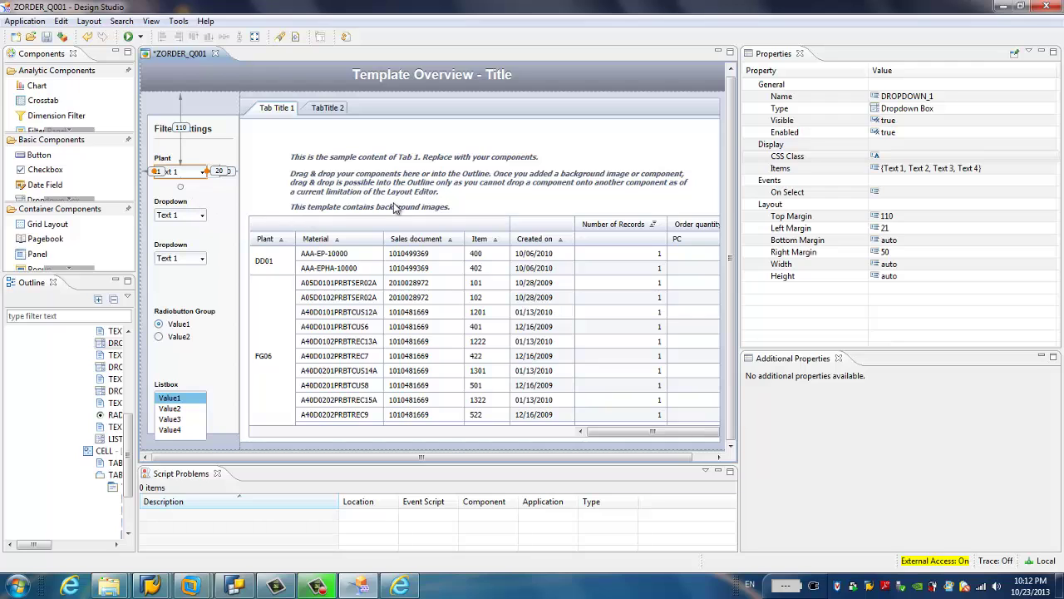
# Step: Open DROPDOWN_1's Items editor and enter DD01 and FG06 as the first two values, checking plants in SAP Query
pyautogui.click(977, 169)
pyautogui.click(1049, 169)
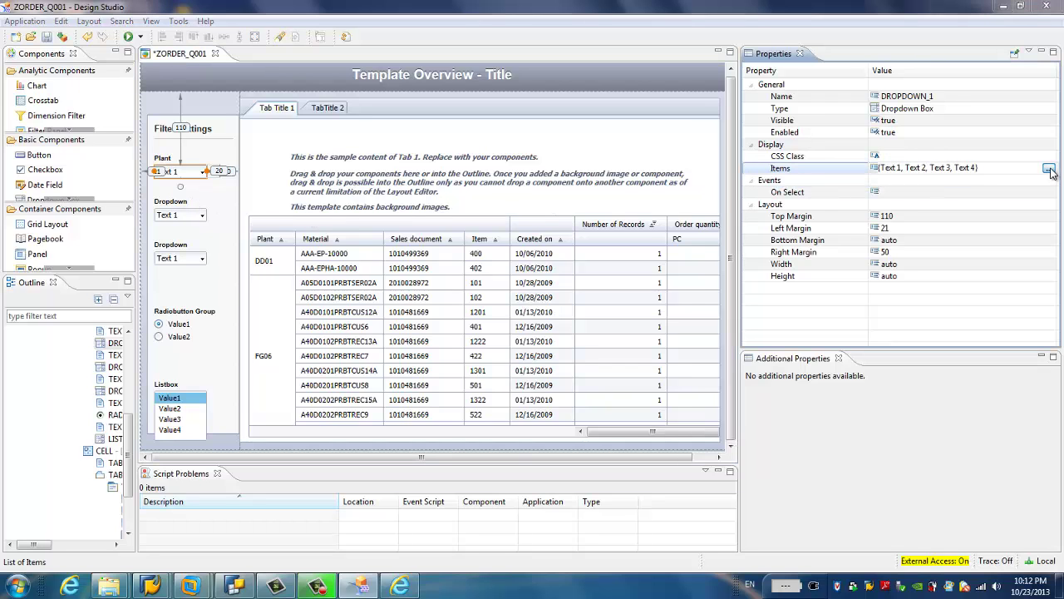
pyautogui.click(409, 175)
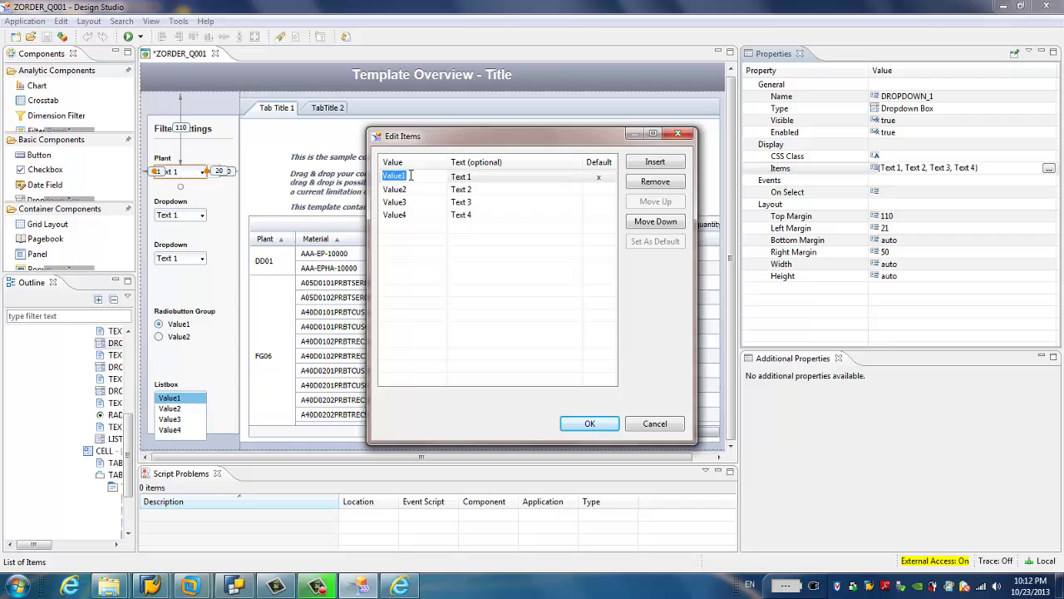
pyautogui.moveTo(151, 587)
pyautogui.click(278, 503)
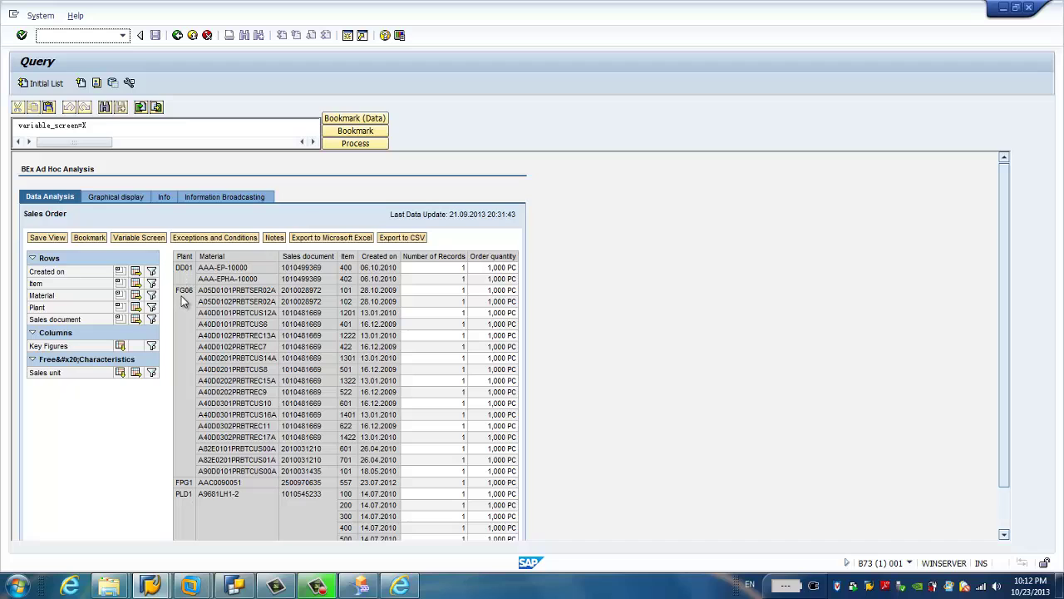
pyautogui.click(358, 587)
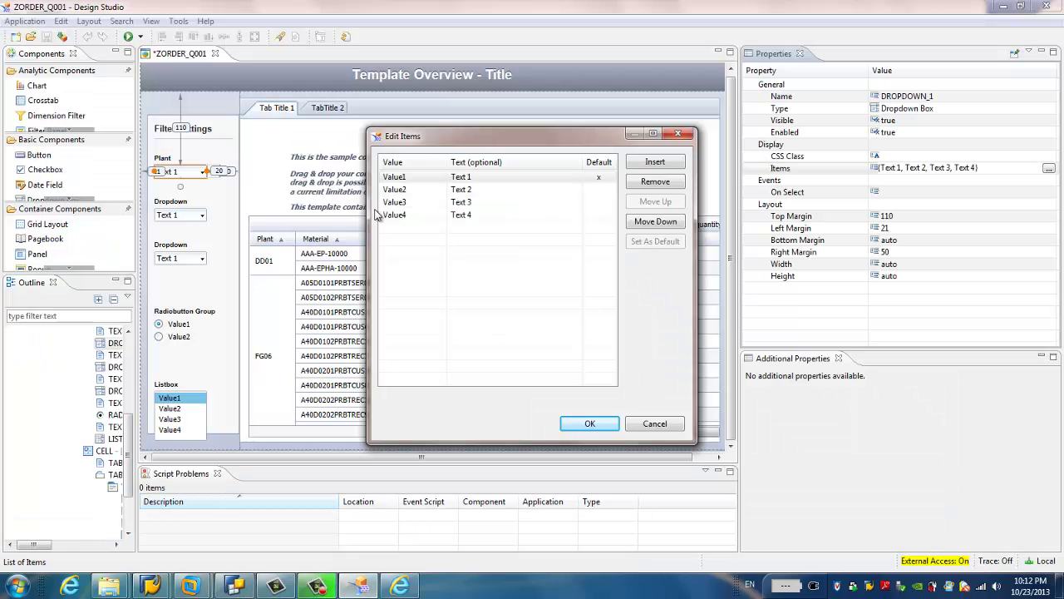
pyautogui.click(418, 177)
pyautogui.write('DD01')
pyautogui.click(419, 189)
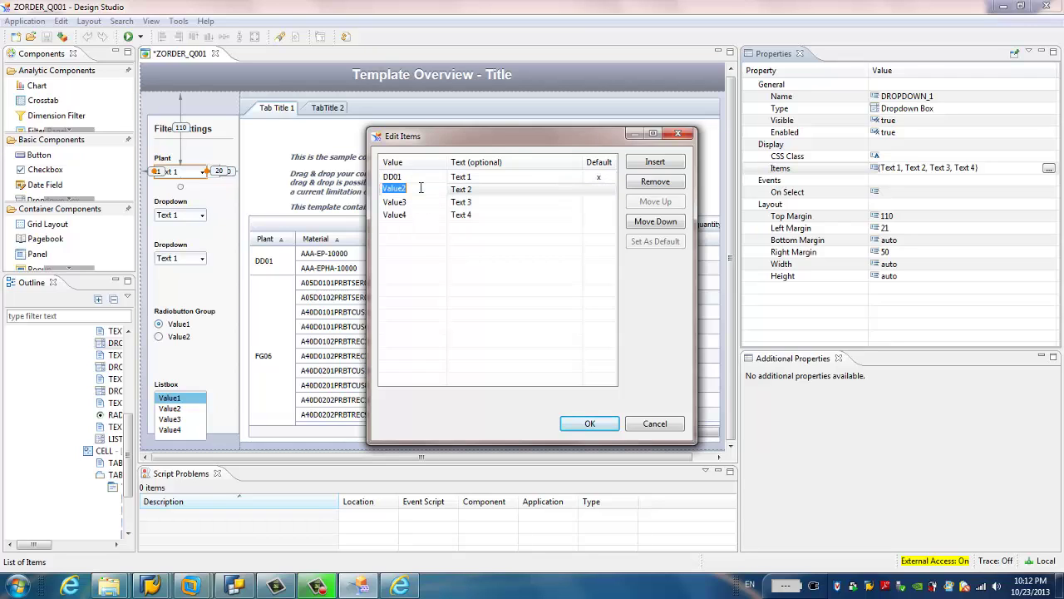
pyautogui.write('FG0')
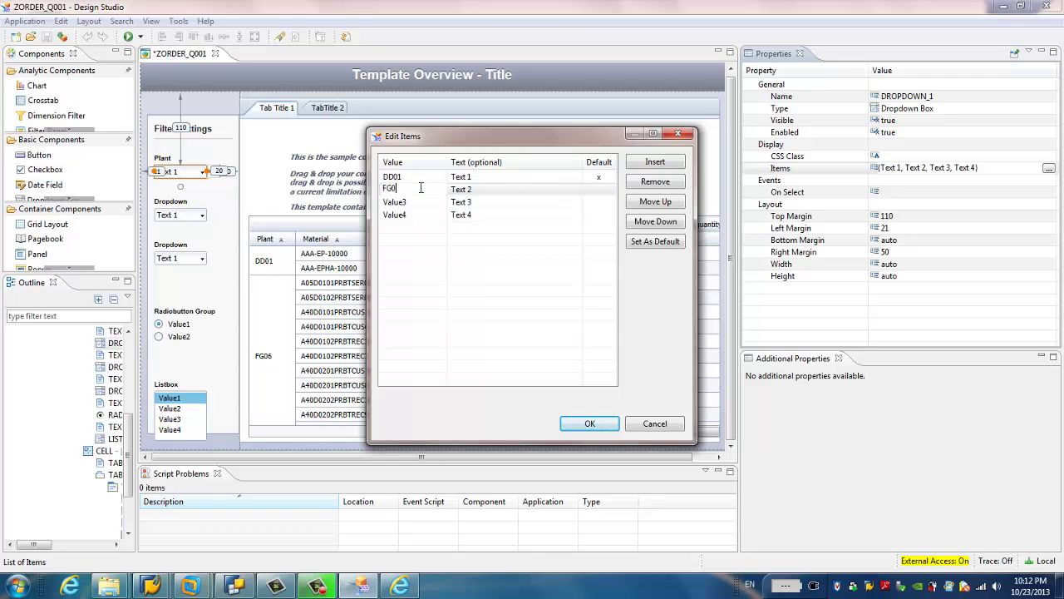
pyautogui.write('6')
# Step: Enter PFG1 as the third item's value and remove the leftover fourth item
pyautogui.click(189, 586)
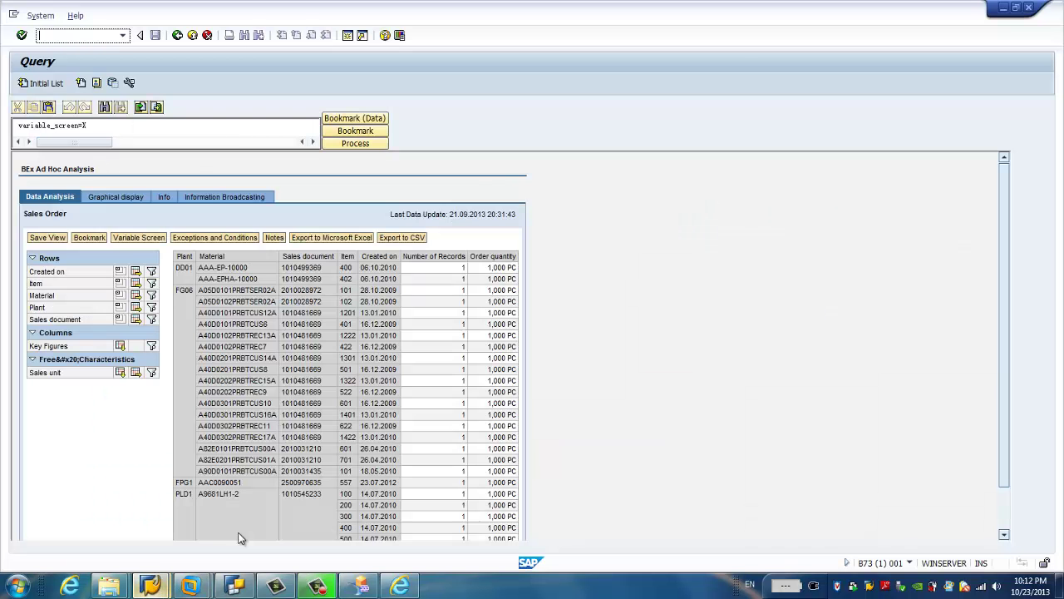
pyautogui.click(242, 532)
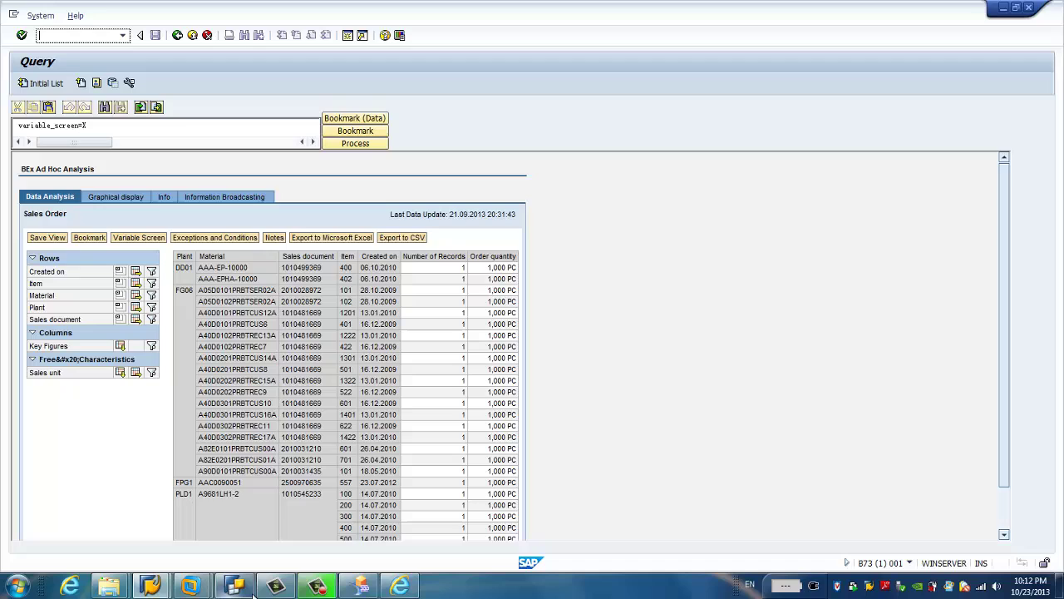
pyautogui.click(360, 583)
pyautogui.click(413, 200)
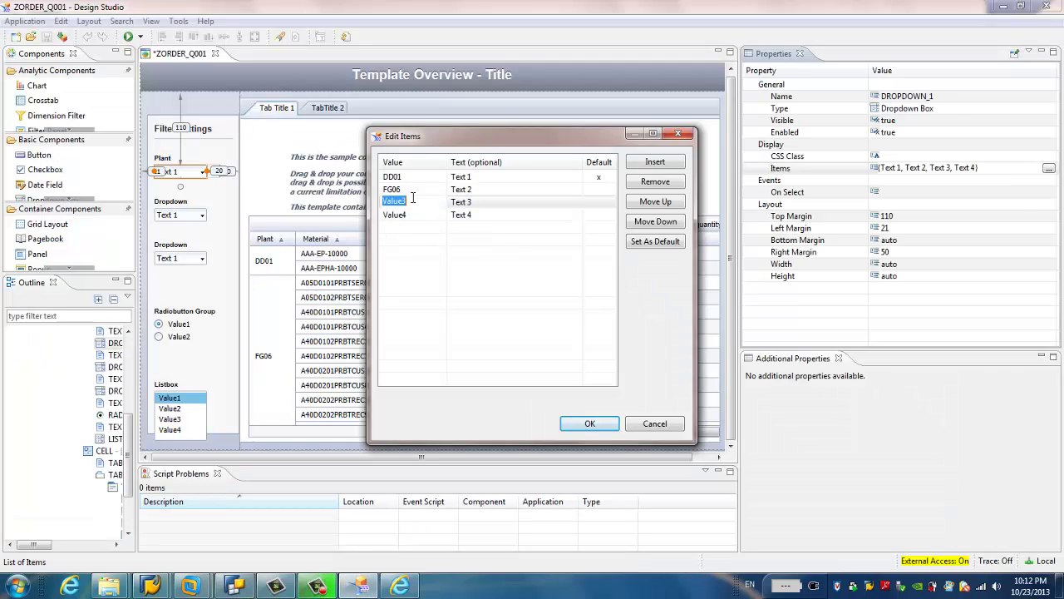
pyautogui.write('PFG1')
pyautogui.click(420, 277)
pyautogui.click(394, 215)
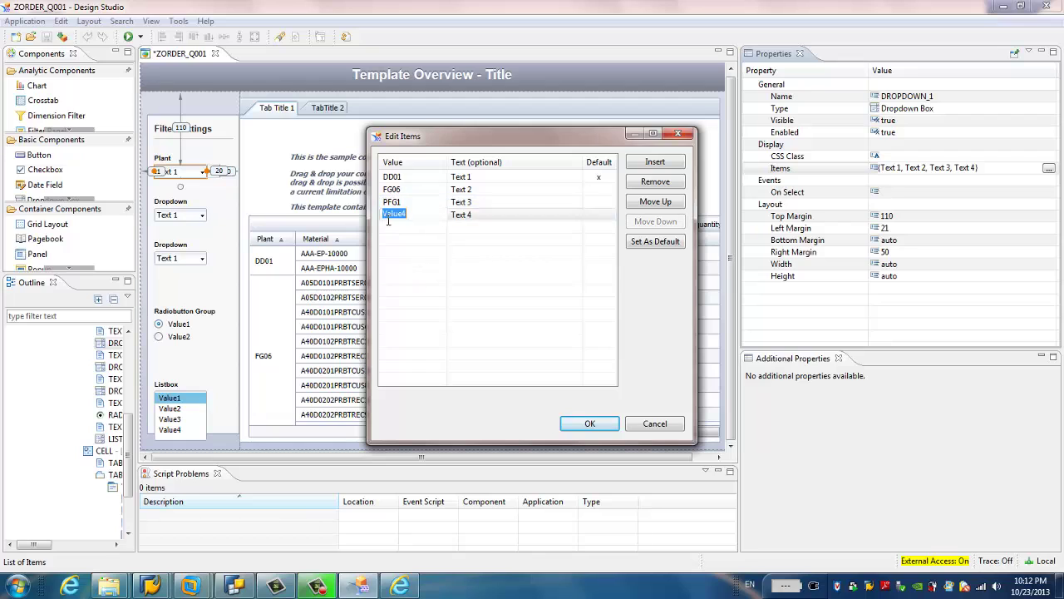
pyautogui.click(657, 183)
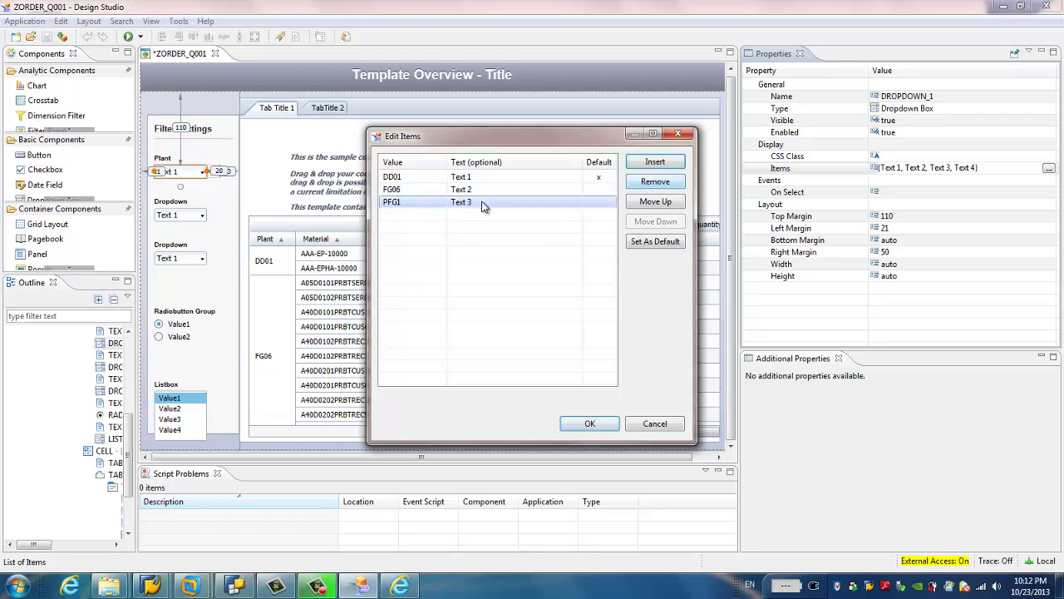
# Step: Set the three items' display texts to DD01, FG06 and PFG1, matching their values
pyautogui.click(406, 176)
pyautogui.hotkey('ctrl', 'c')
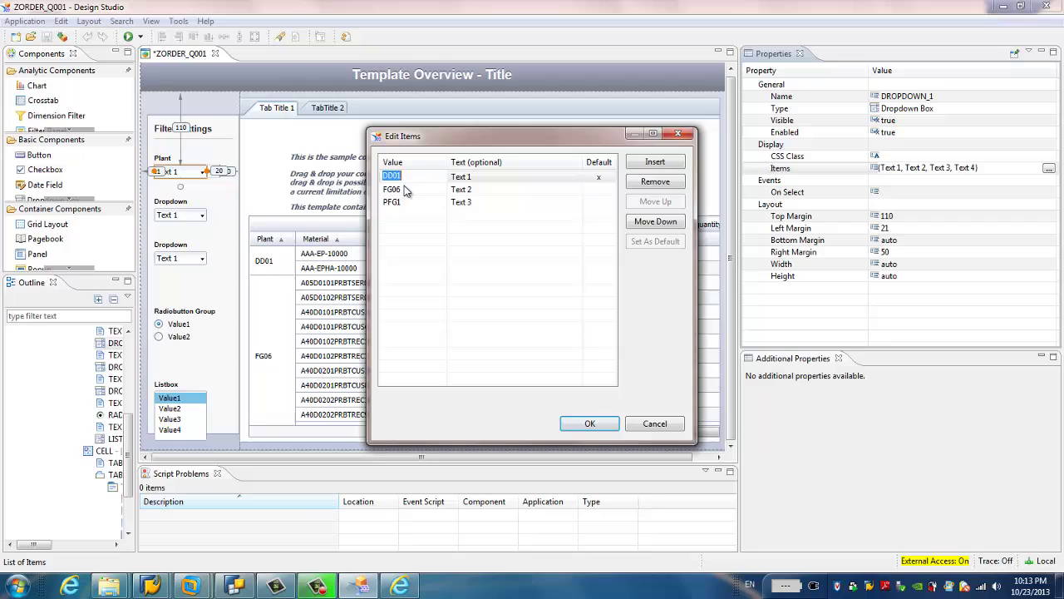
pyautogui.click(405, 202)
pyautogui.click(408, 178)
pyautogui.click(494, 174)
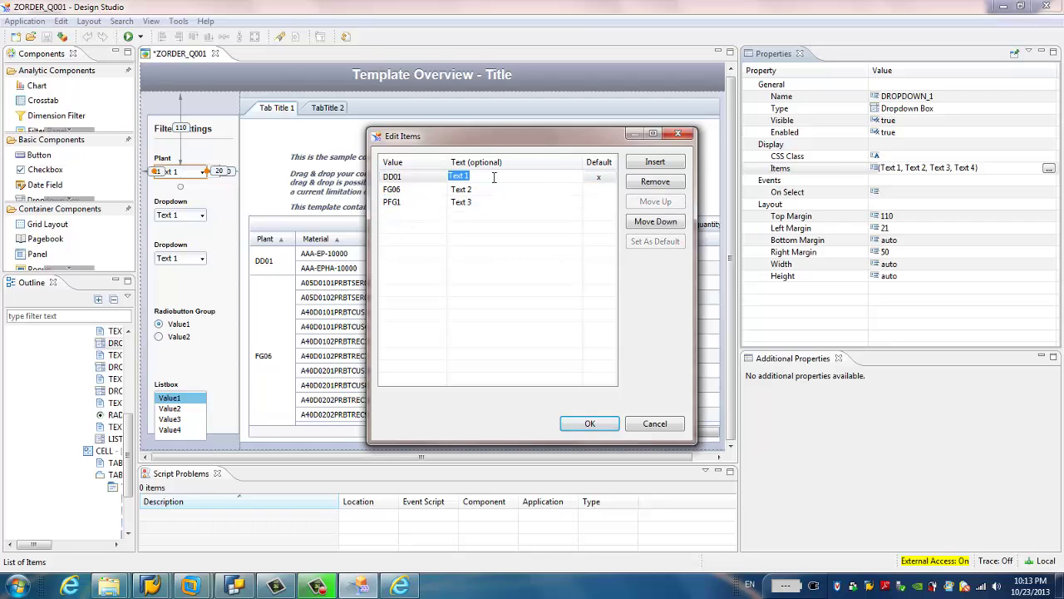
pyautogui.hotkey('ctrl', 'v')
pyautogui.click(409, 190)
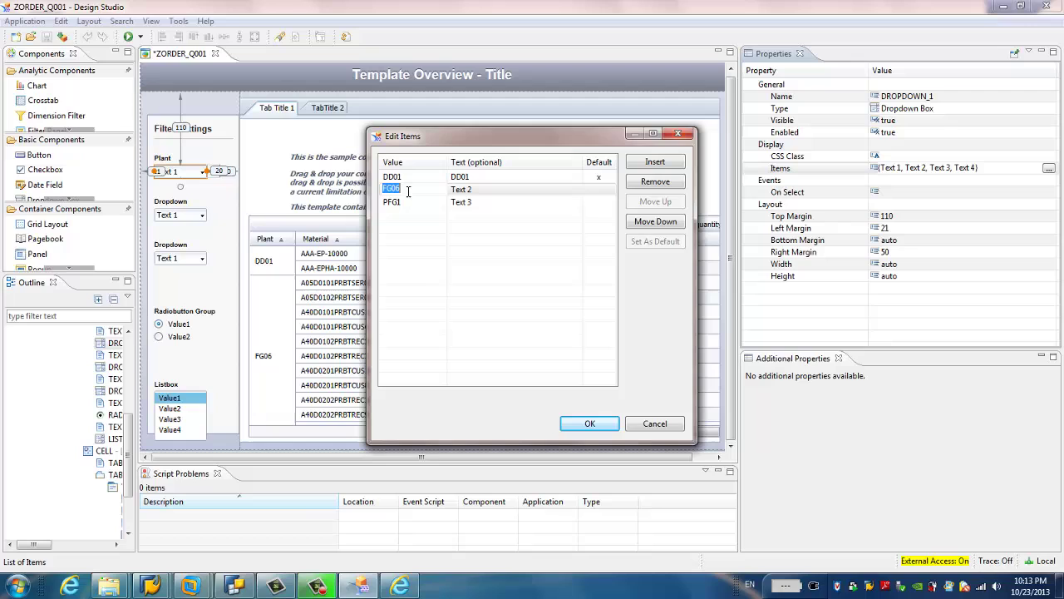
pyautogui.click(479, 190)
pyautogui.write('FG06')
pyautogui.click(409, 202)
pyautogui.hotkey('ctrl', 'c')
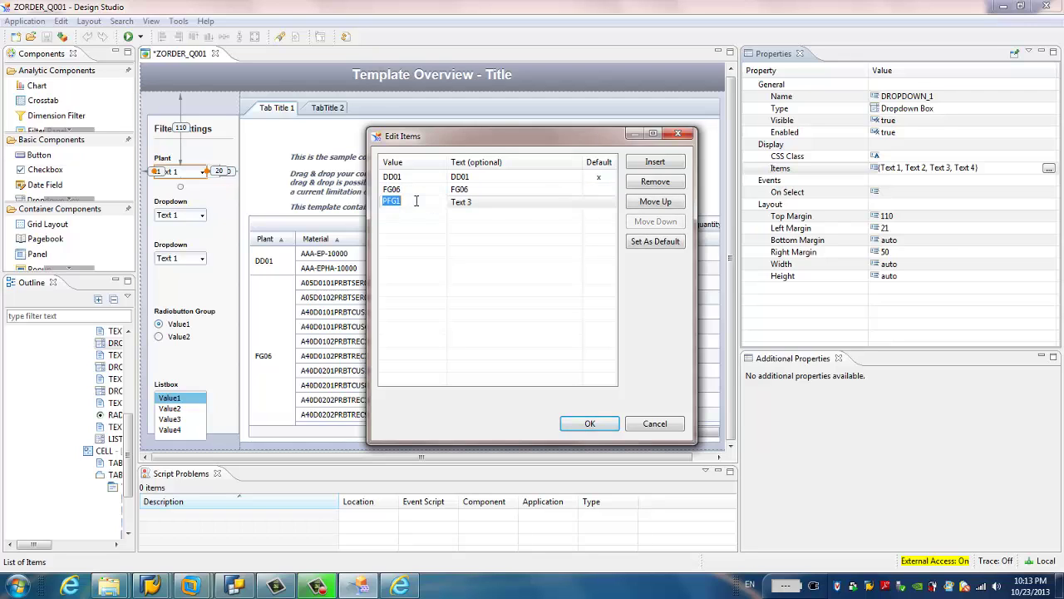
pyautogui.click(499, 203)
pyautogui.hotkey('ctrl', 'v')
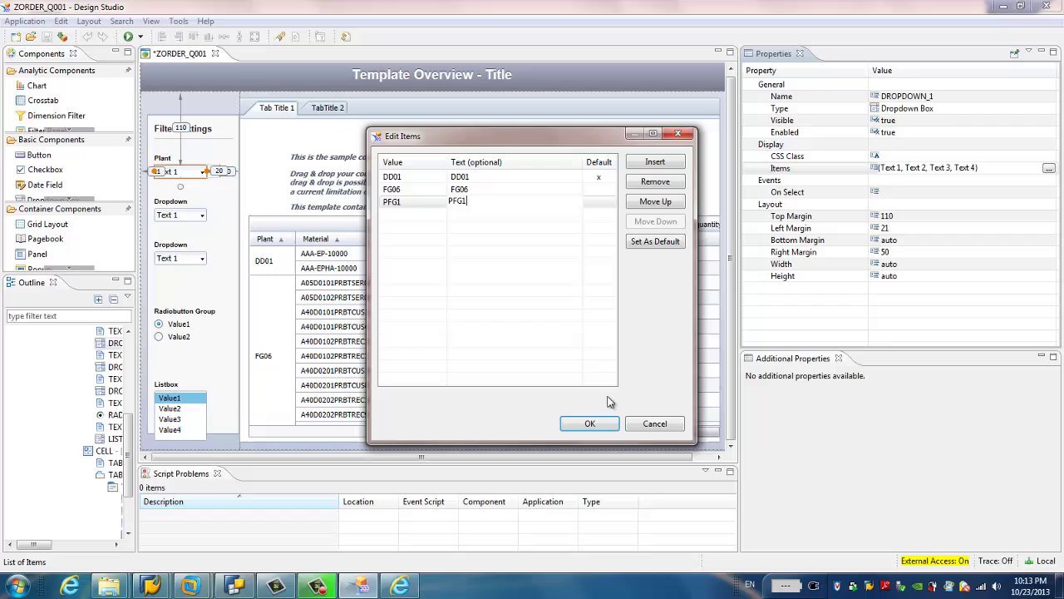
# Step: Confirm the Plant items and change the second caption's Text property from Dropdown to Material
pyautogui.click(590, 423)
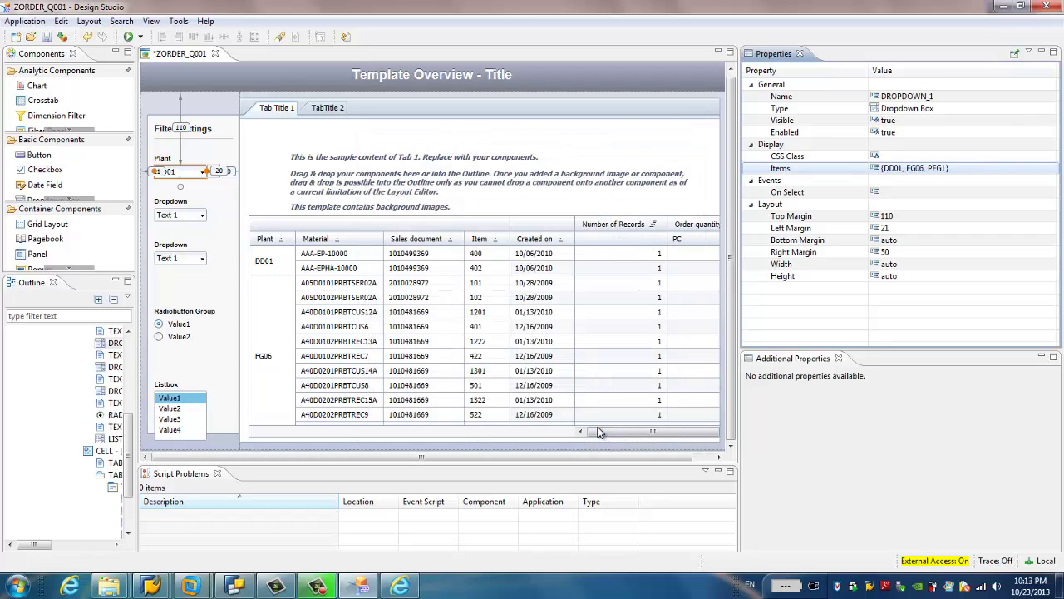
pyautogui.click(170, 203)
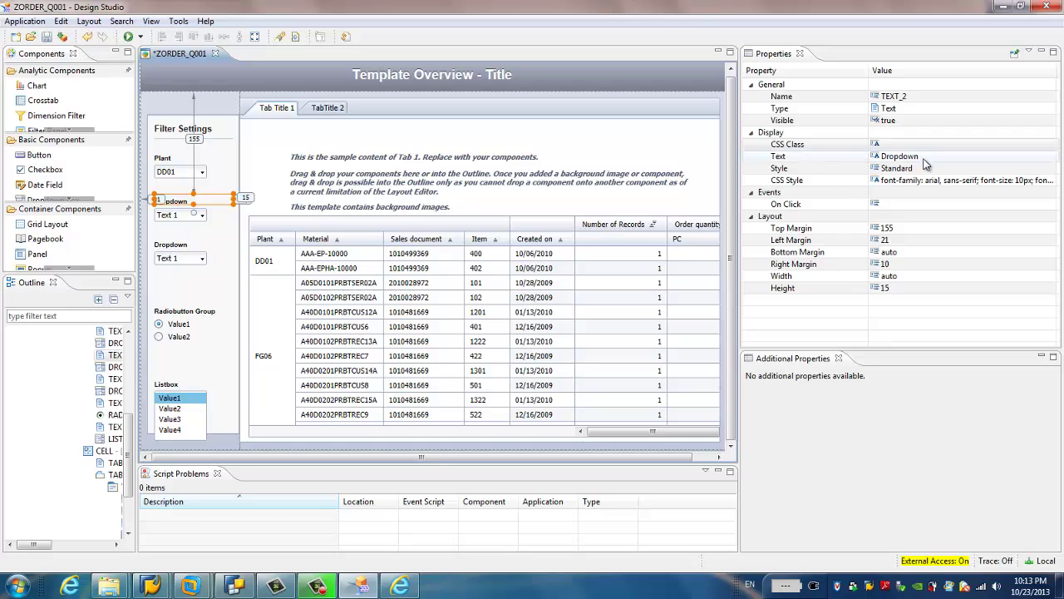
pyautogui.click(914, 109)
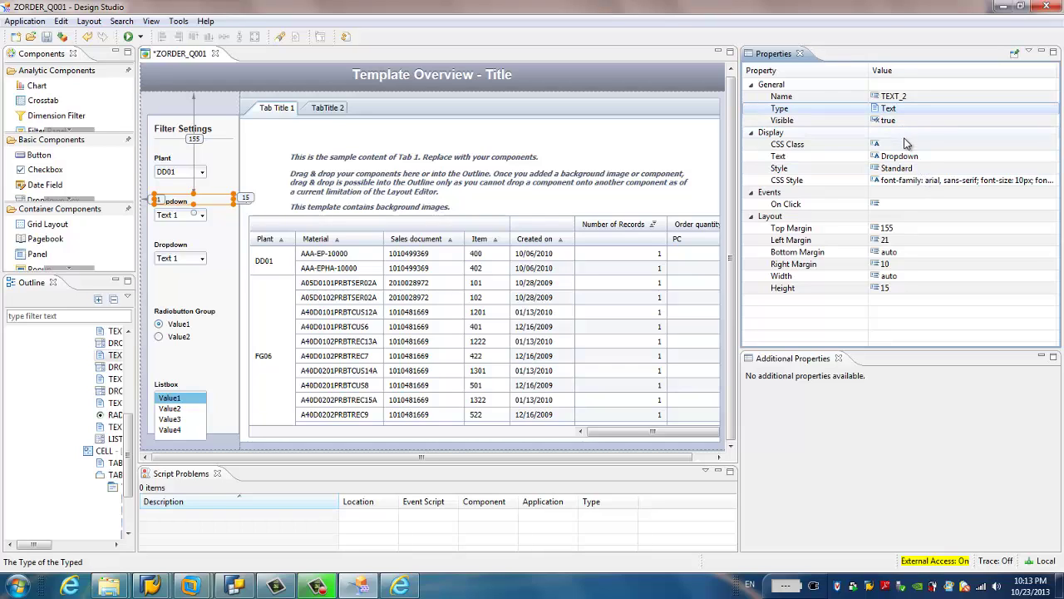
pyautogui.click(914, 169)
pyautogui.click(929, 156)
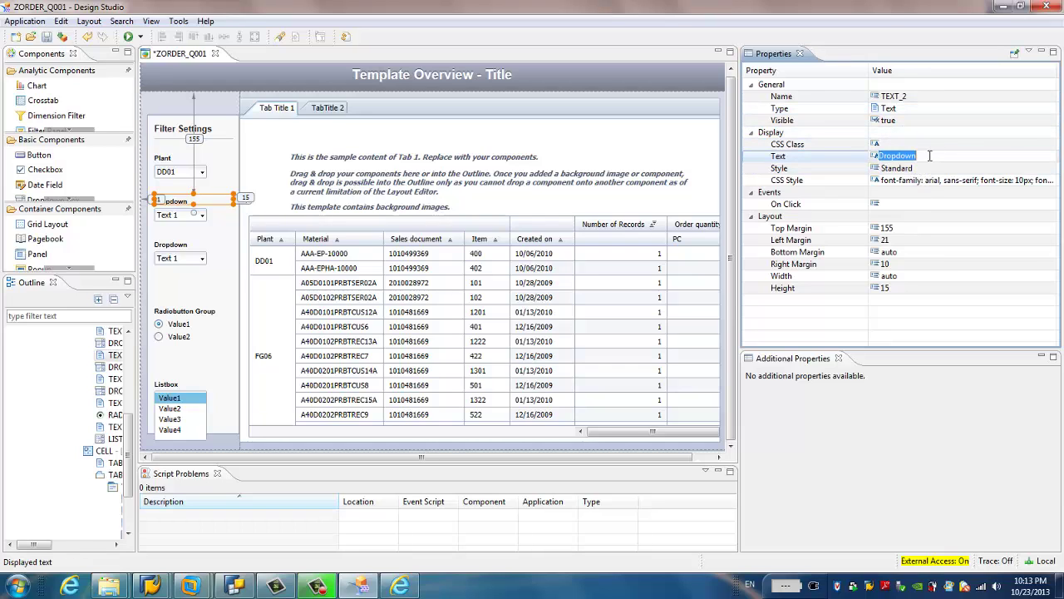
pyautogui.write('Material')
# Step: Open DROPDOWN_2's Items editor and copy material AAA-EP-10000 from the SAP Query report
pyautogui.click(183, 218)
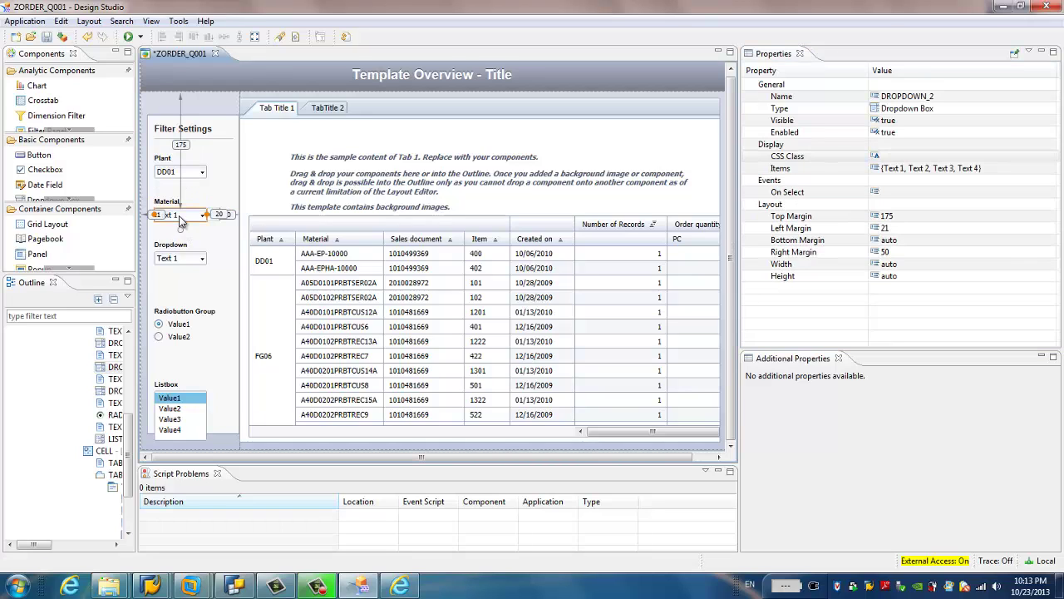
pyautogui.click(989, 169)
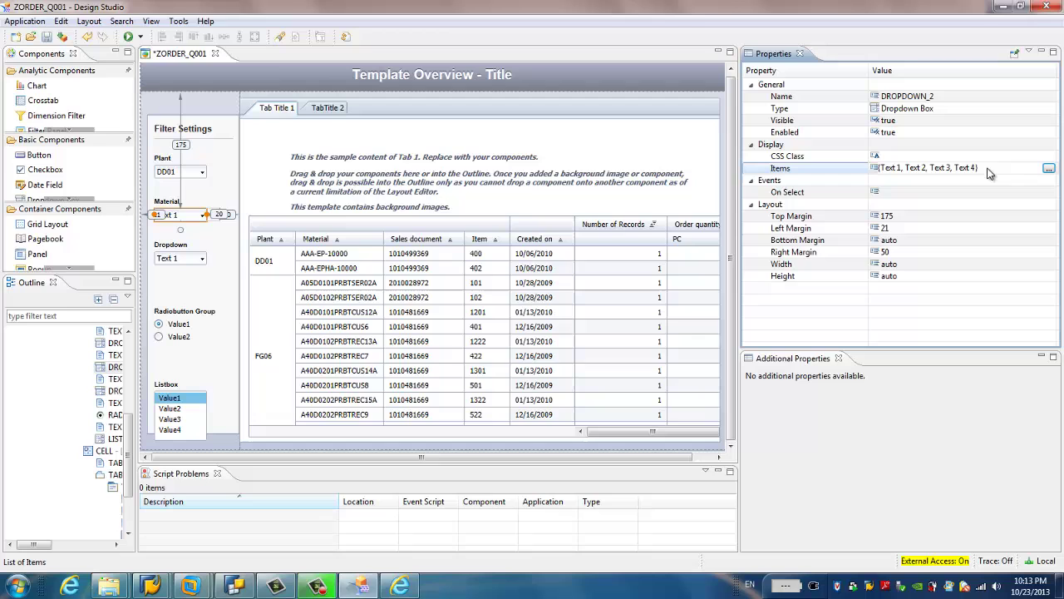
pyautogui.click(1048, 169)
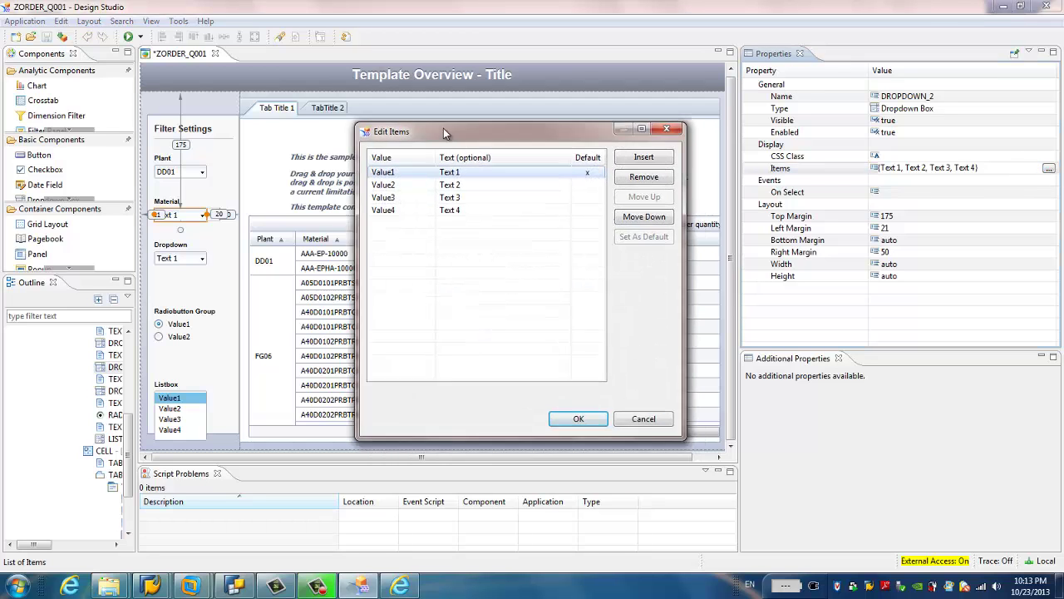
pyautogui.click(151, 586)
pyautogui.click(227, 553)
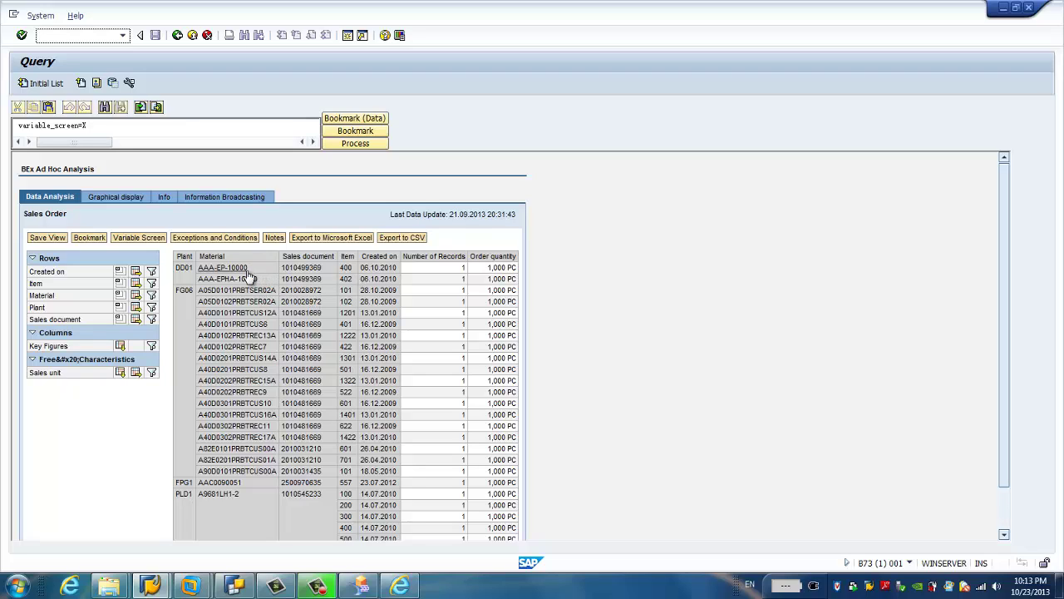
pyautogui.moveTo(249, 270); pyautogui.dragTo(201, 274)
pyautogui.hotkey('ctrl', 'c')
pyautogui.click(317, 586)
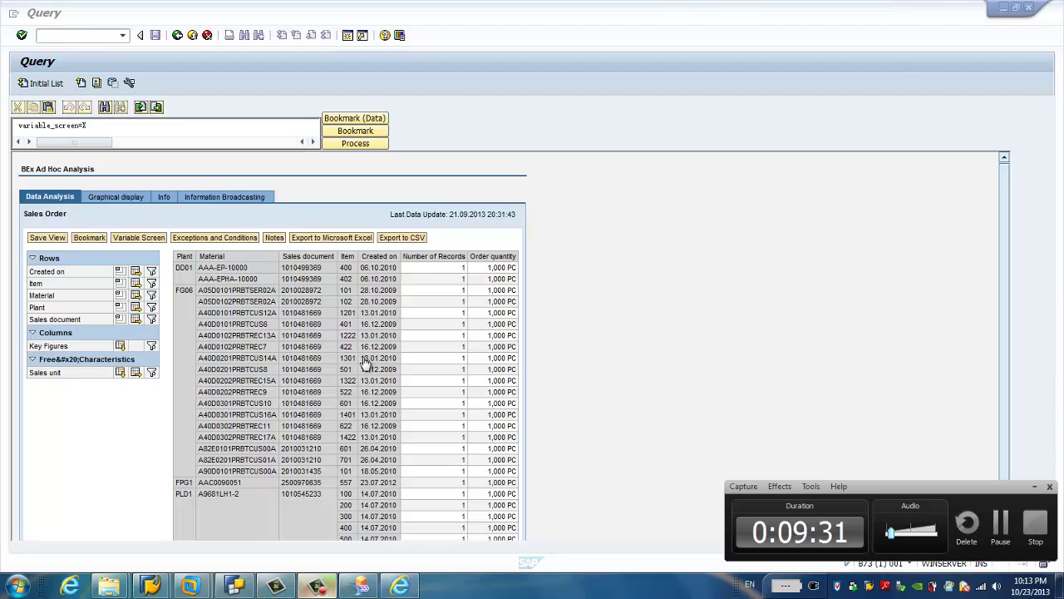
pyautogui.click(360, 587)
# Step: Paste AAA-EP-10000 into Value1 and Text 1, and widen the Value column
pyautogui.click(357, 159)
pyautogui.click(358, 159)
pyautogui.hotkey('ctrl', 'v')
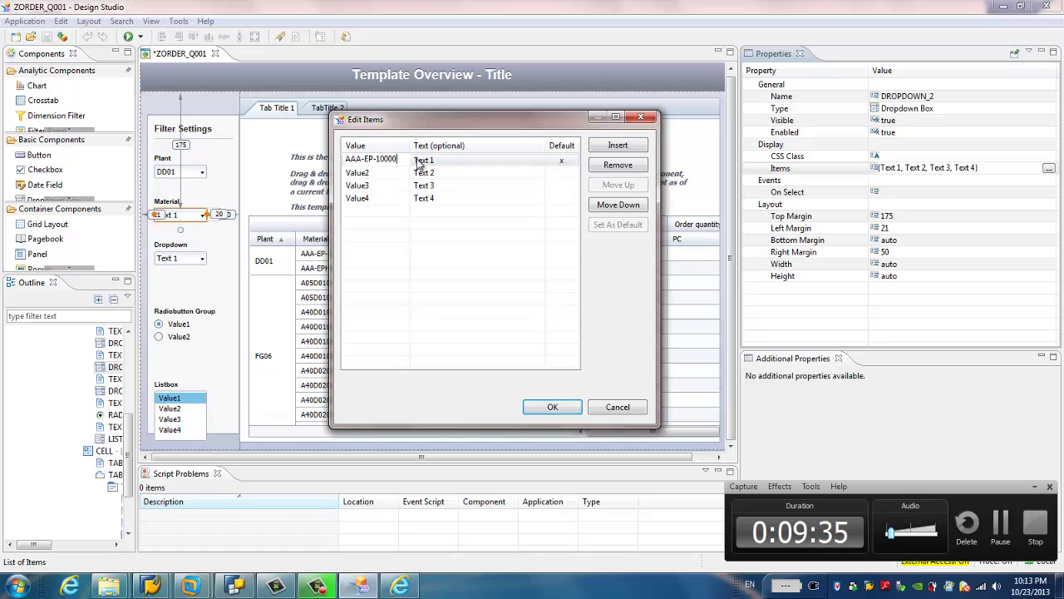
pyautogui.click(452, 157)
pyautogui.hotkey('ctrl', 'v')
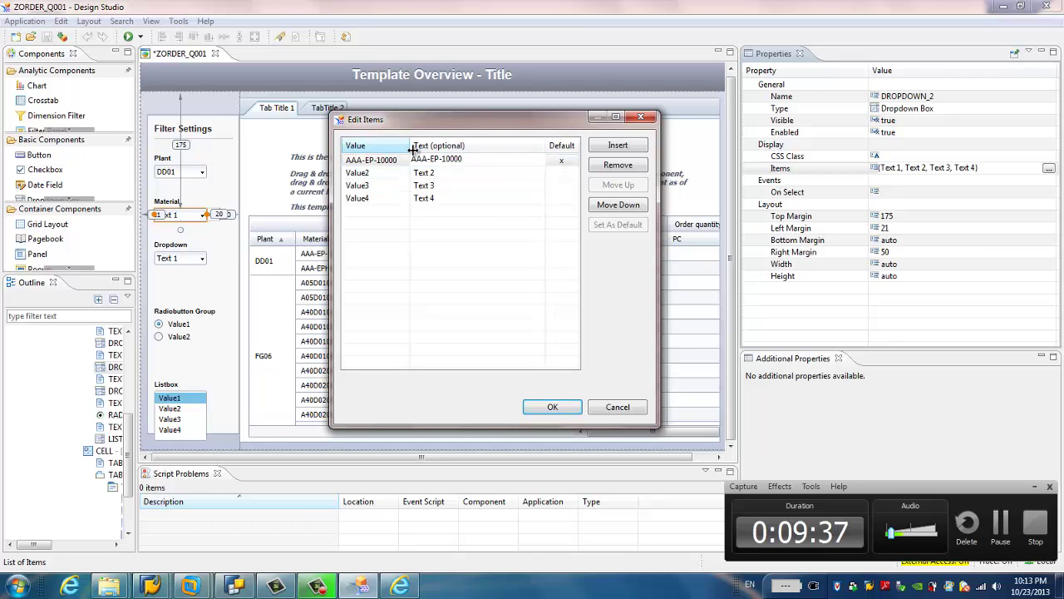
pyautogui.moveTo(410, 145); pyautogui.dragTo(418, 146)
pyautogui.press('Return')
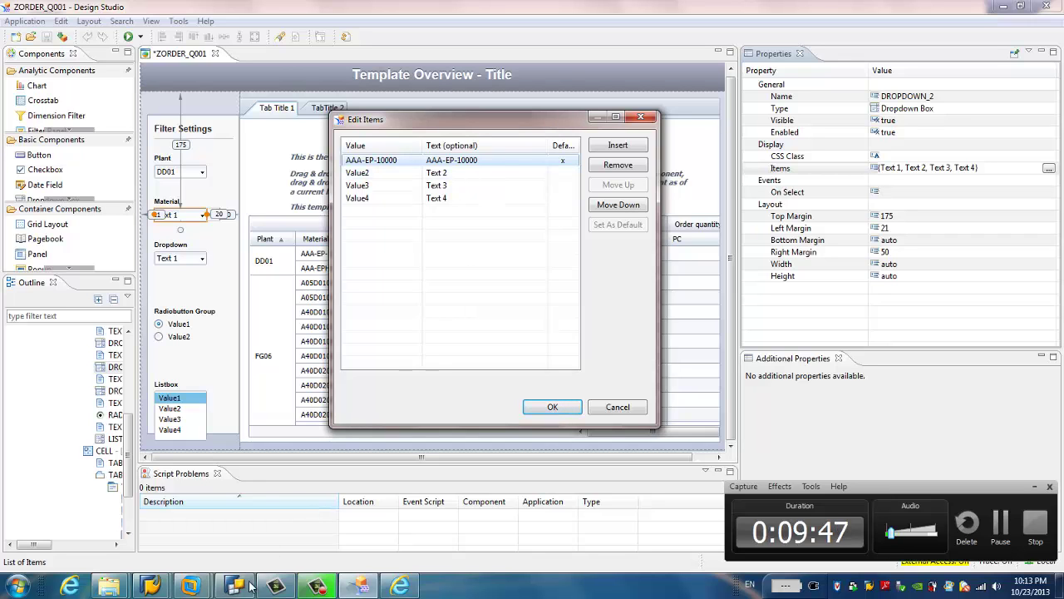
pyautogui.click(150, 587)
# Step: Copy AAA-EPHA-10000 from the Query report and paste it into Value2 and Text 2
pyautogui.click(238, 515)
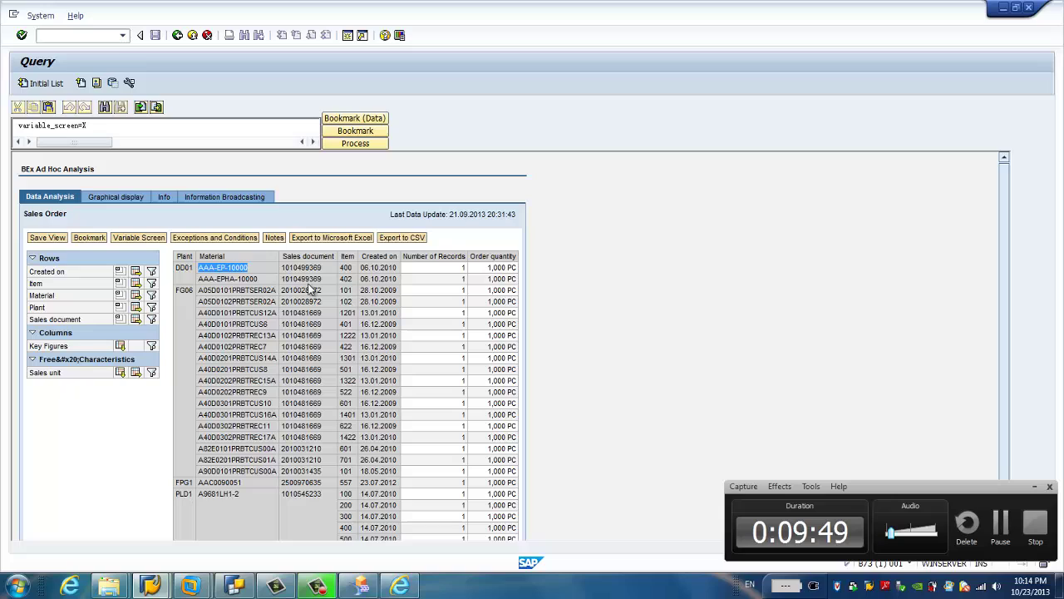
pyautogui.moveTo(245, 283); pyautogui.dragTo(199, 280)
pyautogui.hotkey('ctrl', 'c')
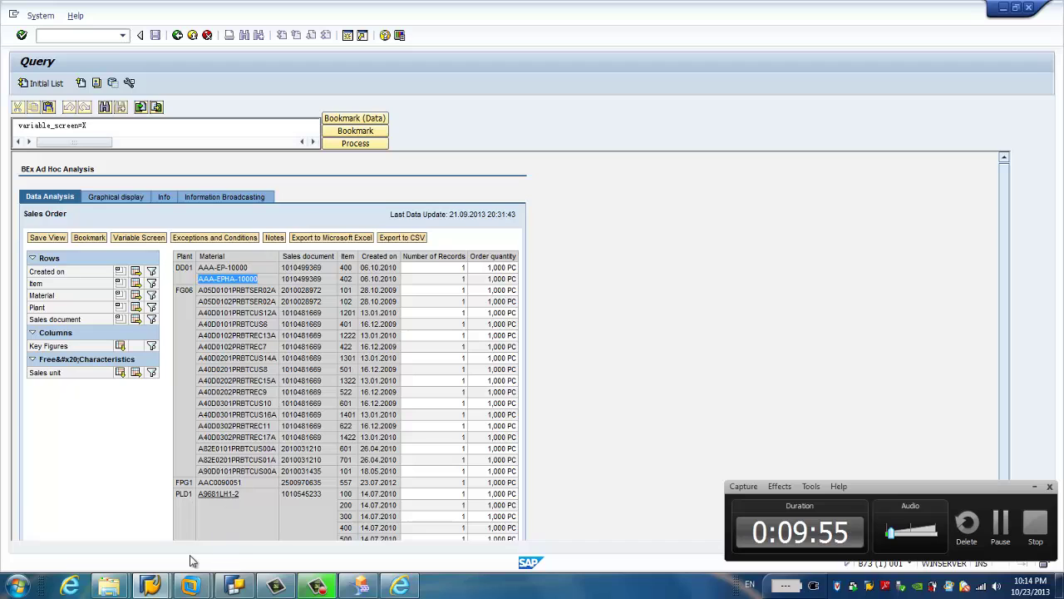
pyautogui.click(321, 588)
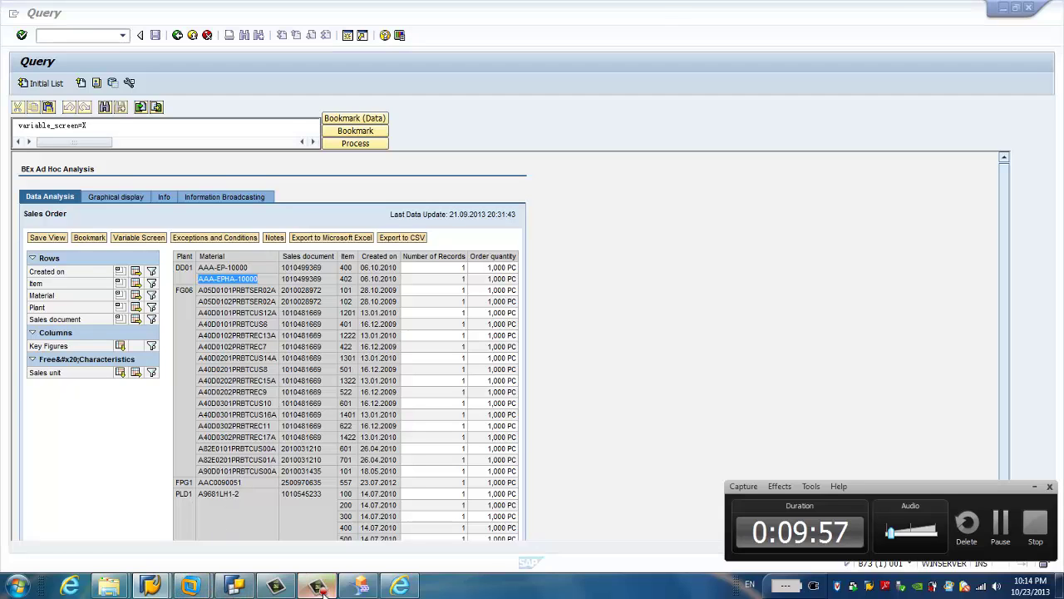
pyautogui.click(360, 587)
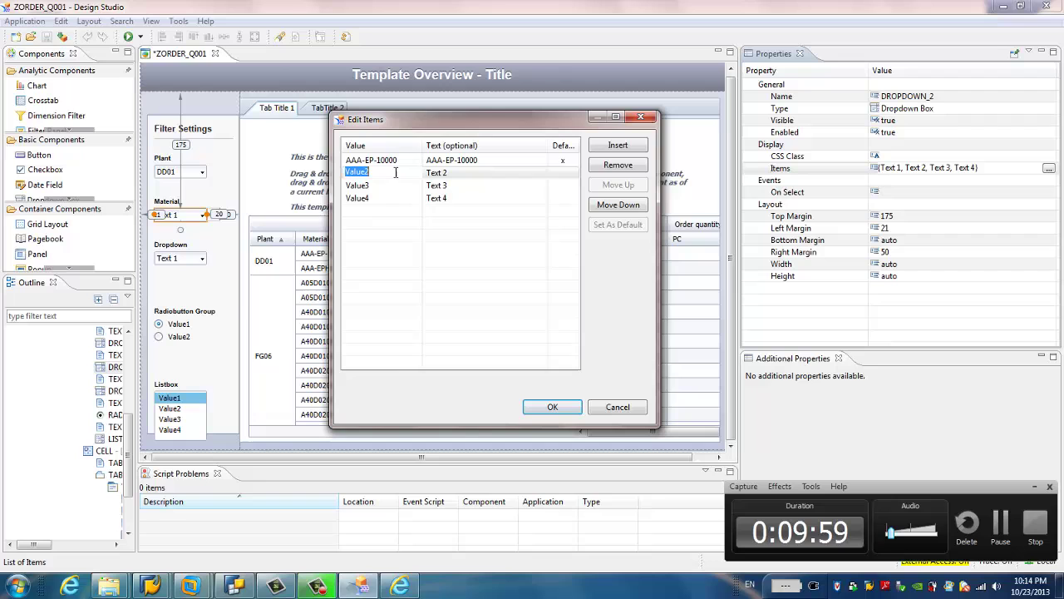
pyautogui.hotkey('ctrl', 'v')
pyautogui.click(464, 172)
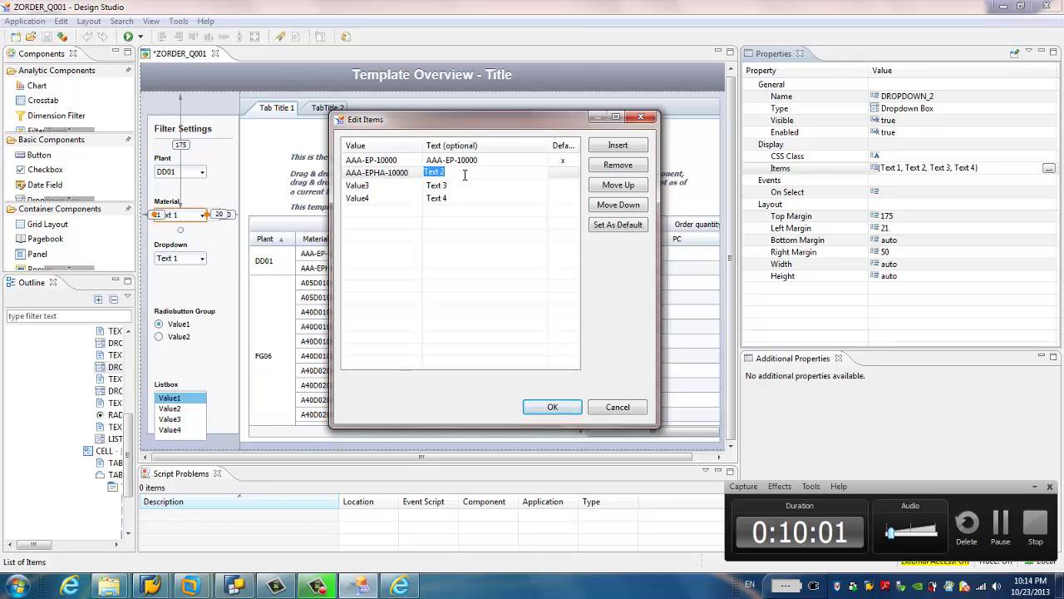
pyautogui.hotkey('ctrl', 'v')
# Step: Copy material A05D0101PRBTSER02A from the Query report for the next item
pyautogui.moveTo(156, 586)
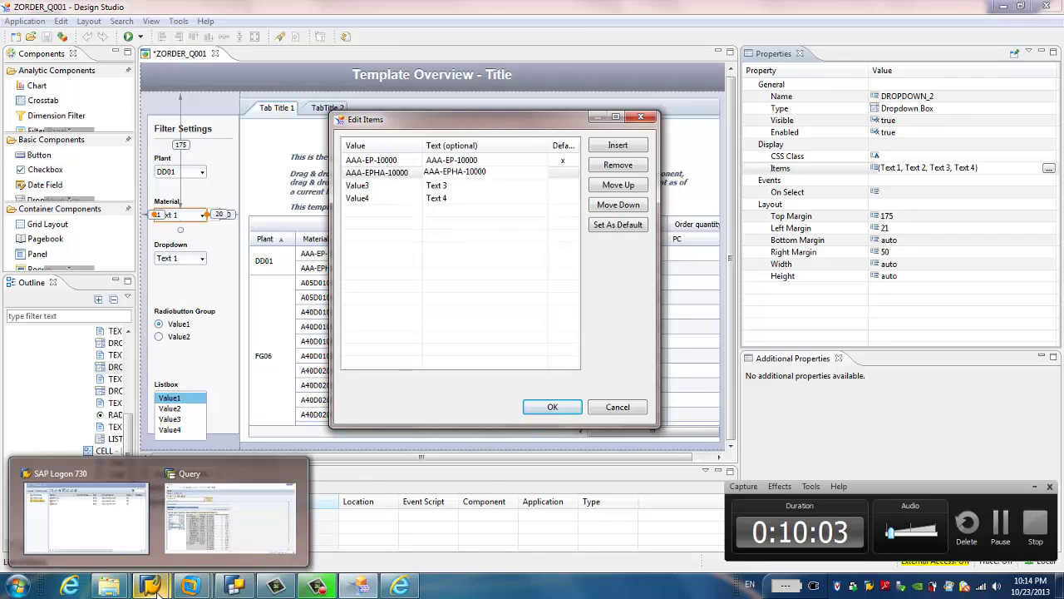
pyautogui.click(231, 516)
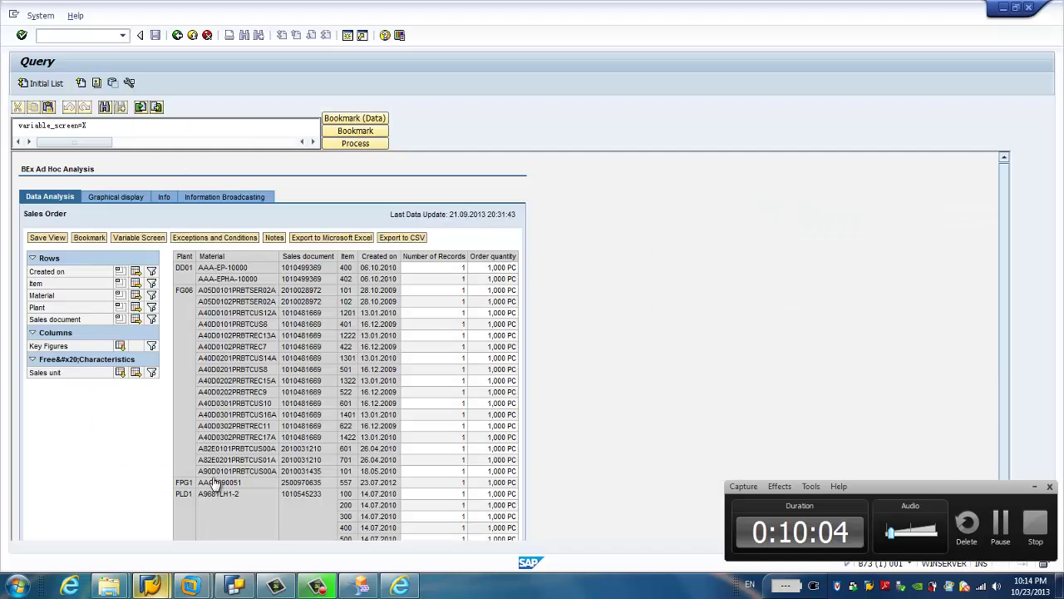
pyautogui.click(272, 294)
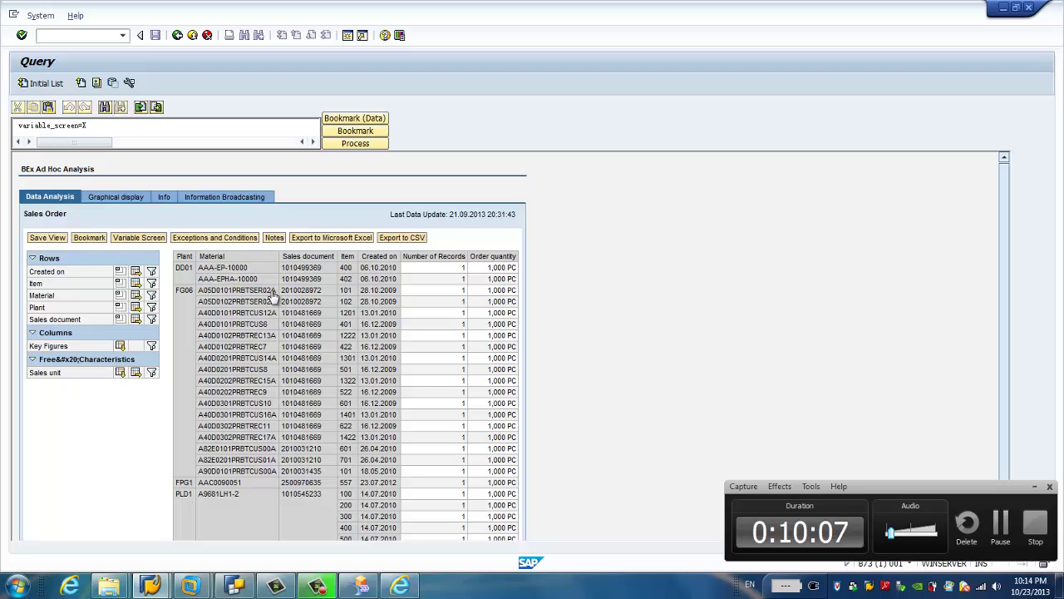
pyautogui.moveTo(272, 294); pyautogui.dragTo(204, 297)
pyautogui.hotkey('ctrl', 'c')
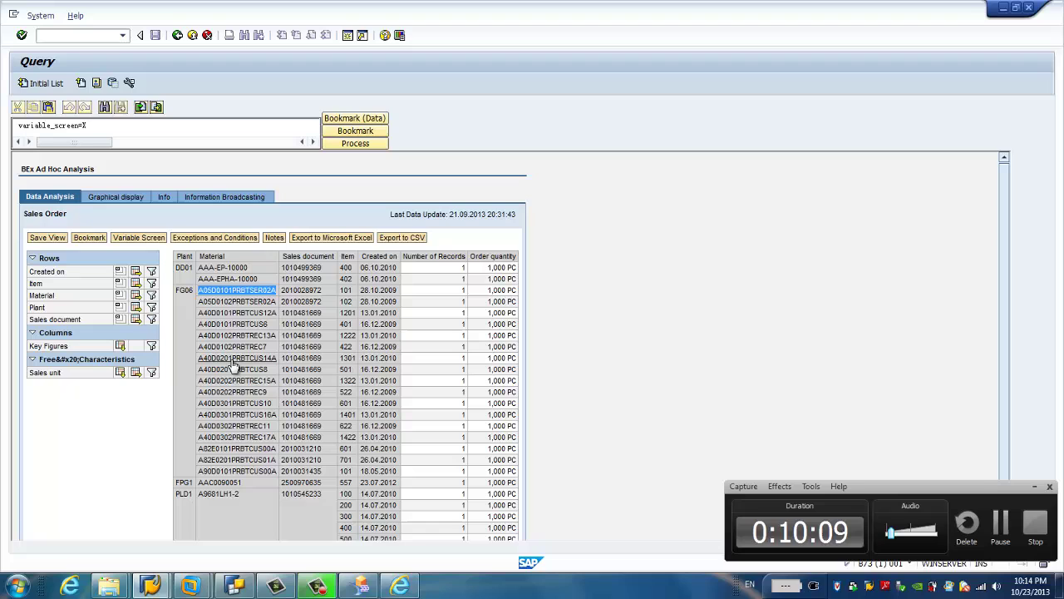
pyautogui.moveTo(225, 592)
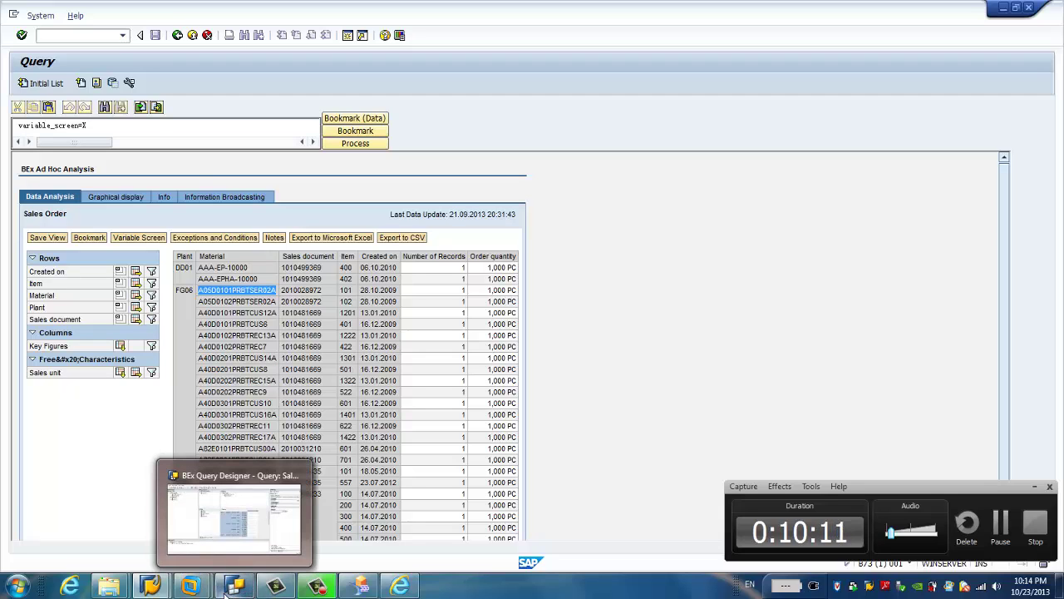
pyautogui.click(360, 586)
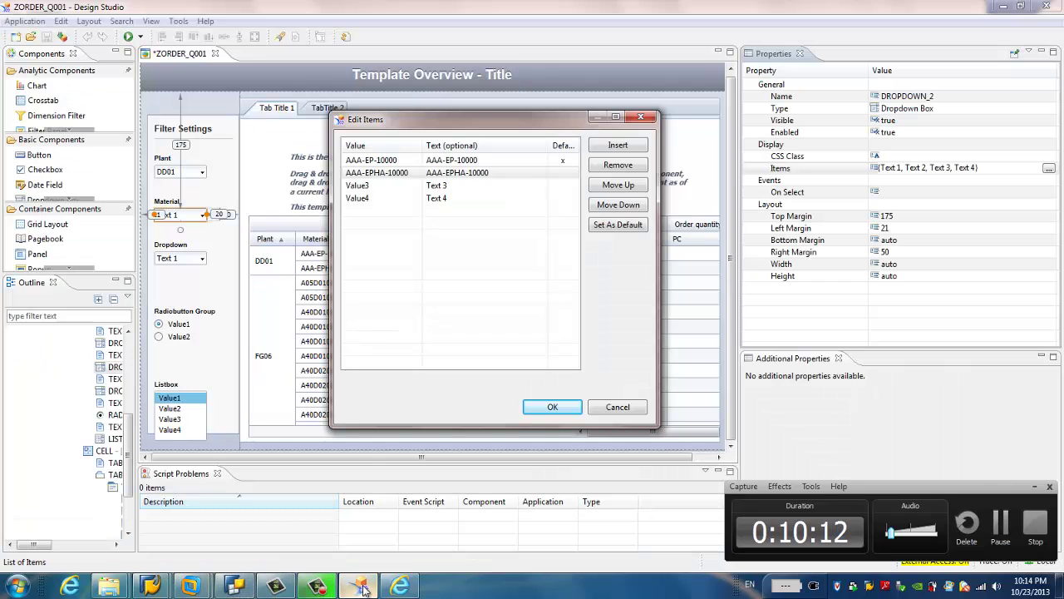
# Step: Paste A05D0101PRBTSER02A into Value3 and Text 3, remove the fourth item, and confirm the list
pyautogui.click(385, 185)
pyautogui.hotkey('ctrl', 'v')
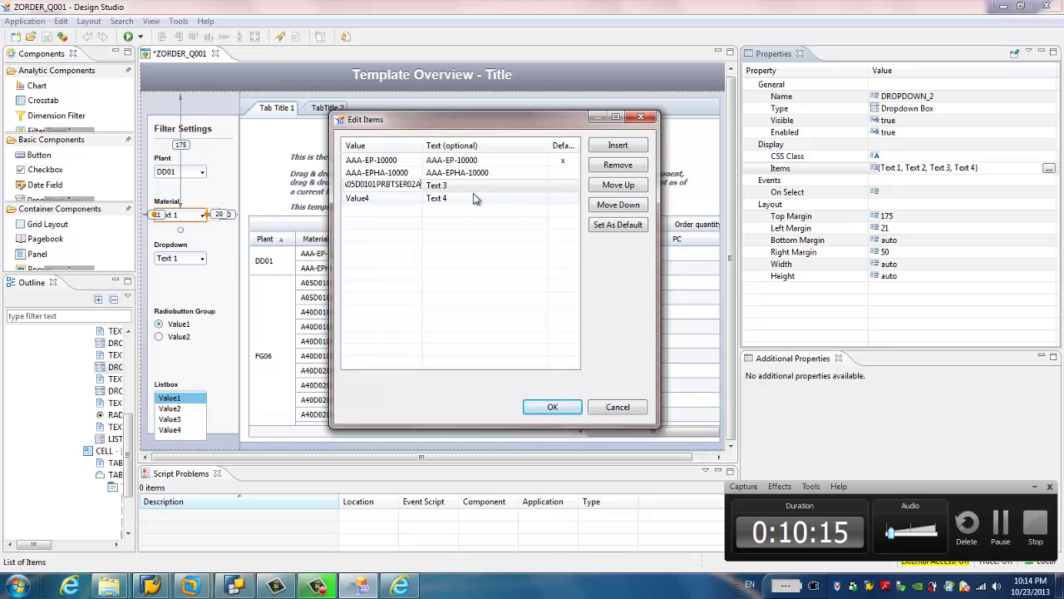
pyautogui.click(486, 183)
pyautogui.hotkey('ctrl', 'v')
pyautogui.click(380, 198)
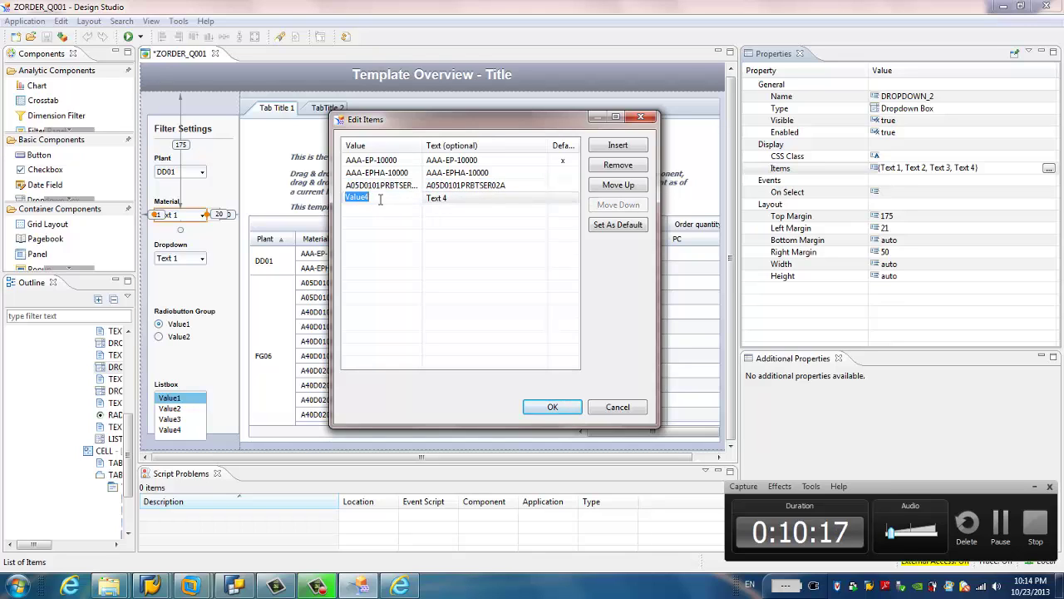
pyautogui.click(628, 165)
pyautogui.click(552, 407)
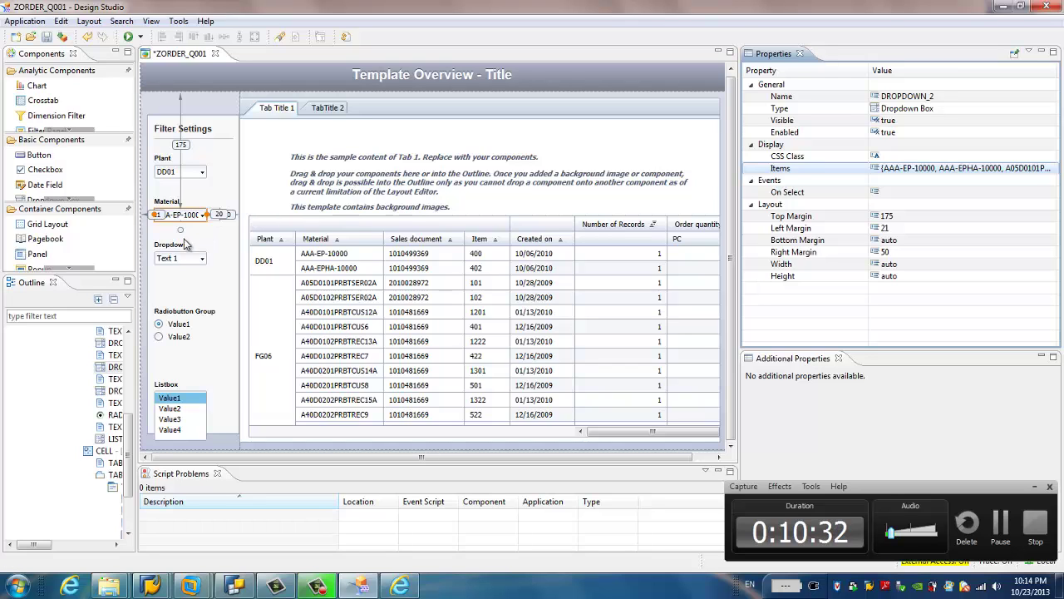
# Step: Select DROPDOWN_1 and open the Script Editor for its On Select event
pyautogui.click(187, 243)
pyautogui.click(184, 177)
pyautogui.click(351, 268)
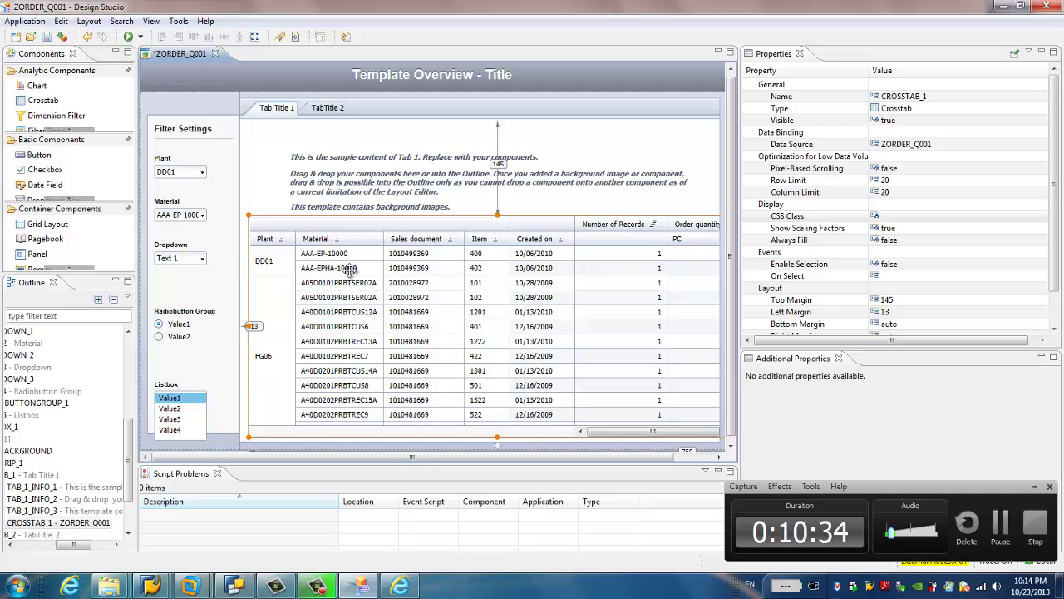
pyautogui.click(180, 172)
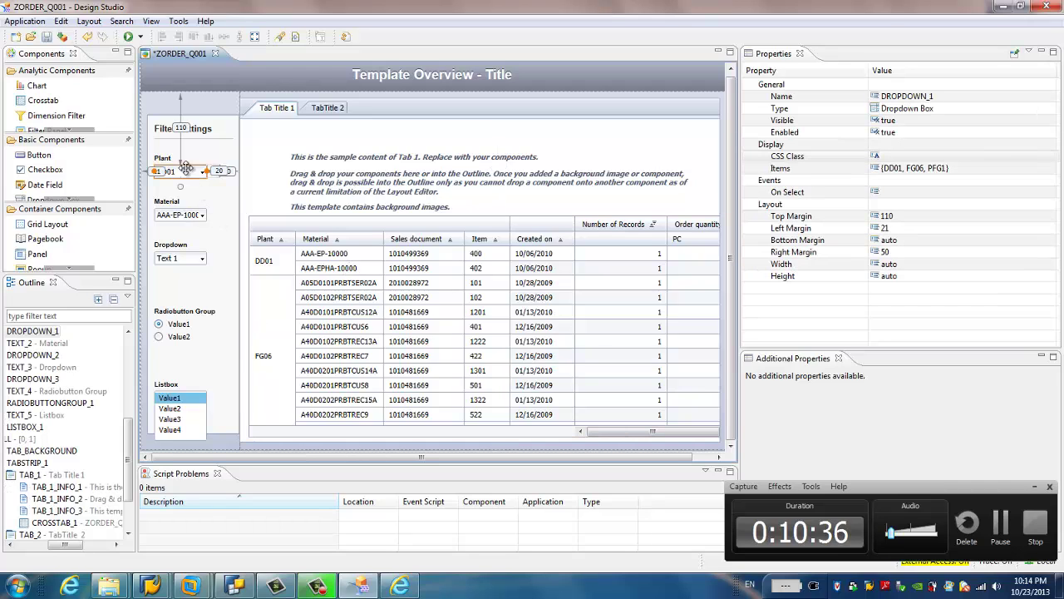
pyautogui.click(882, 197)
pyautogui.click(1046, 195)
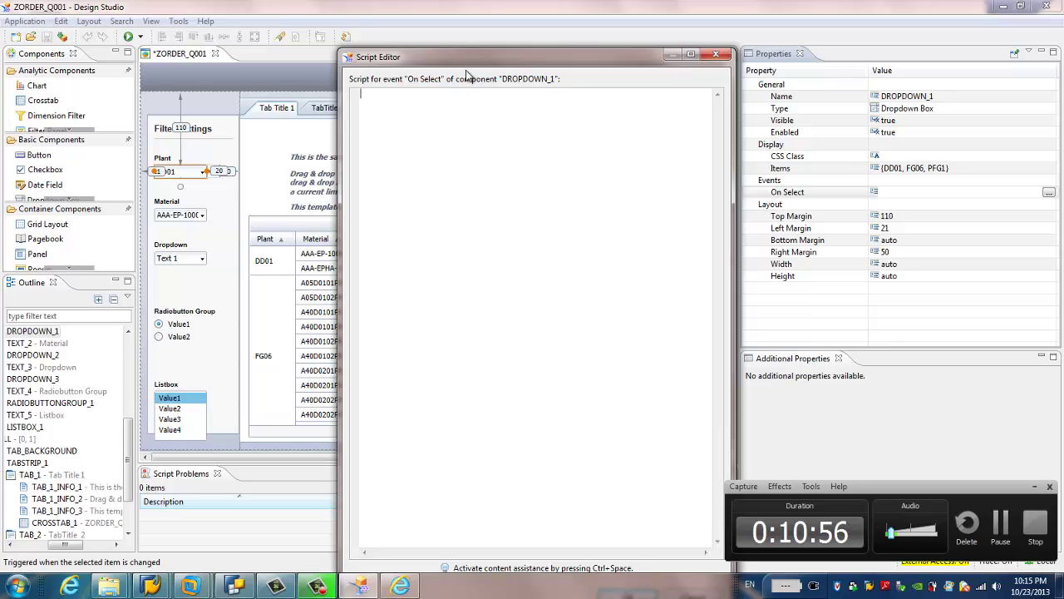
# Step: Start the script as ZORDER_Q001.setFilter("0PLANT", …) using autocomplete
pyautogui.moveTo(477, 60); pyautogui.dragTo(461, 133)
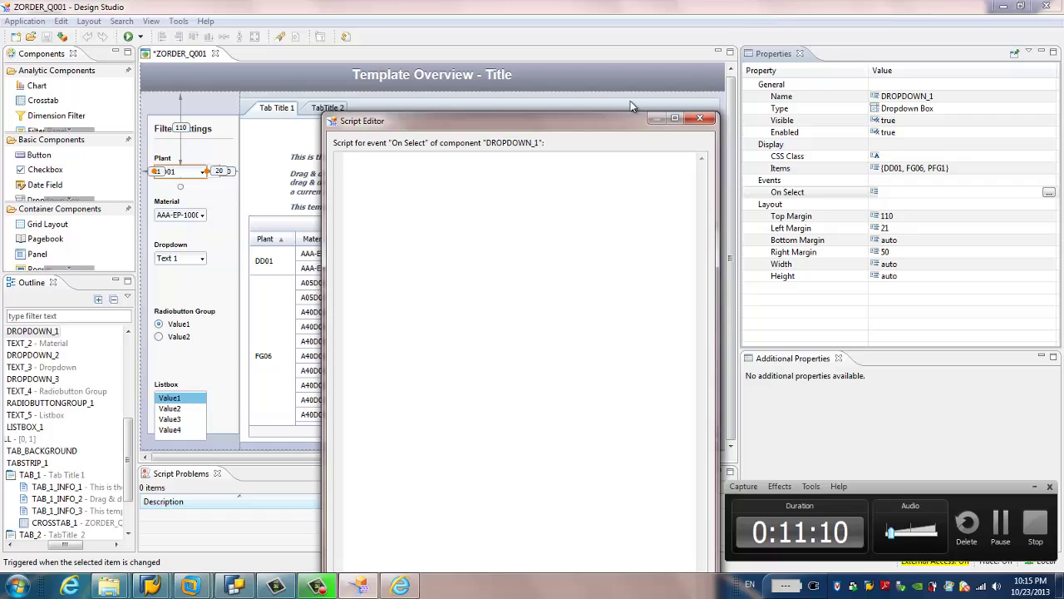
pyautogui.click(235, 586)
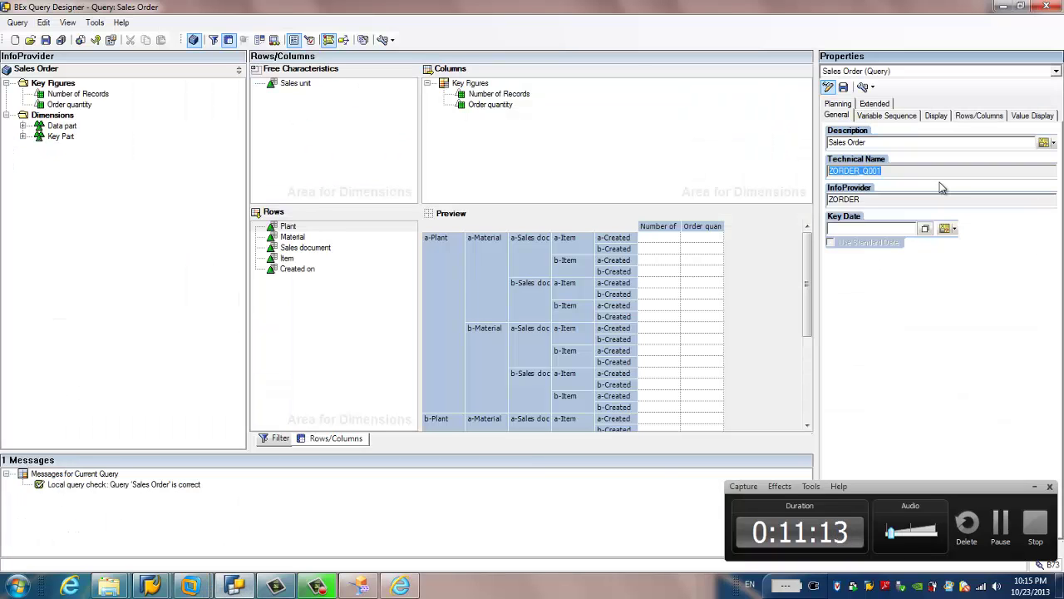
pyautogui.click(371, 586)
pyautogui.write('ZORDER_Q001')
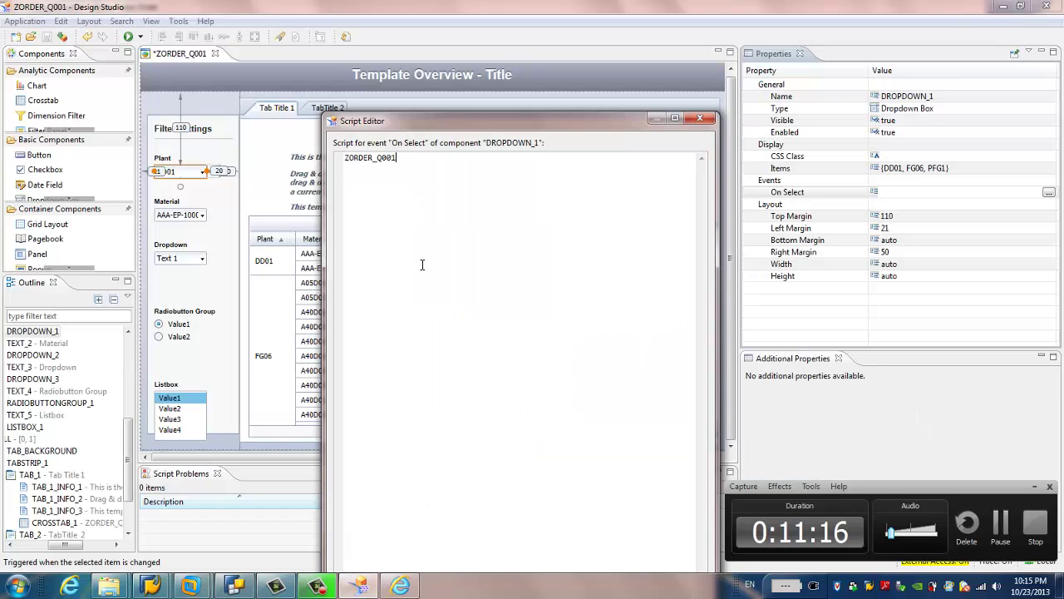
pyautogui.write('.')
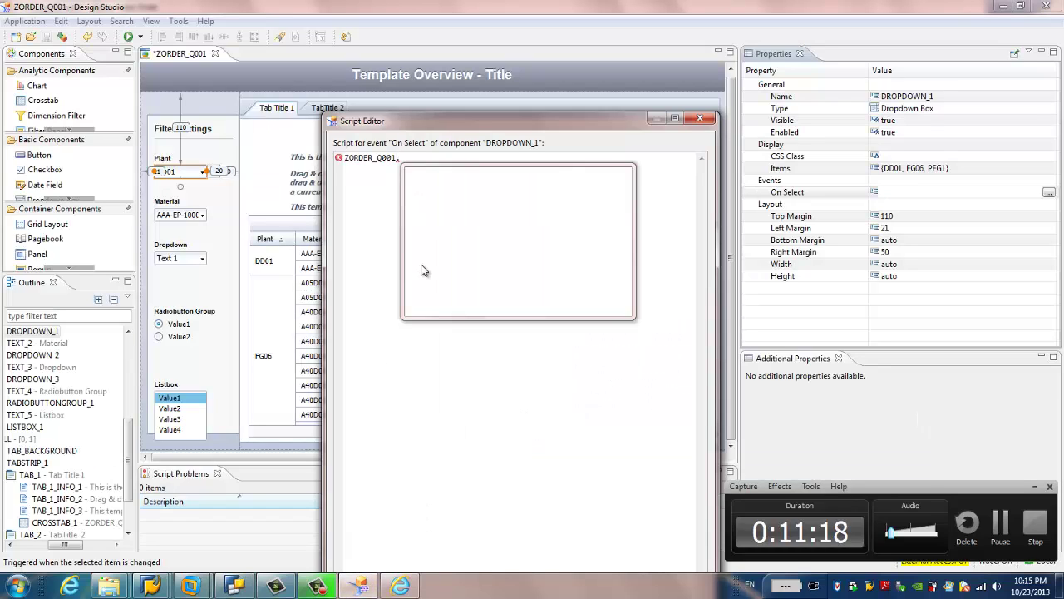
pyautogui.write('se')
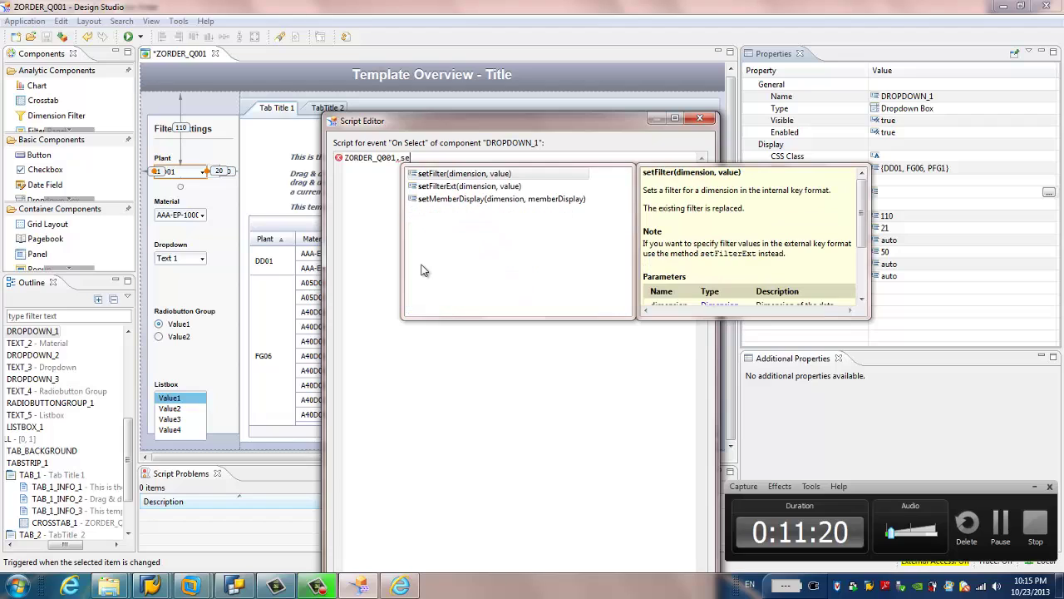
pyautogui.click(485, 176)
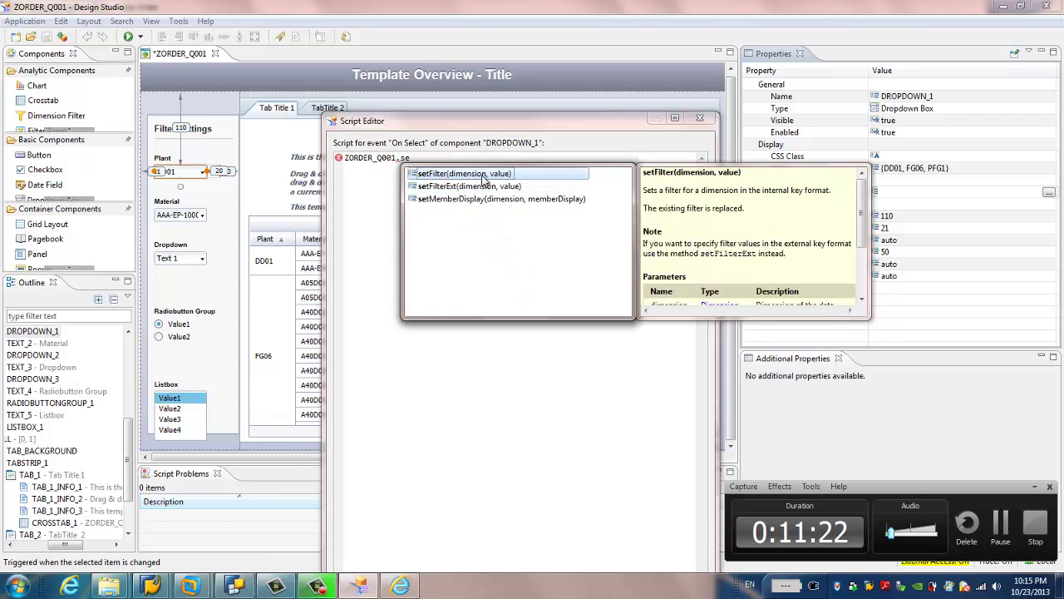
pyautogui.doubleClick(485, 174)
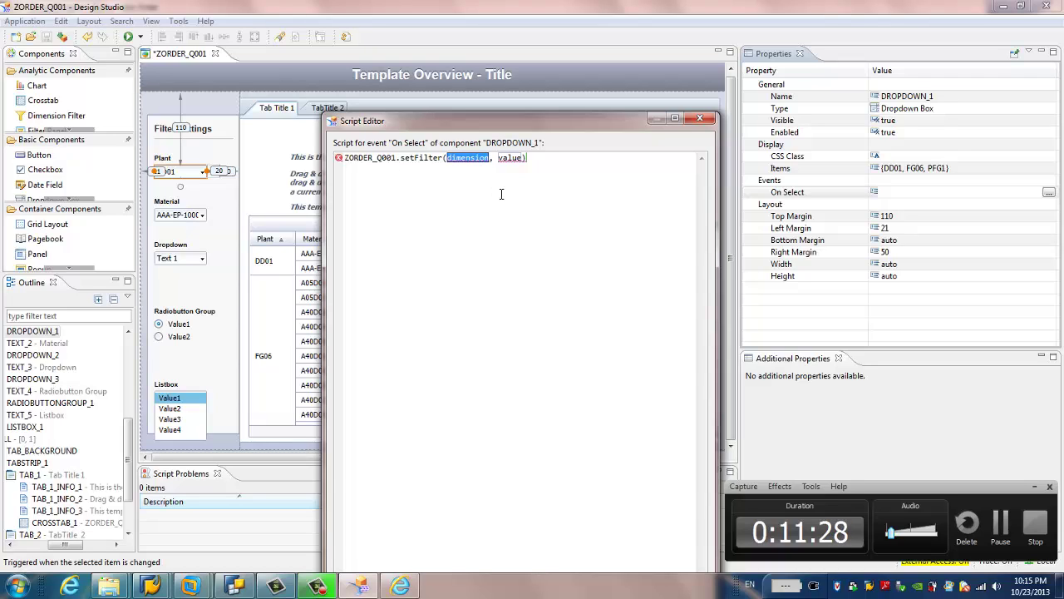
pyautogui.write('"')
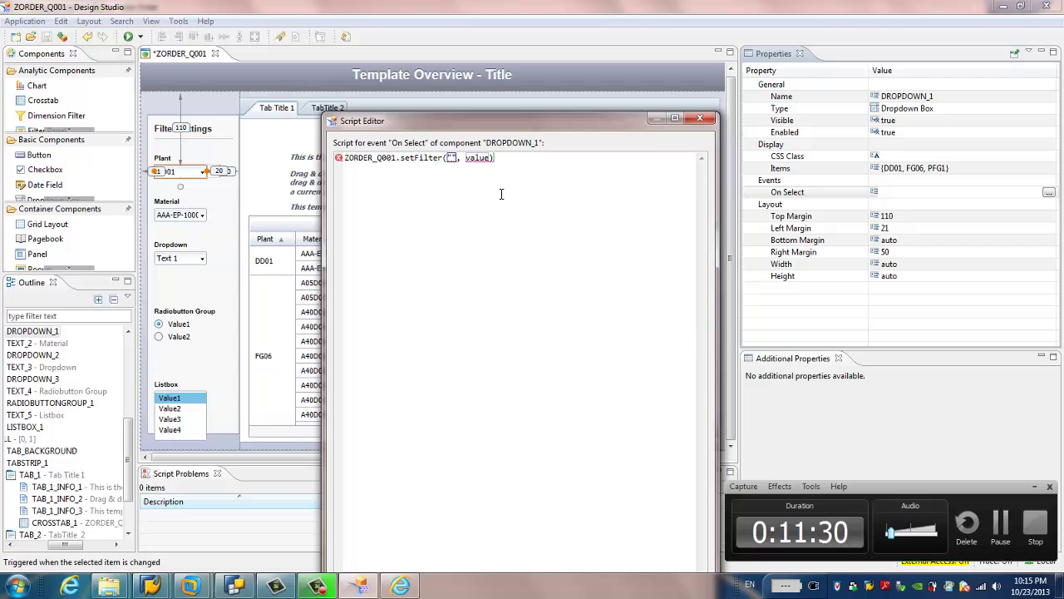
pyautogui.press('BackSpace')
pyautogui.write('0PL')
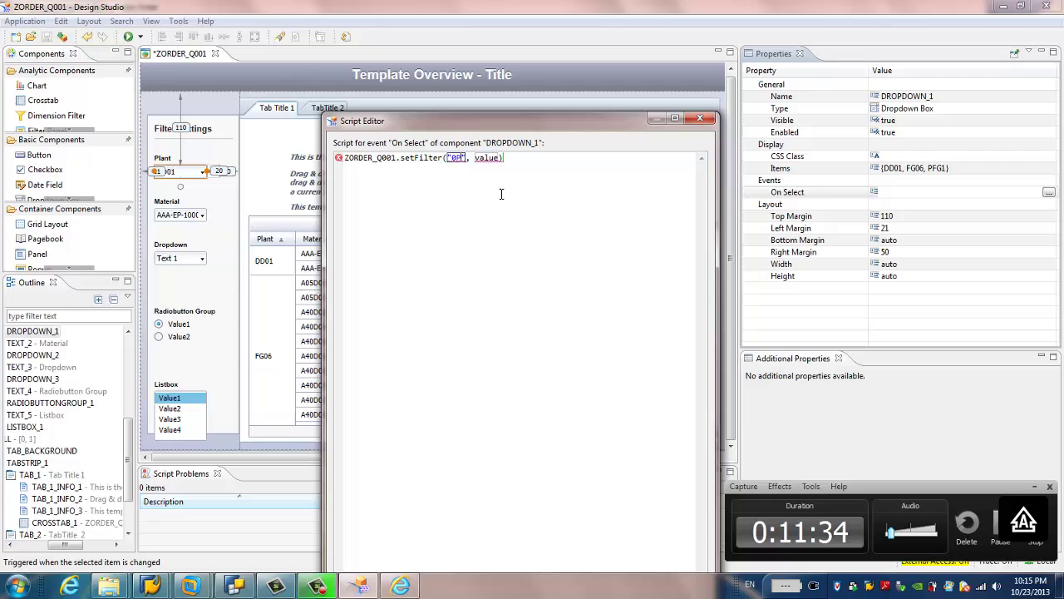
pyautogui.write('ANT')
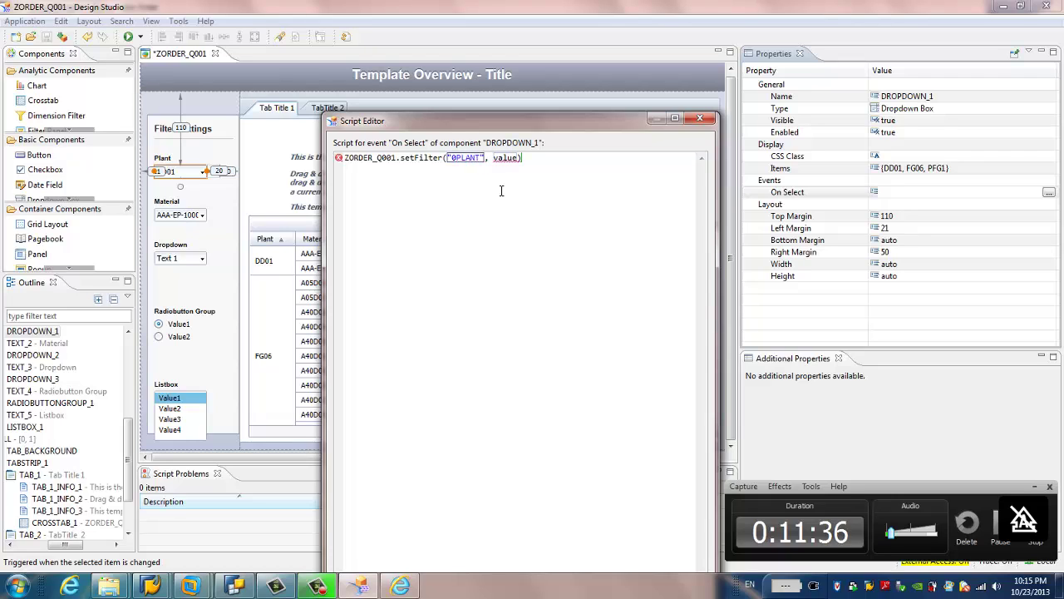
# Step: Replace the value placeholder with DROPDOWN_1.getSelectedValue() and end the line with a semicolon
pyautogui.doubleClick(506, 158)
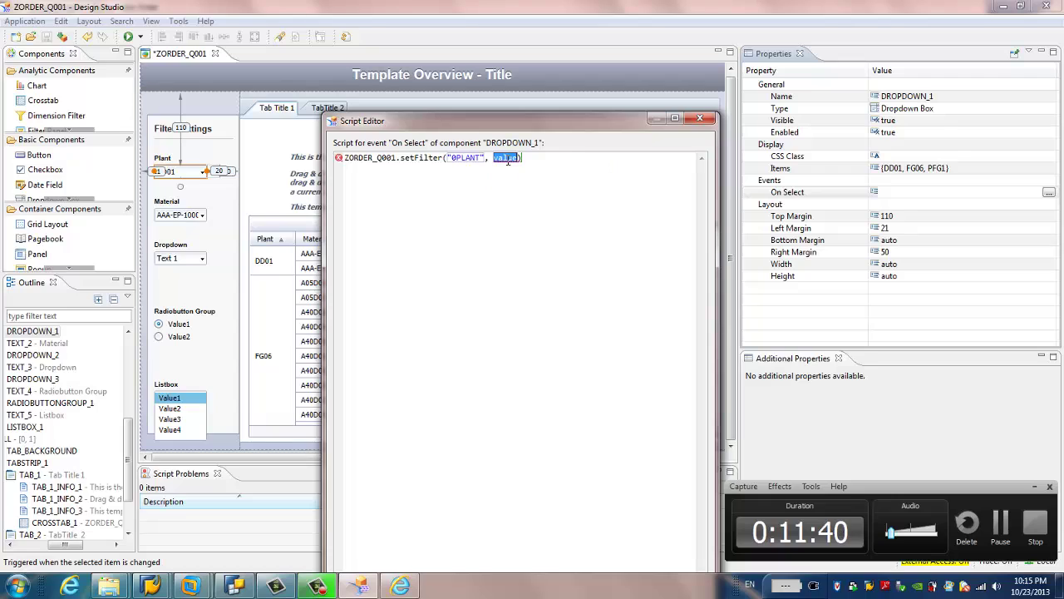
pyautogui.write('dR')
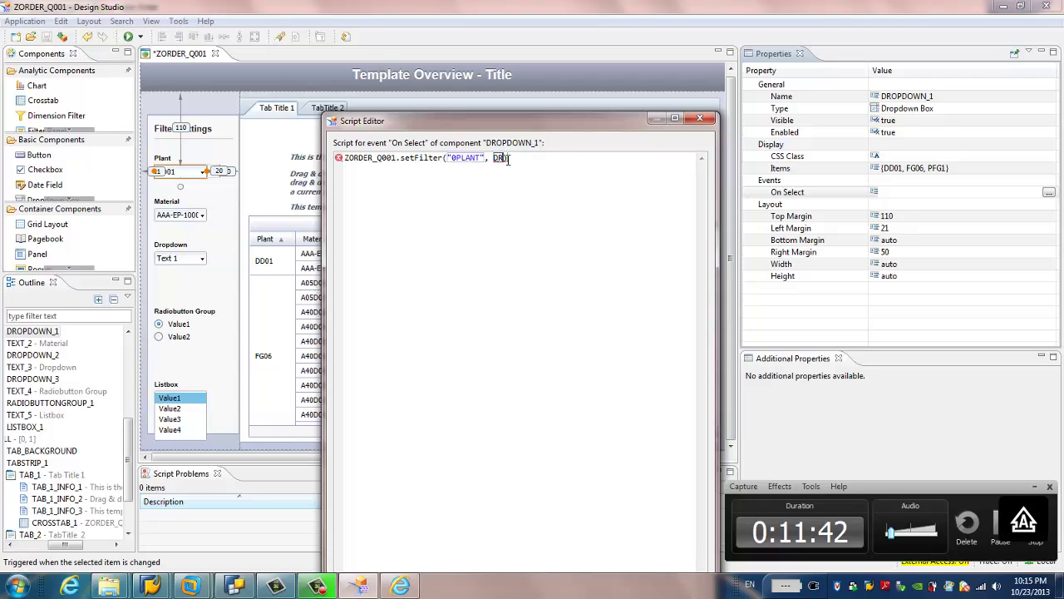
pyautogui.write('OPDOWN_1.G')
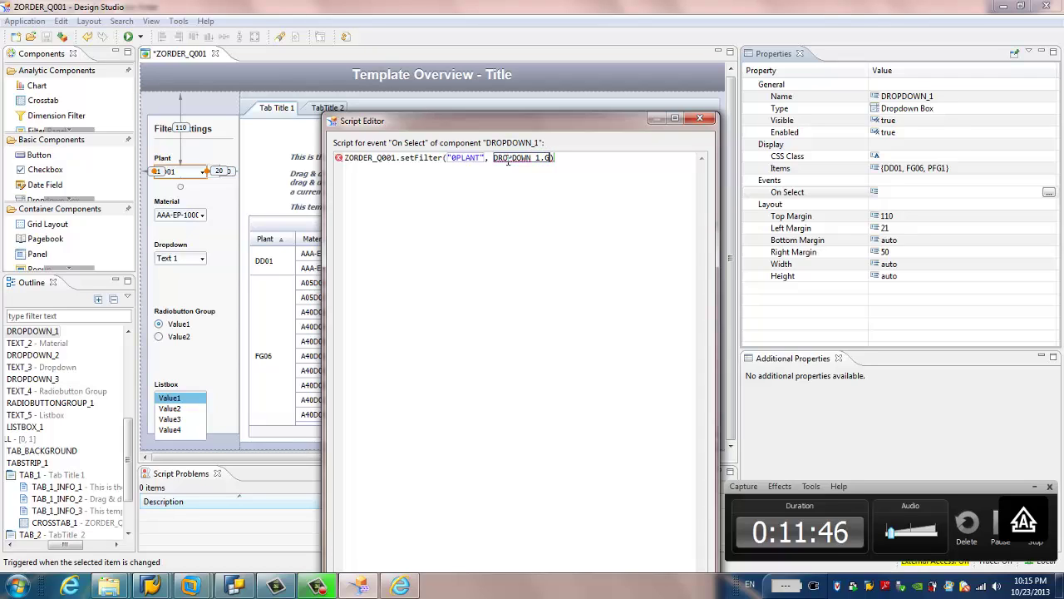
pyautogui.write('ET')
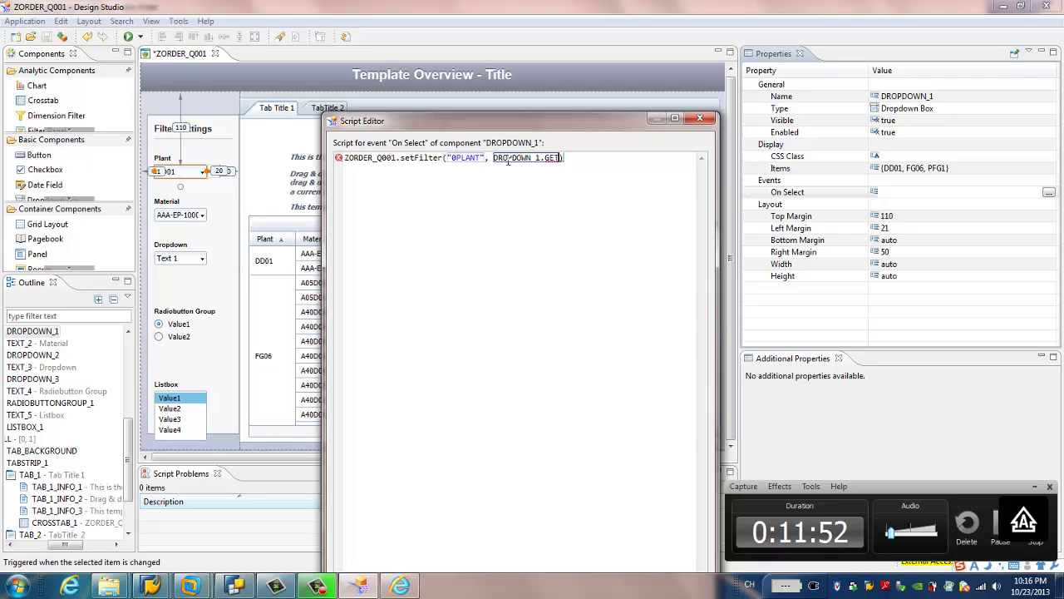
pyautogui.hotkey('alt', 'shift')
pyautogui.press('BackSpace')
pyautogui.press('BackSpace')
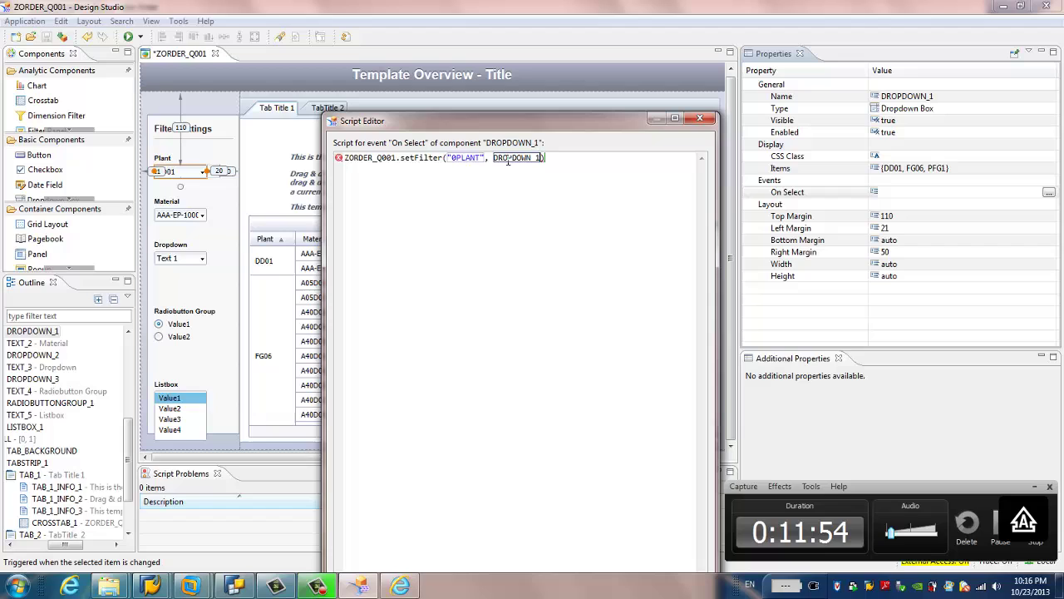
pyautogui.write('.')
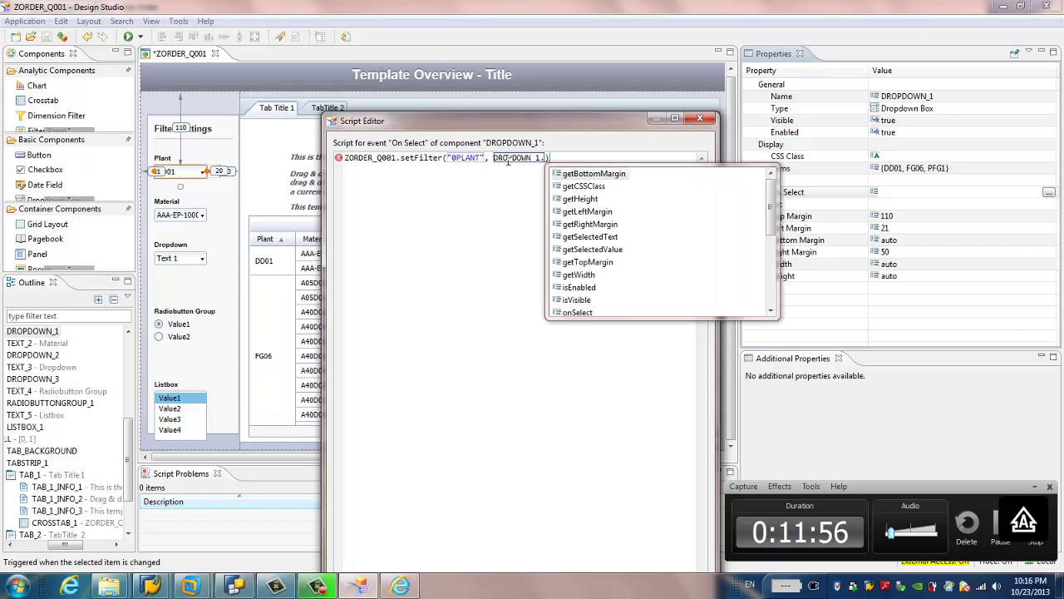
pyautogui.write('GE')
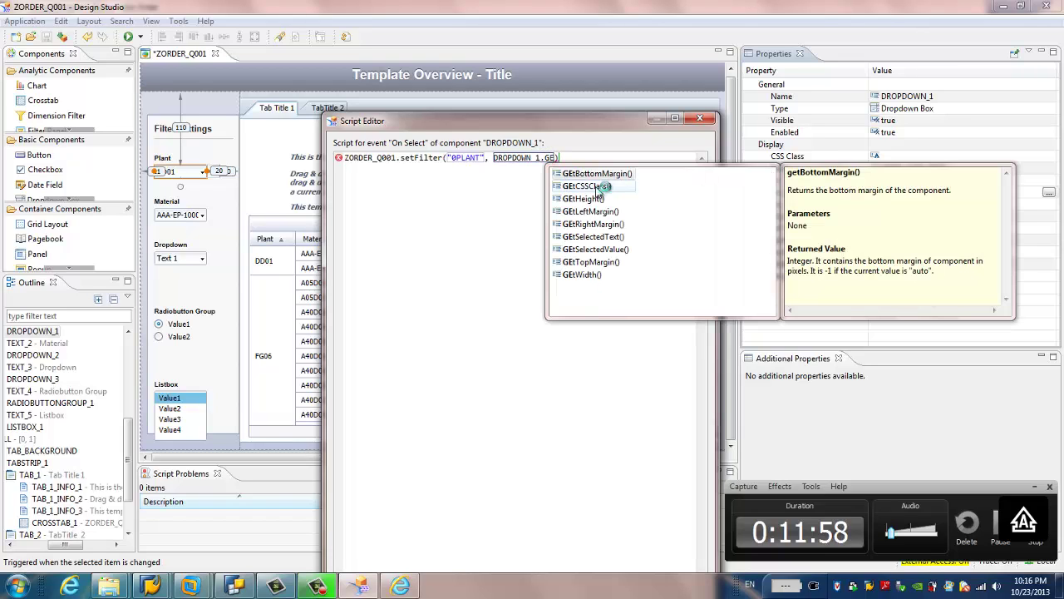
pyautogui.click(621, 252)
pyautogui.doubleClick(622, 252)
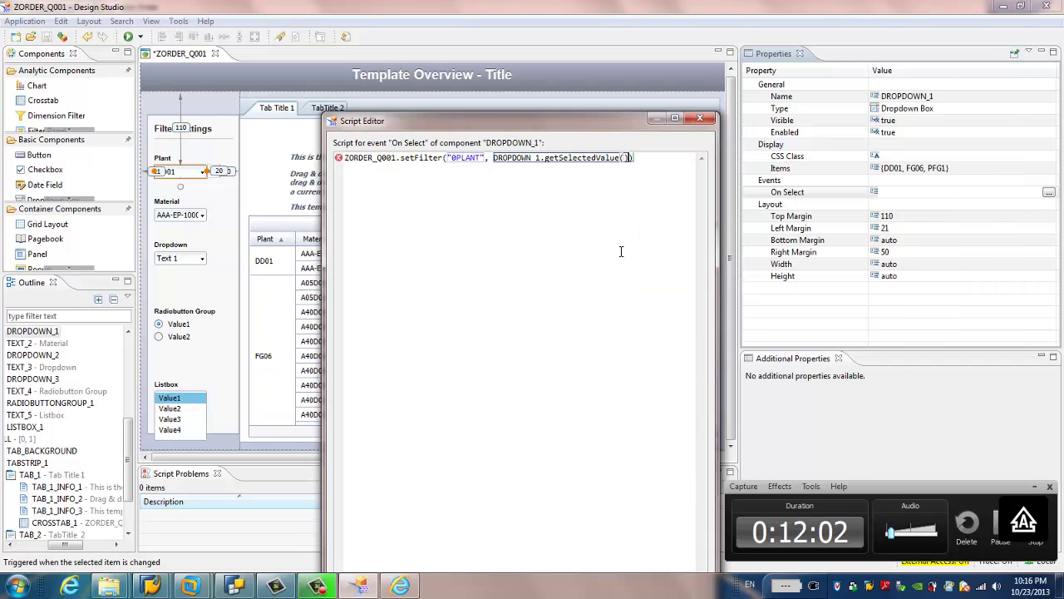
pyautogui.press('End')
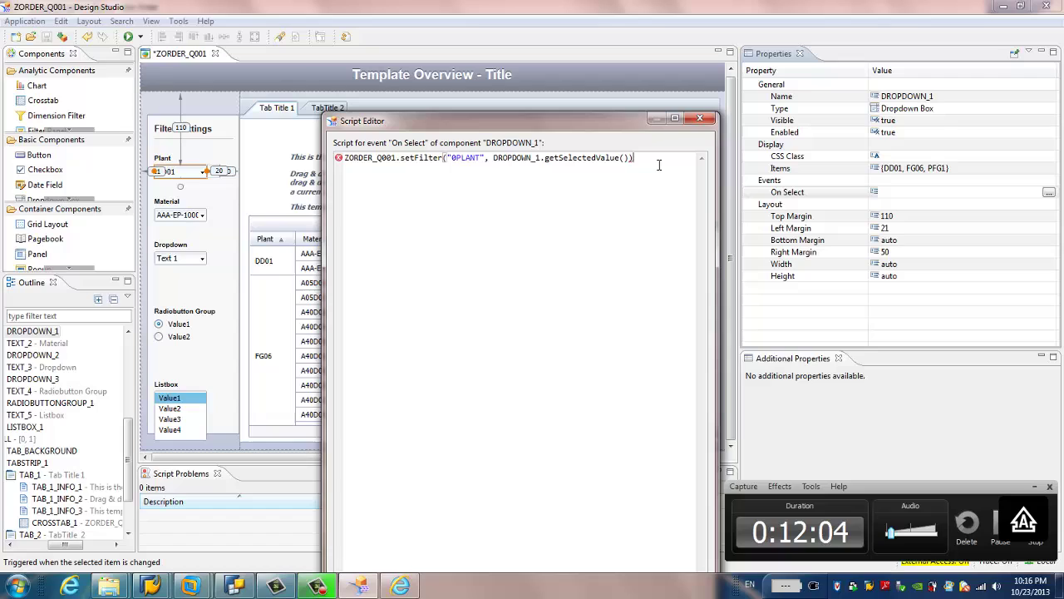
pyautogui.write(';')
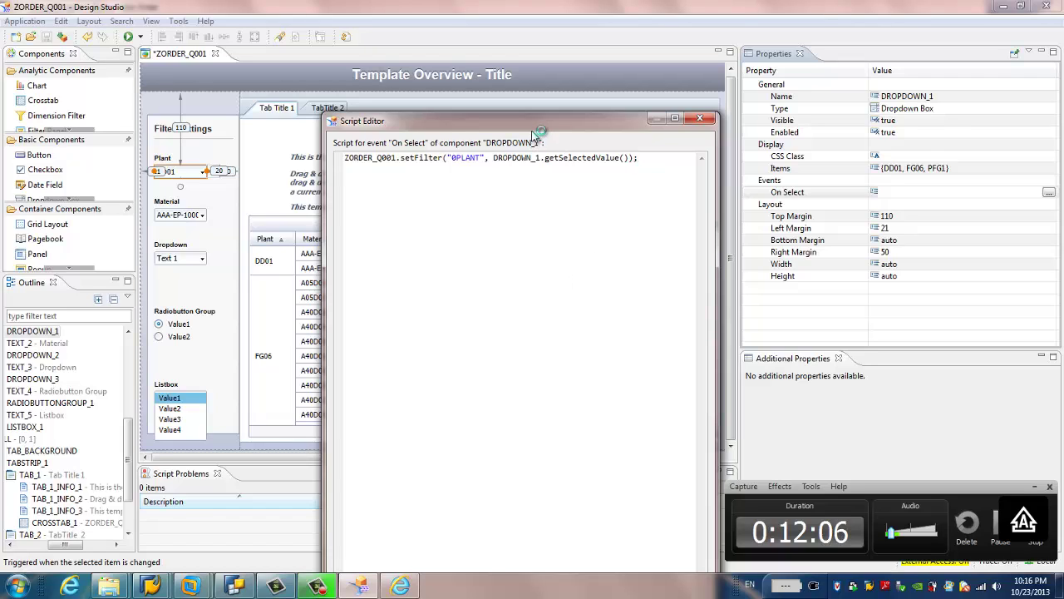
pyautogui.moveTo(638, 158); pyautogui.dragTo(344, 158)
pyautogui.hotkey('ctrl', 'c')
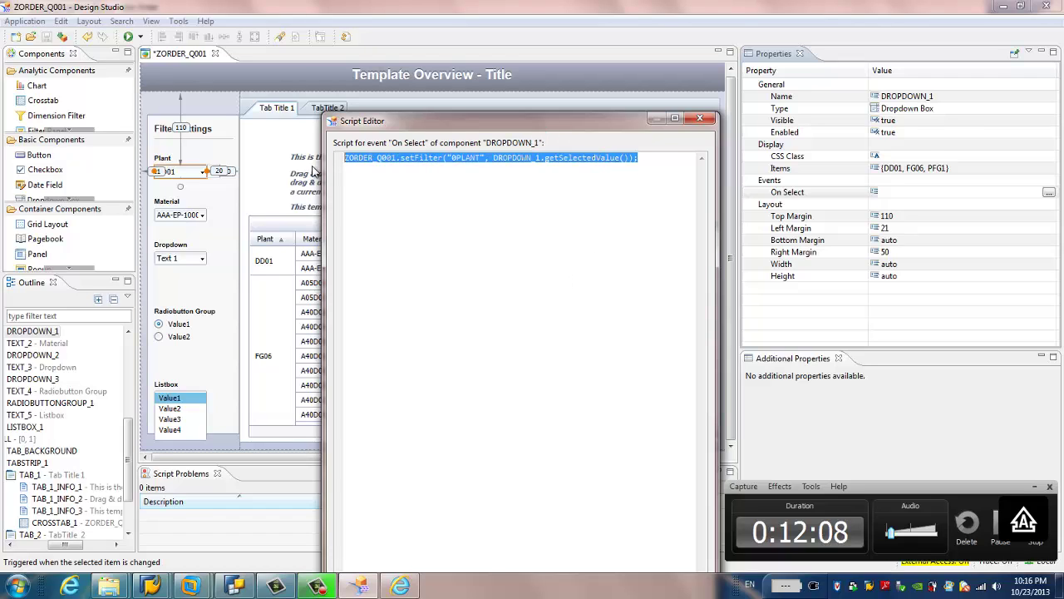
pyautogui.moveTo(439, 120); pyautogui.dragTo(433, 71)
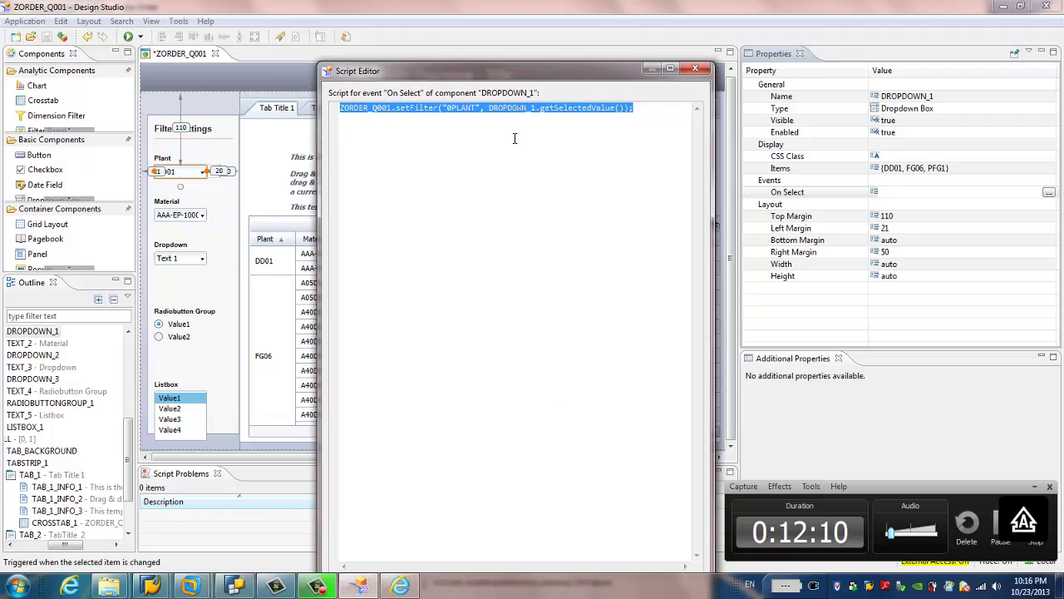
pyautogui.moveTo(533, 71); pyautogui.dragTo(473, 8)
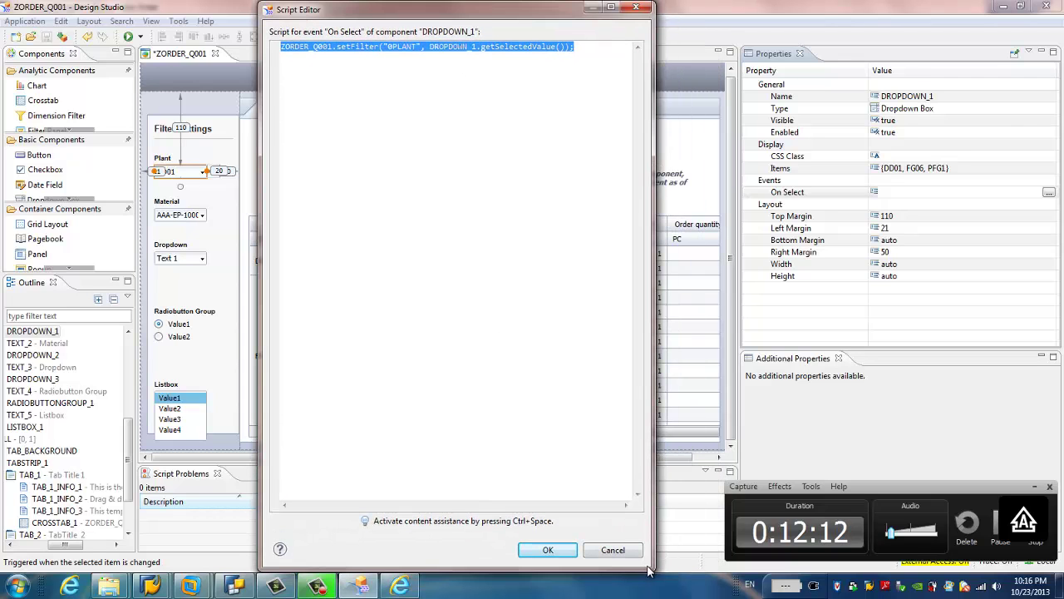
pyautogui.moveTo(649, 571); pyautogui.dragTo(606, 403)
pyautogui.click(449, 141)
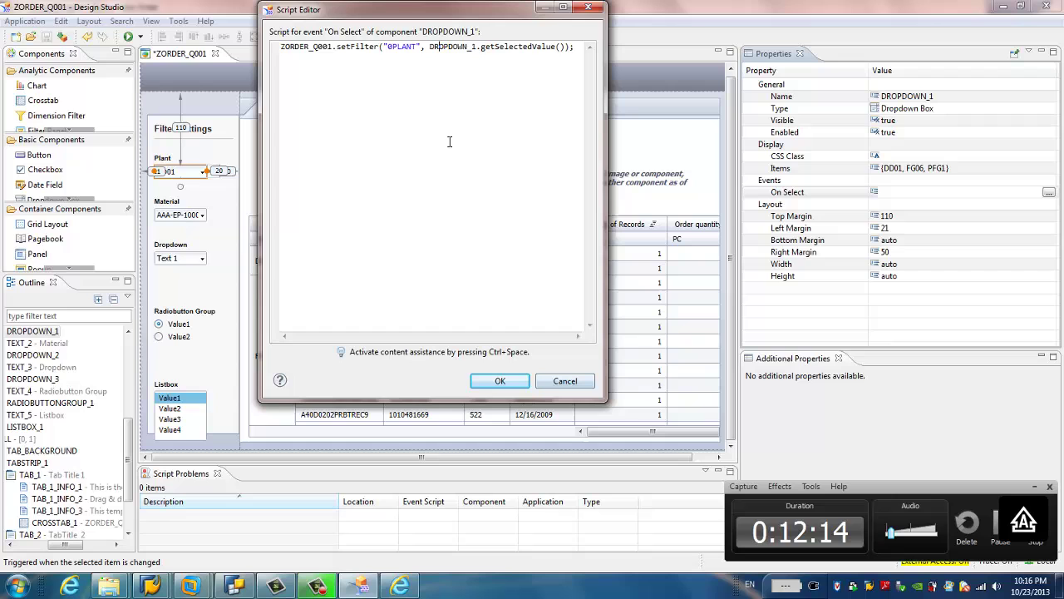
# Step: Confirm the Plant script, then paste it into the Material dropdown's On Select, changing PLANT to MATERIAL
pyautogui.click(499, 381)
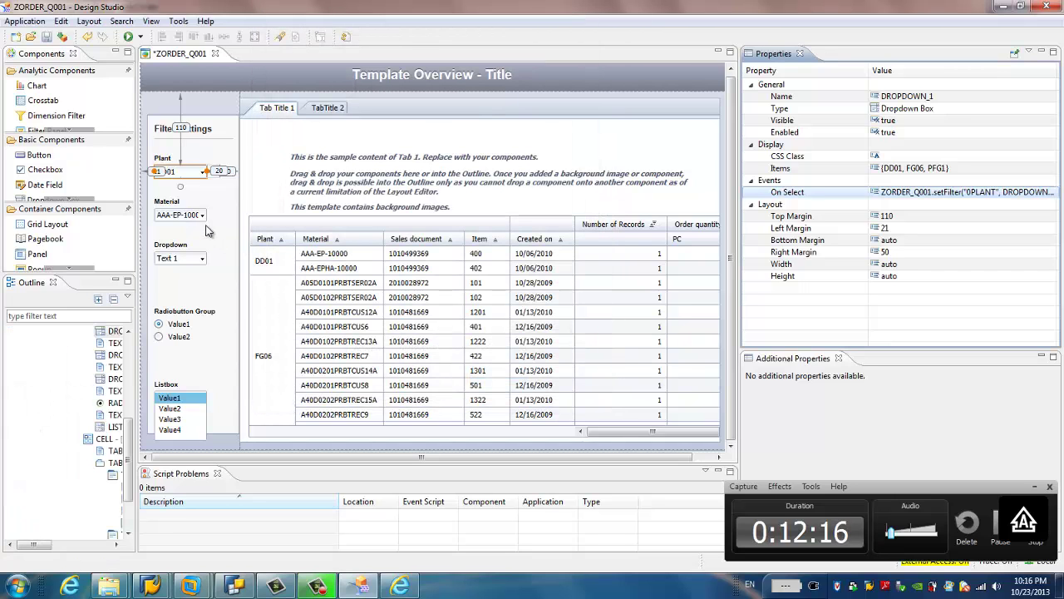
pyautogui.click(189, 213)
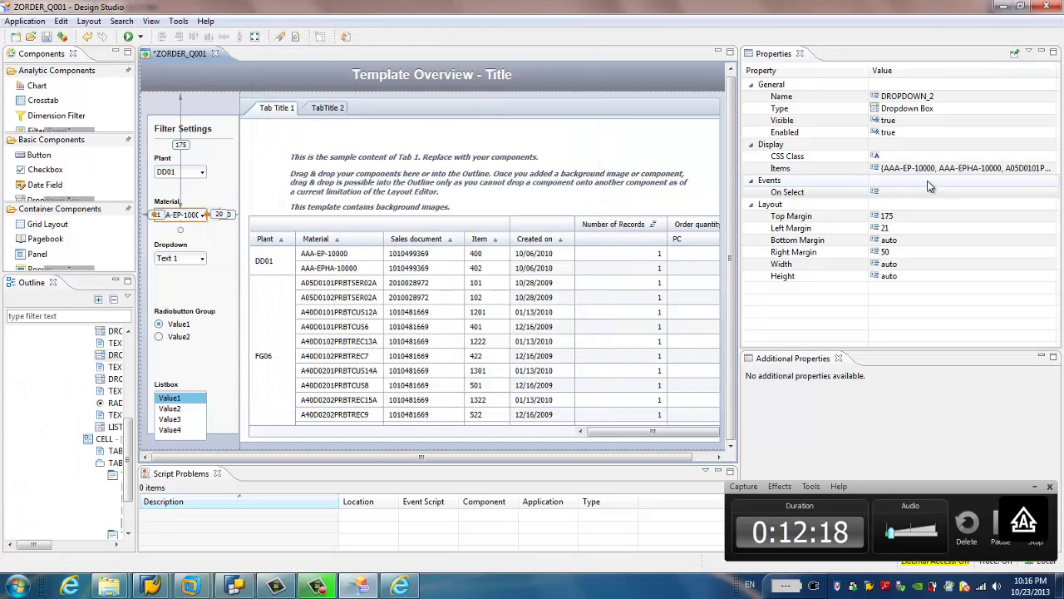
pyautogui.click(879, 193)
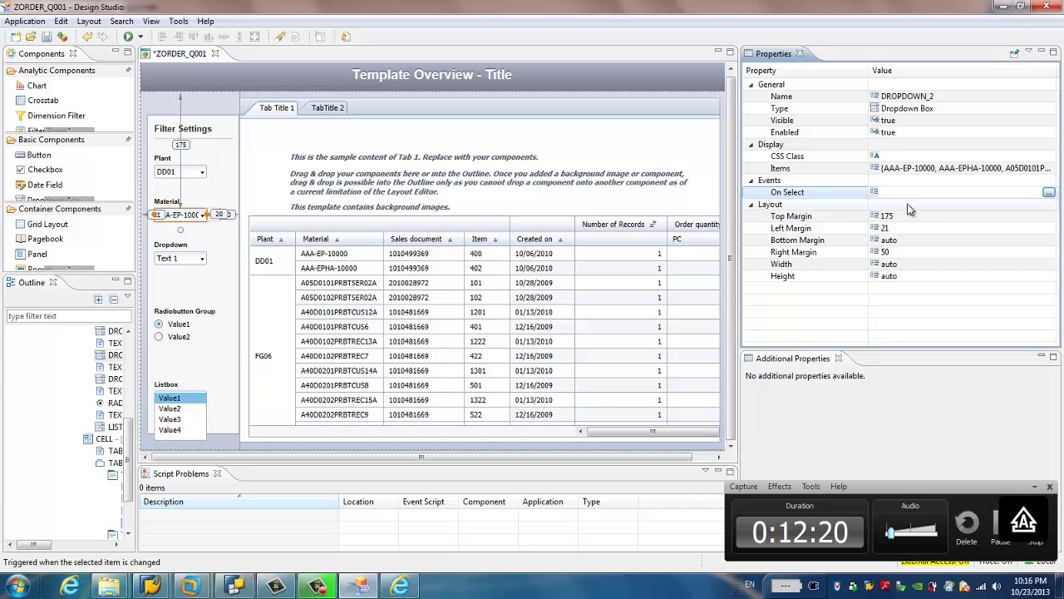
pyautogui.click(1049, 193)
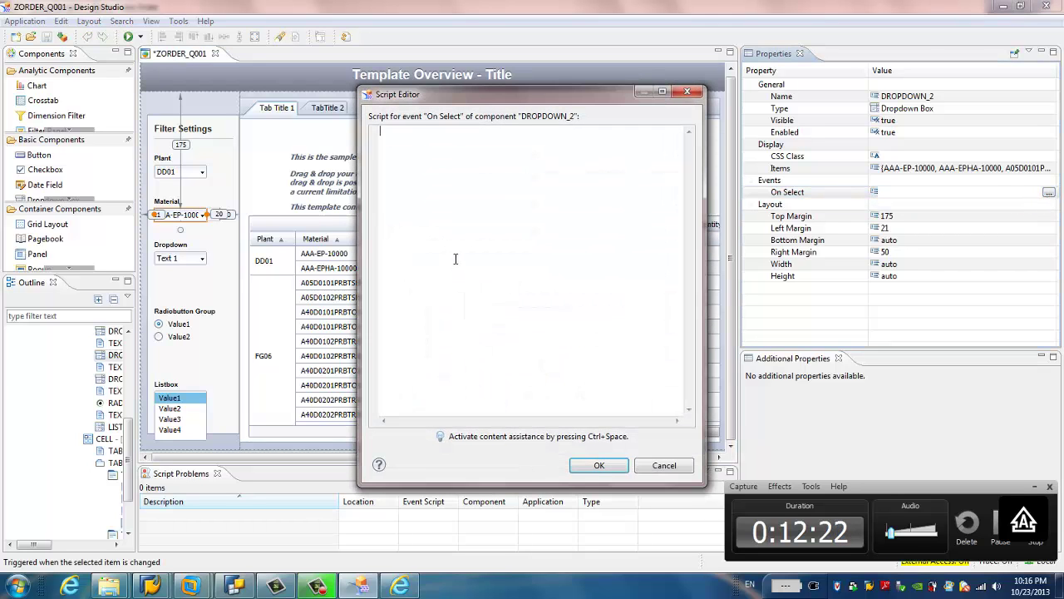
pyautogui.hotkey('ctrl', 'v')
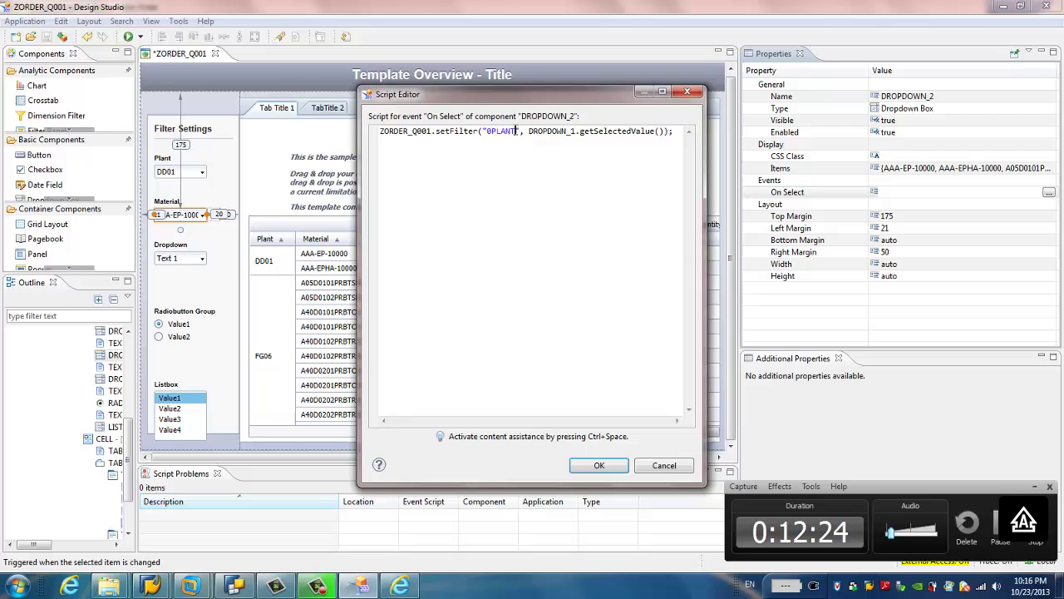
pyautogui.press('BackSpace')
pyautogui.press('BackSpace')
pyautogui.press('BackSpace')
pyautogui.press('BackSpace')
pyautogui.press('BackSpace')
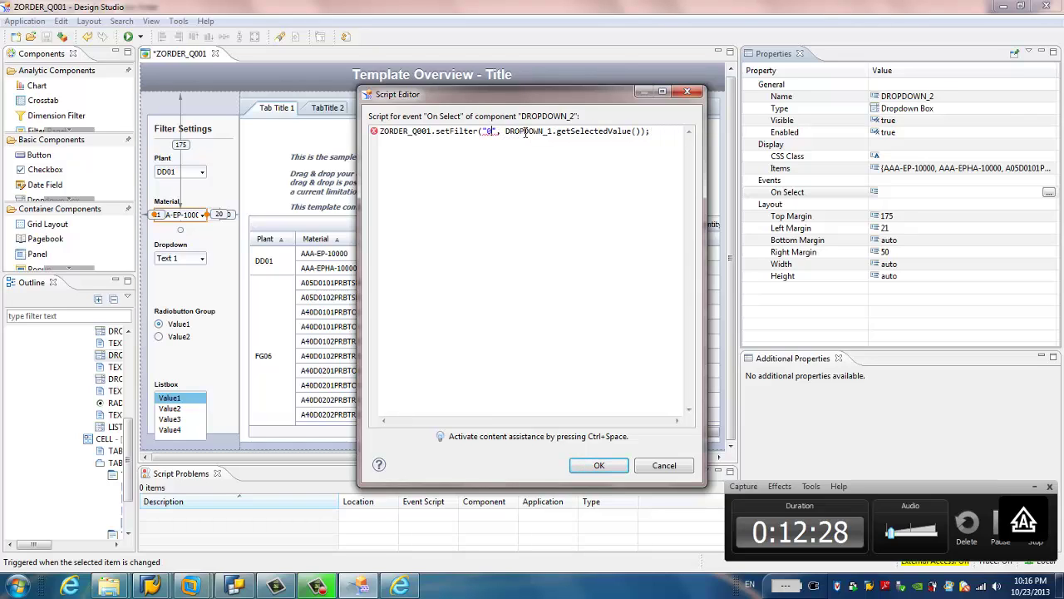
pyautogui.write('MATE')
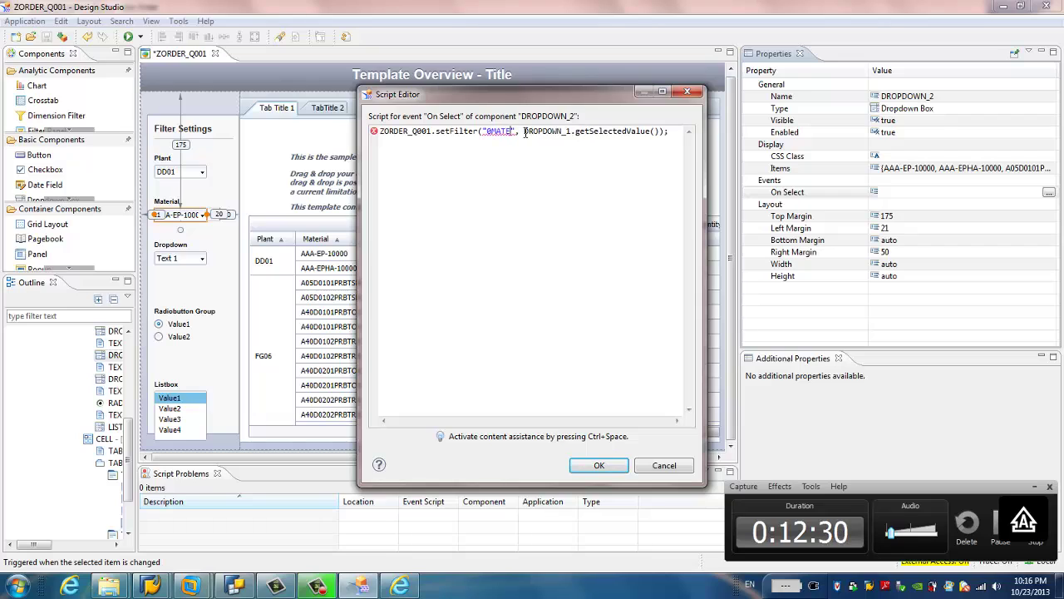
pyautogui.write('RIAL')
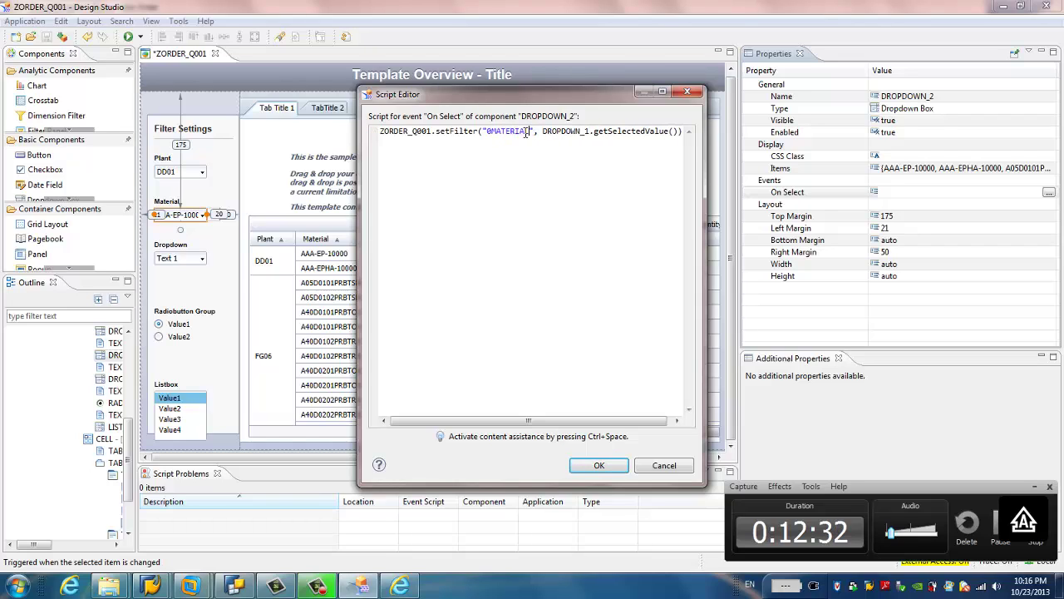
# Step: Insert 0MATERIAL via Ctrl+Space suggestions, delete the duplicate bracket, and confirm the script
pyautogui.click(482, 131)
pyautogui.hotkey('alt', 'shift')
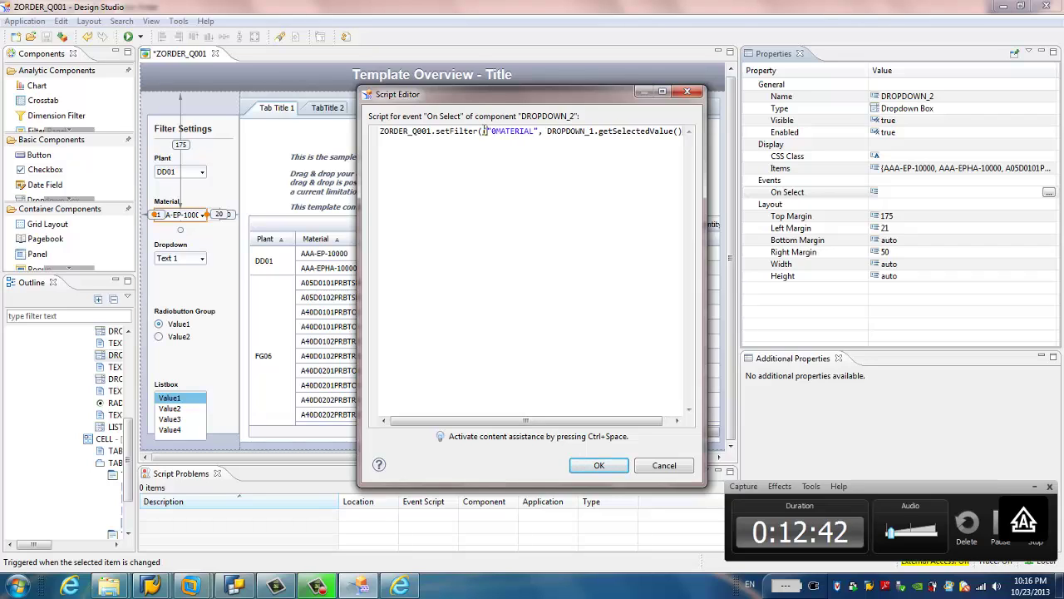
pyautogui.hotkey('ctrl', 'space')
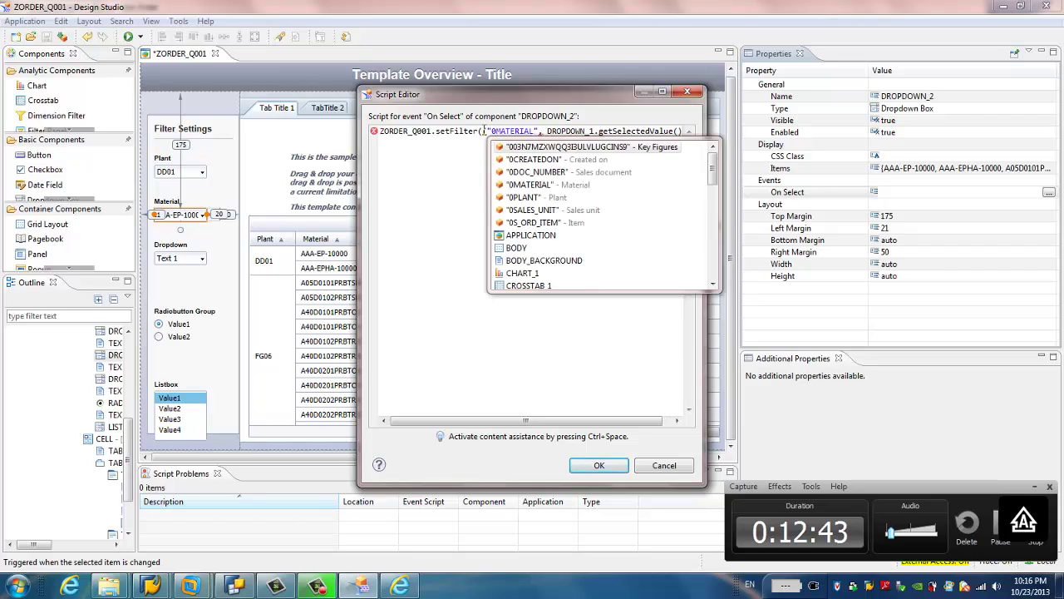
pyautogui.doubleClick(536, 185)
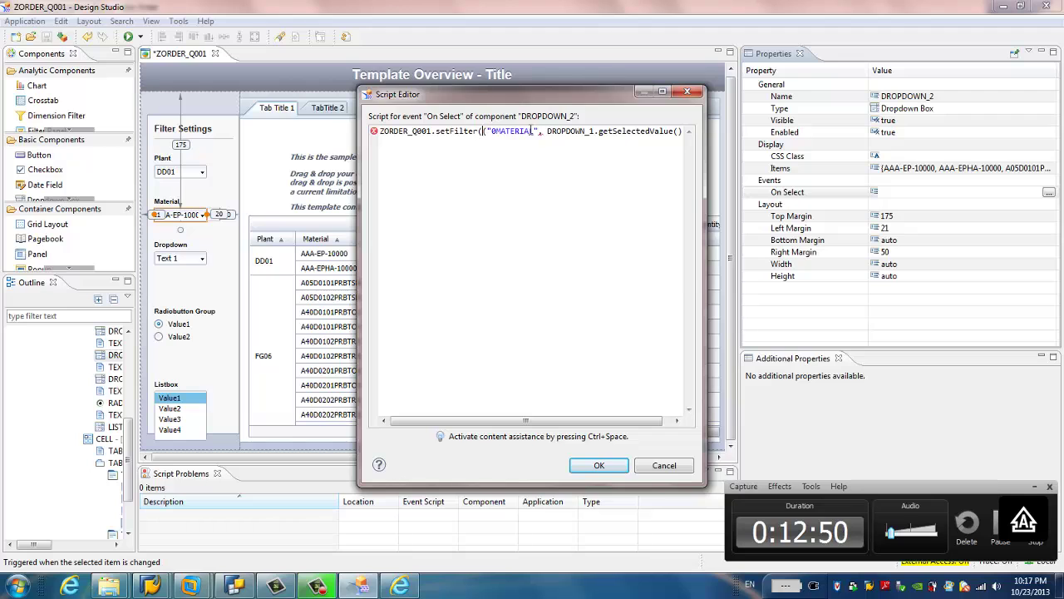
pyautogui.press('BackSpace')
pyautogui.click(602, 465)
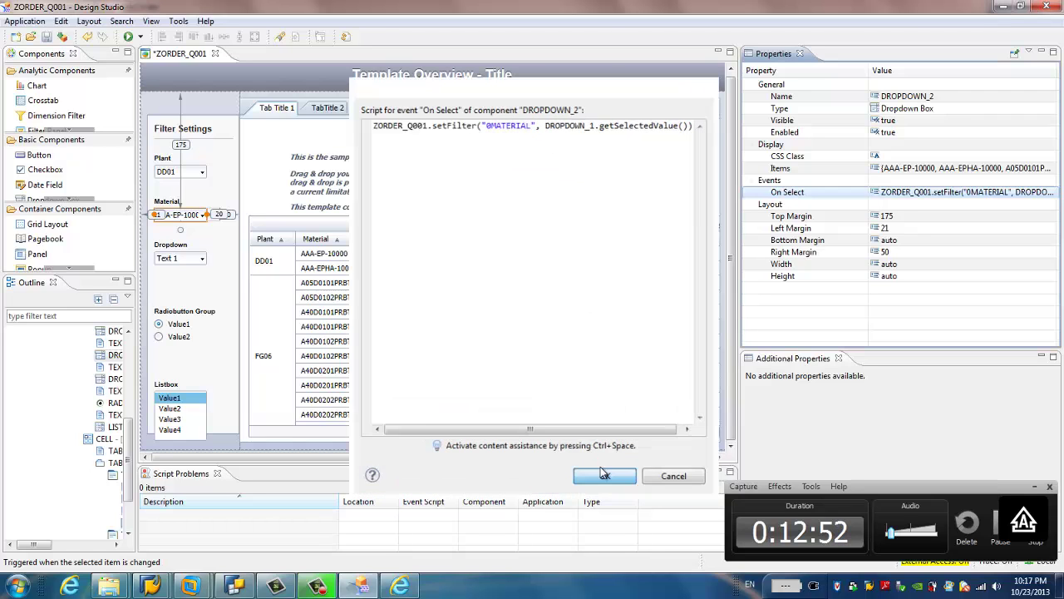
# Step: Save the application and filter the running app's crosstab to plant FG06
pyautogui.click(46, 37)
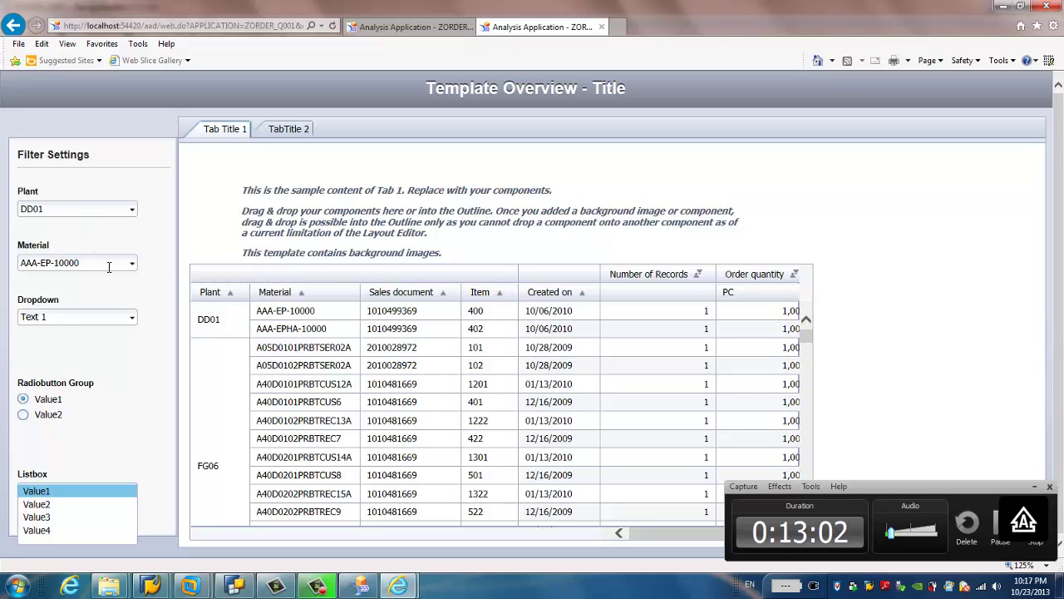
pyautogui.click(131, 210)
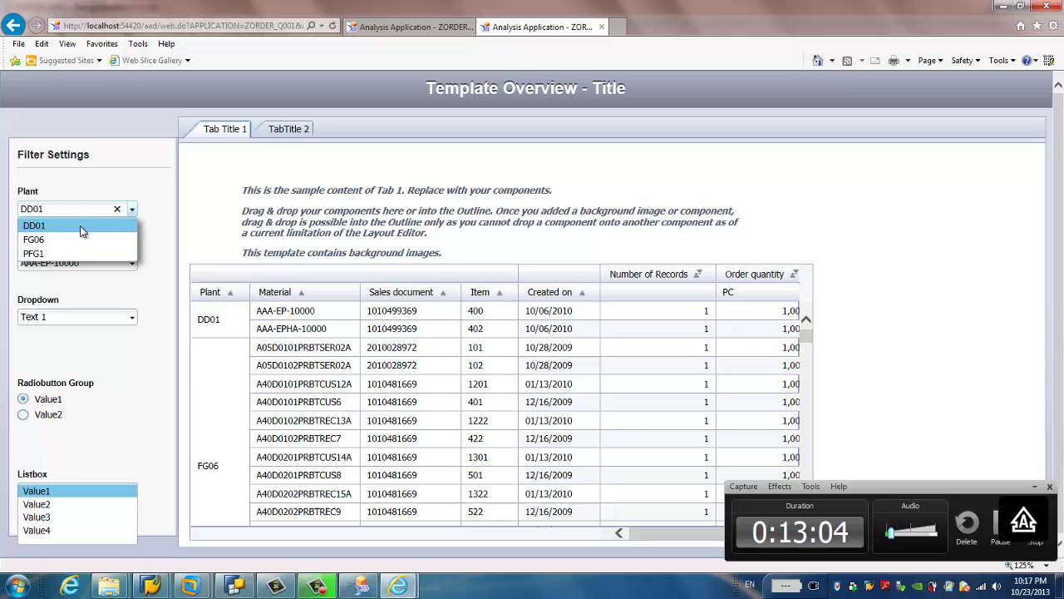
pyautogui.click(37, 243)
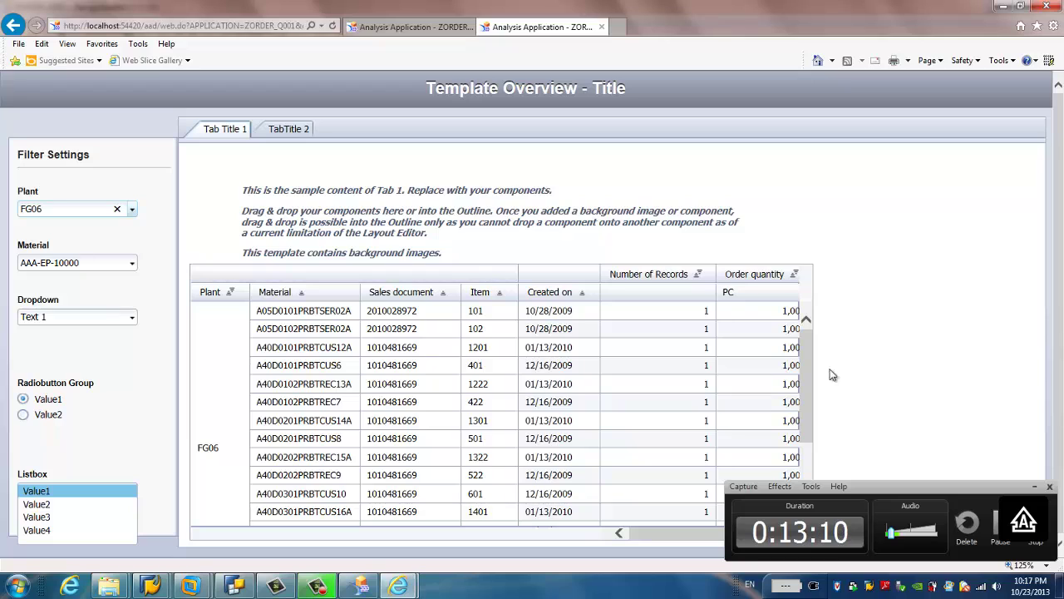
pyautogui.moveTo(805, 363); pyautogui.dragTo(805, 415)
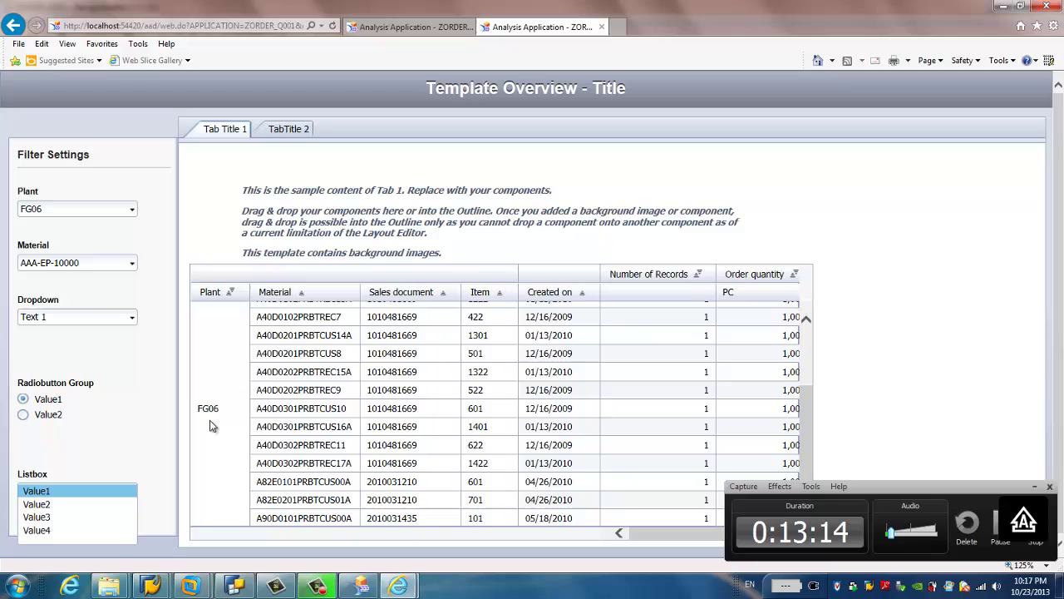
# Step: Switch the Plant filter to PFG1, then to DD01, checking the crosstab
pyautogui.click(131, 209)
pyautogui.click(35, 255)
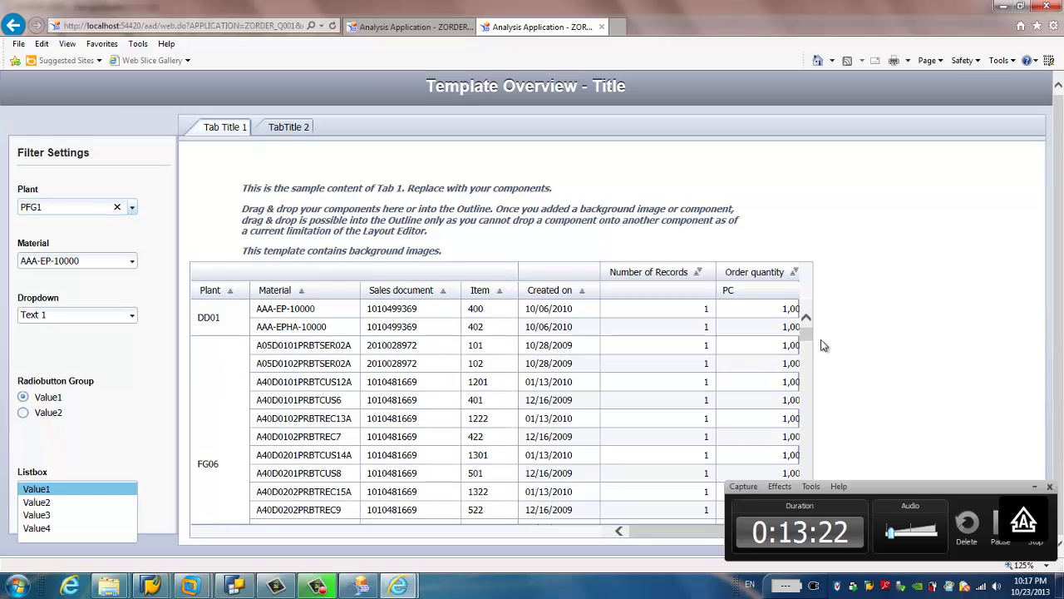
pyautogui.moveTo(807, 337); pyautogui.dragTo(809, 406)
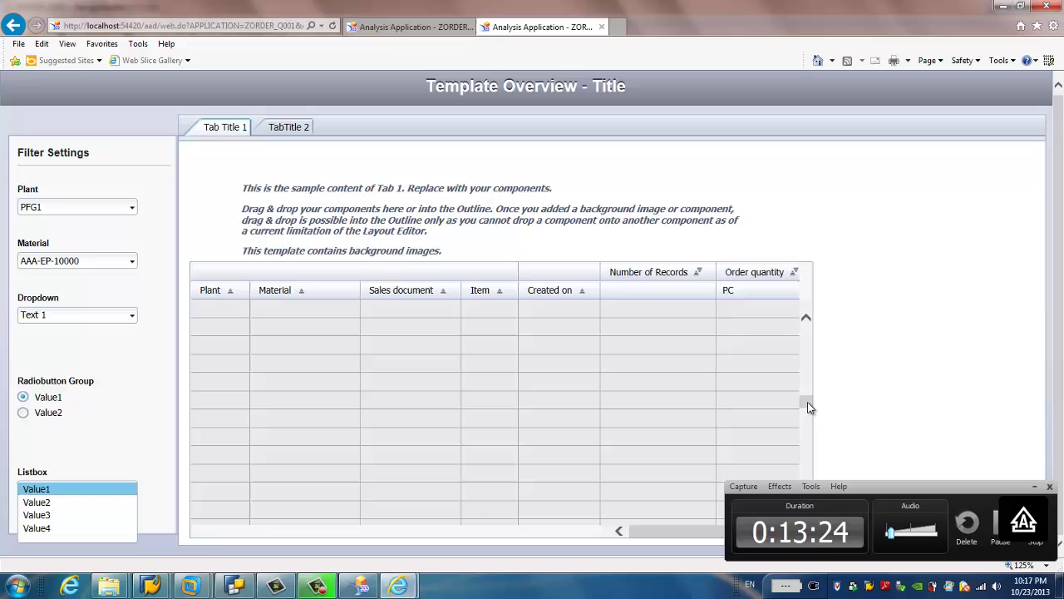
pyautogui.click(132, 207)
pyautogui.click(35, 225)
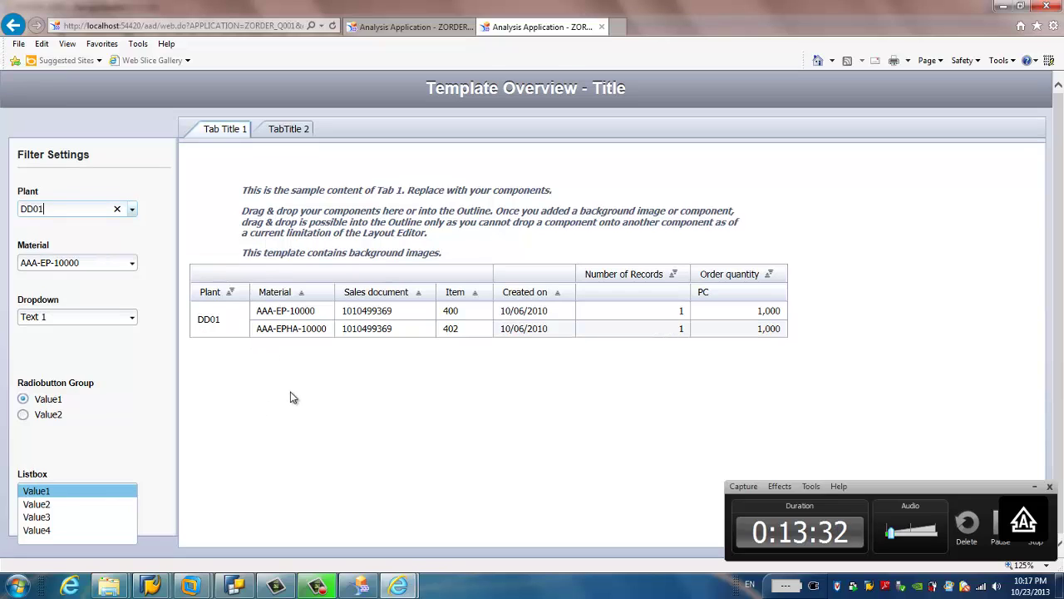
# Step: Choose FG06 and then PFG1 in the Plant dropdown, ending on PFG1
pyautogui.click(132, 209)
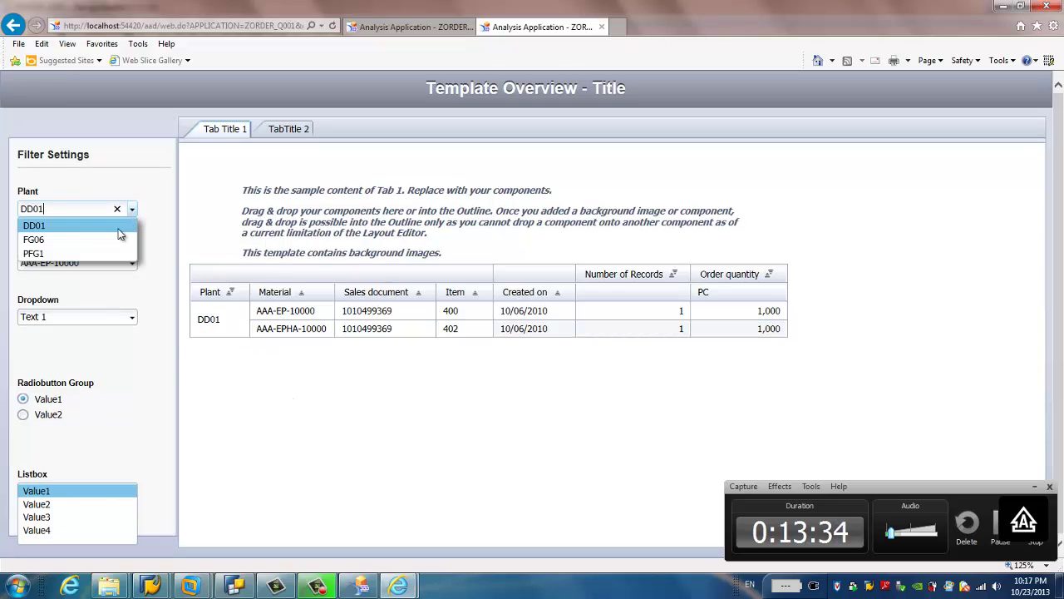
pyautogui.click(59, 243)
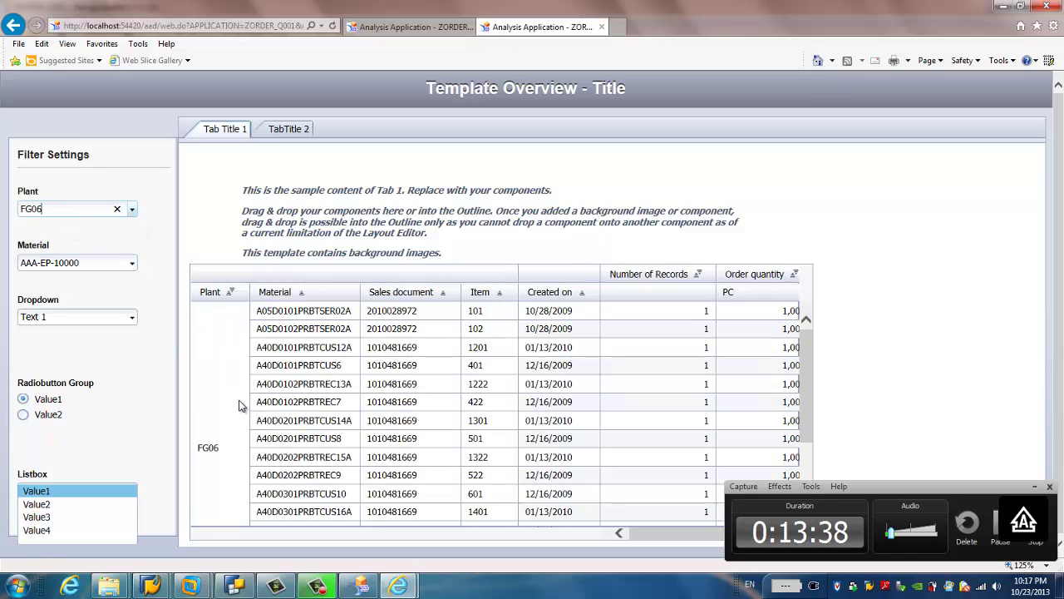
pyautogui.click(132, 210)
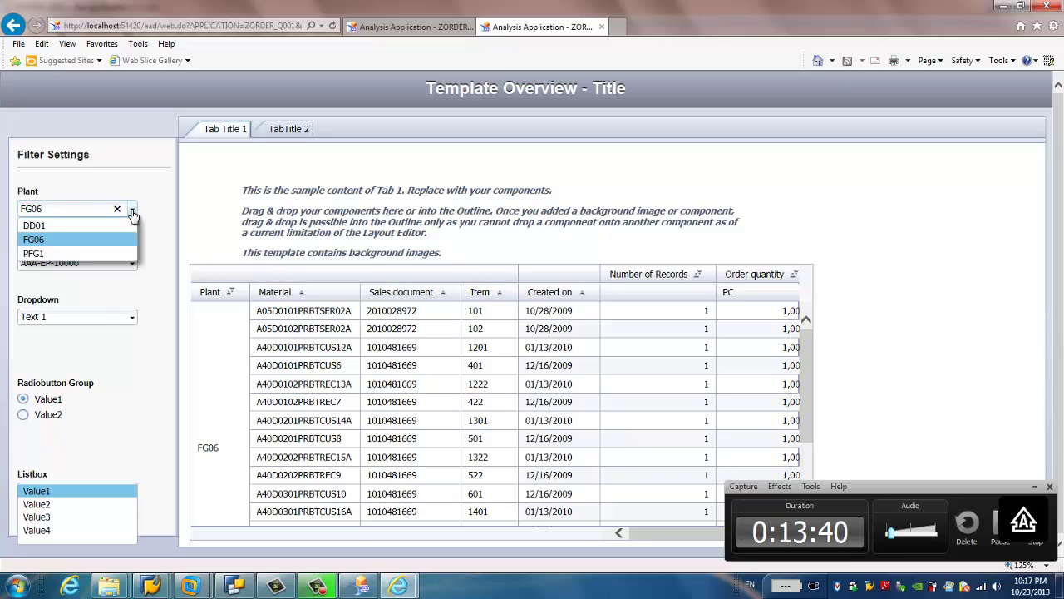
pyautogui.click(43, 257)
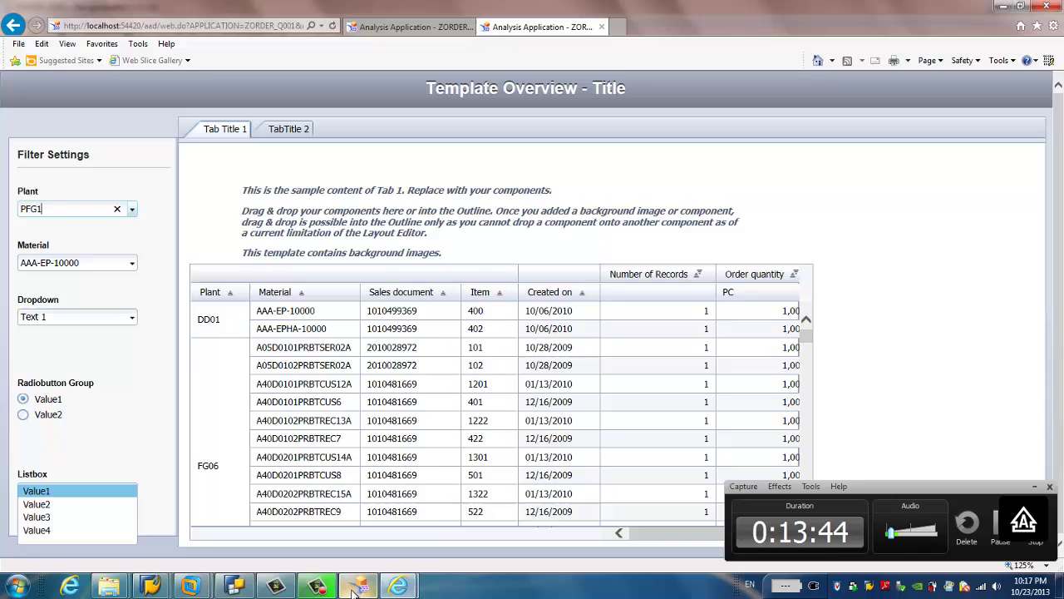
pyautogui.moveTo(354, 590)
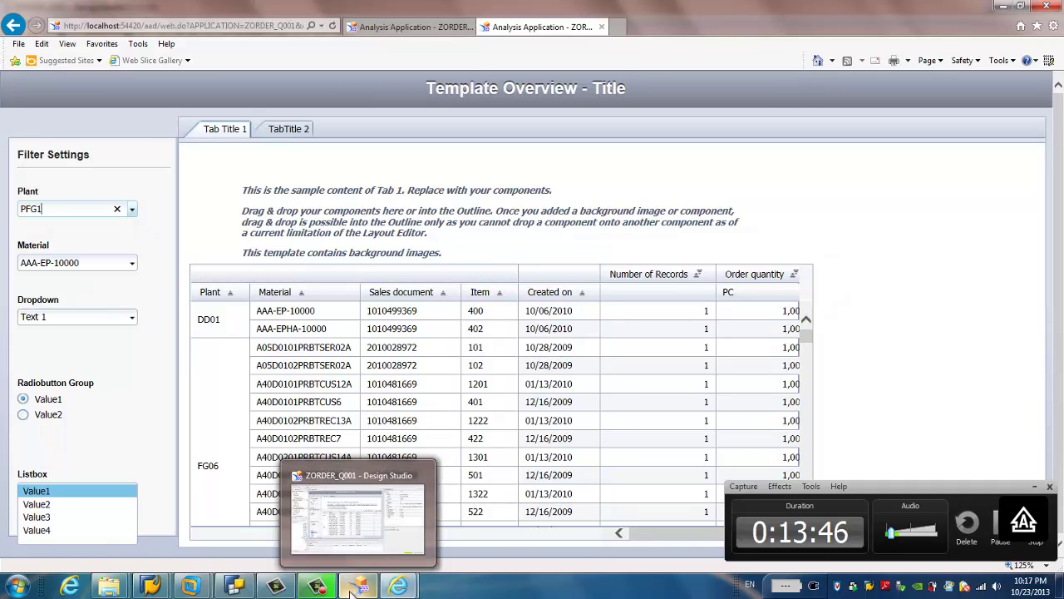
# Step: Inspect the Plant dropdown (DROPDOWN_1) item list in Design Studio, closing it unchanged
pyautogui.click(354, 588)
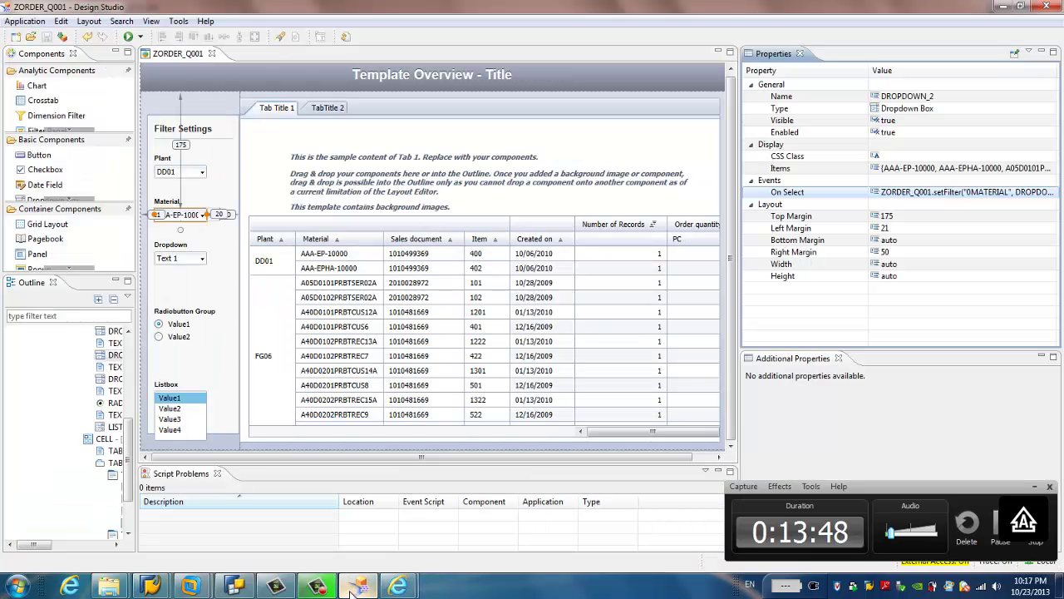
pyautogui.click(178, 171)
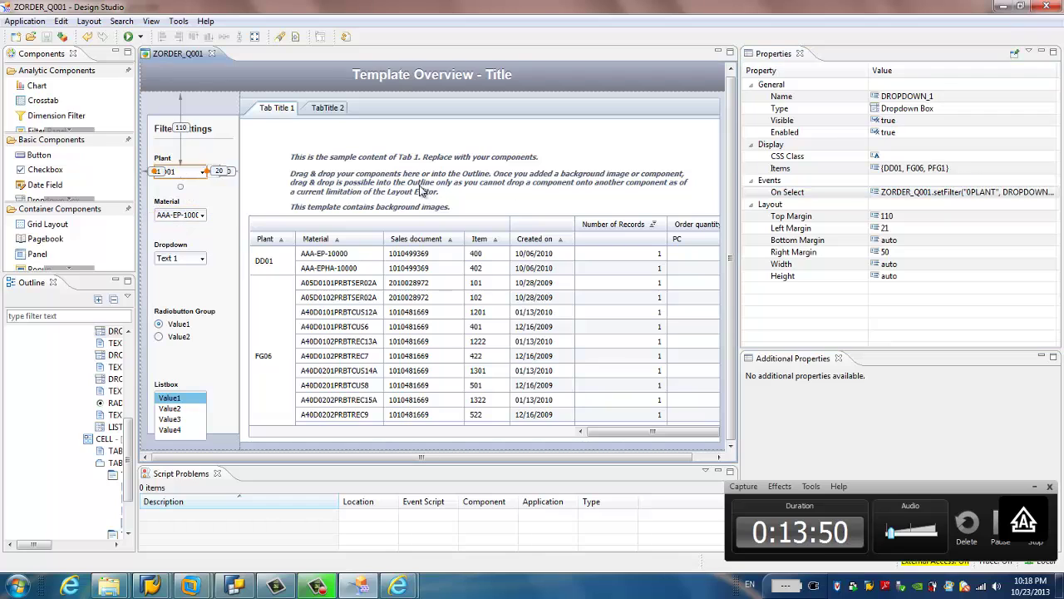
pyautogui.click(921, 170)
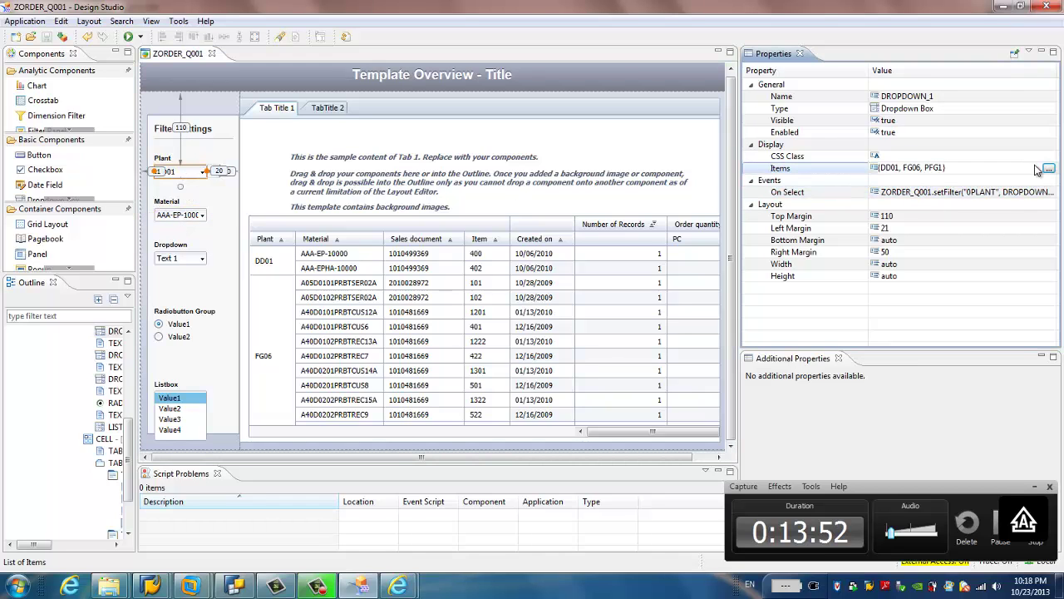
pyautogui.click(1048, 169)
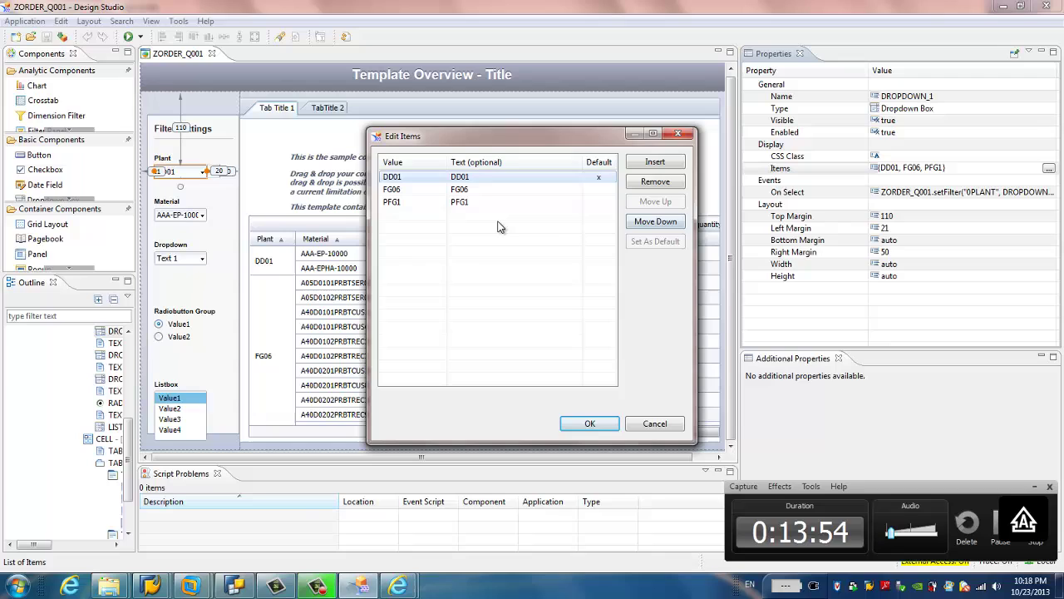
pyautogui.click(420, 207)
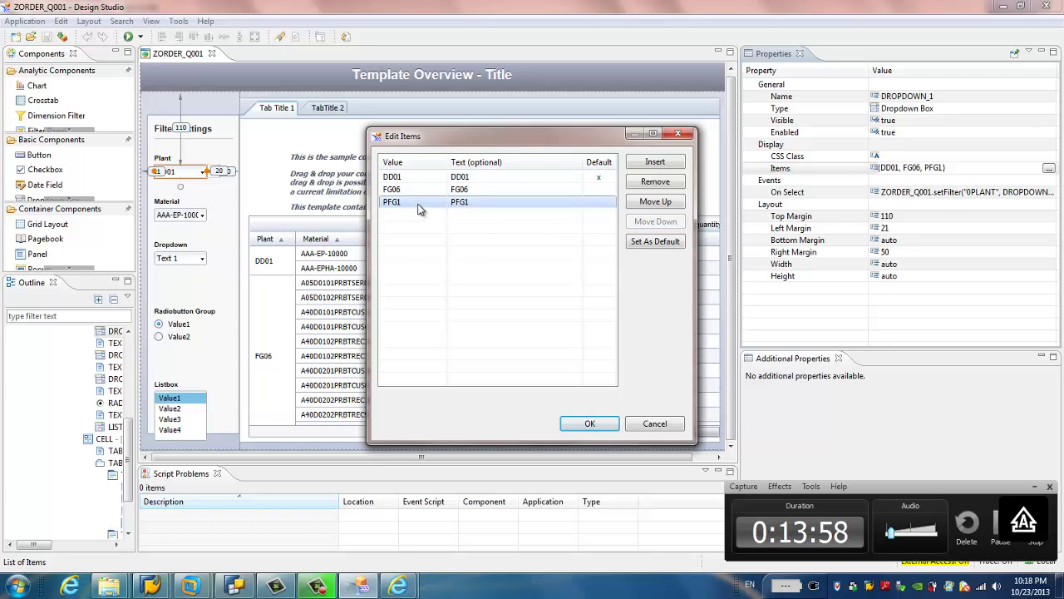
pyautogui.click(653, 424)
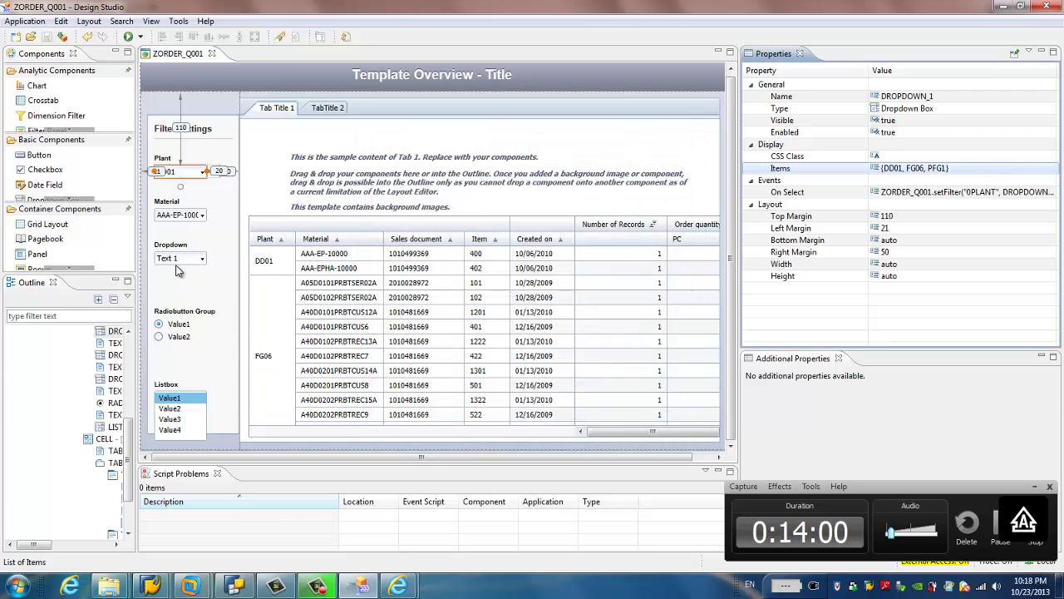
# Step: Remove the PFG1 item, insert a new row and start typing PFG1 as its value
pyautogui.click(935, 168)
pyautogui.click(1049, 168)
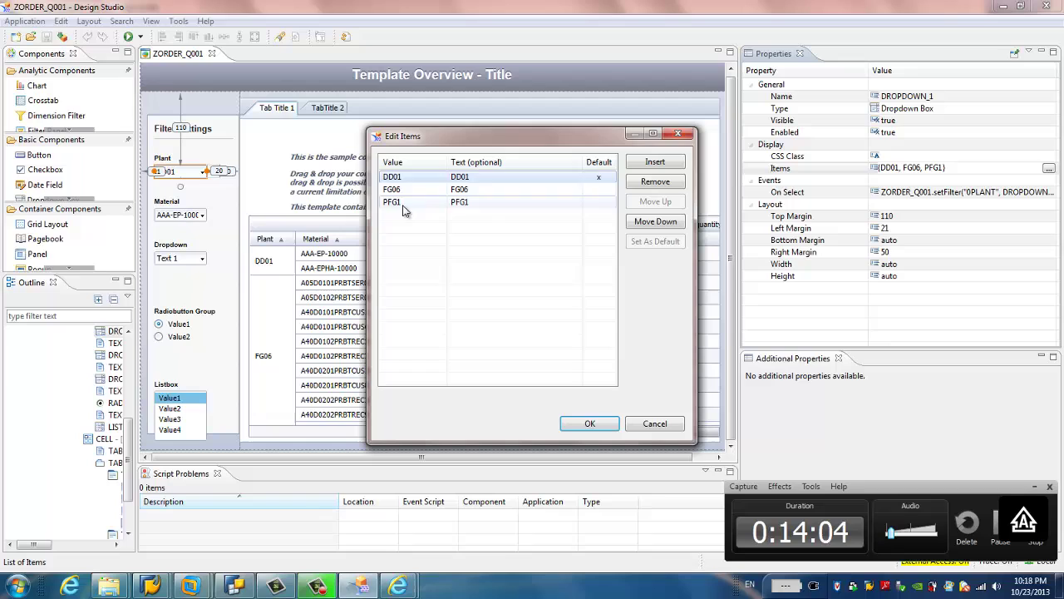
pyautogui.click(393, 202)
pyautogui.click(656, 183)
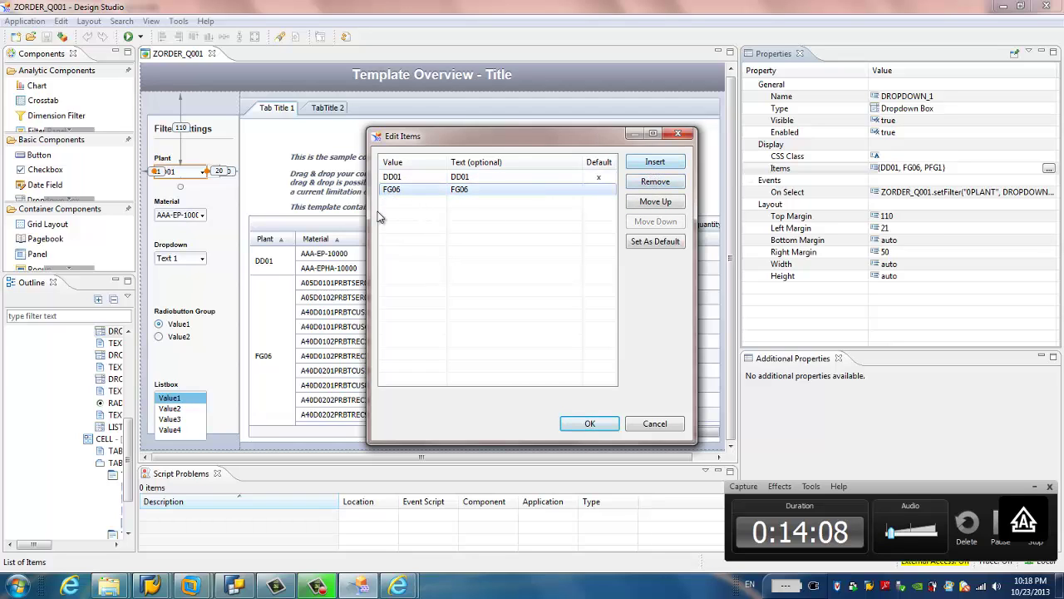
pyautogui.click(655, 162)
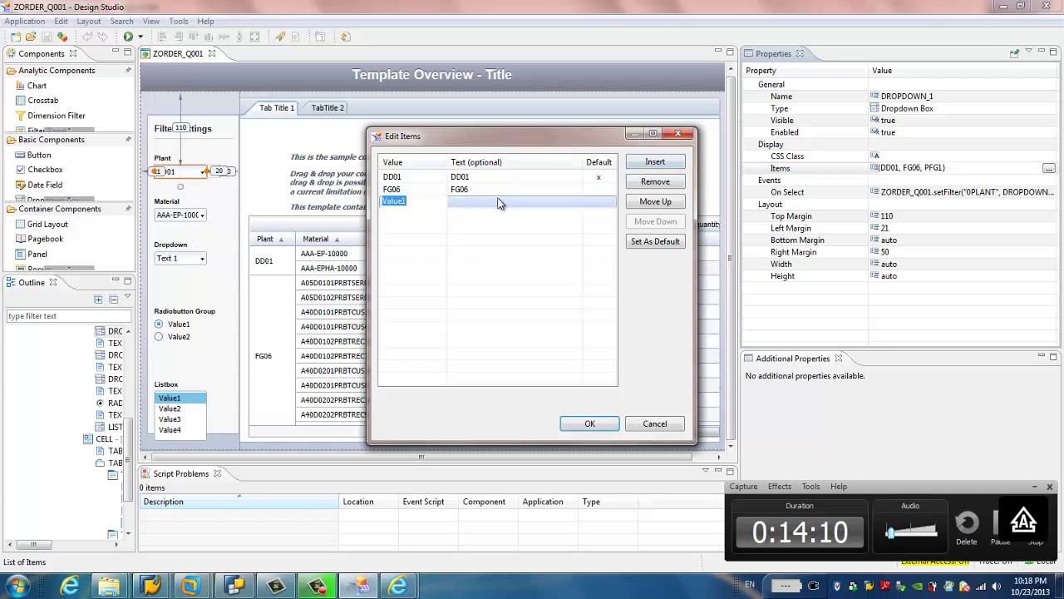
pyautogui.write('PFG1')
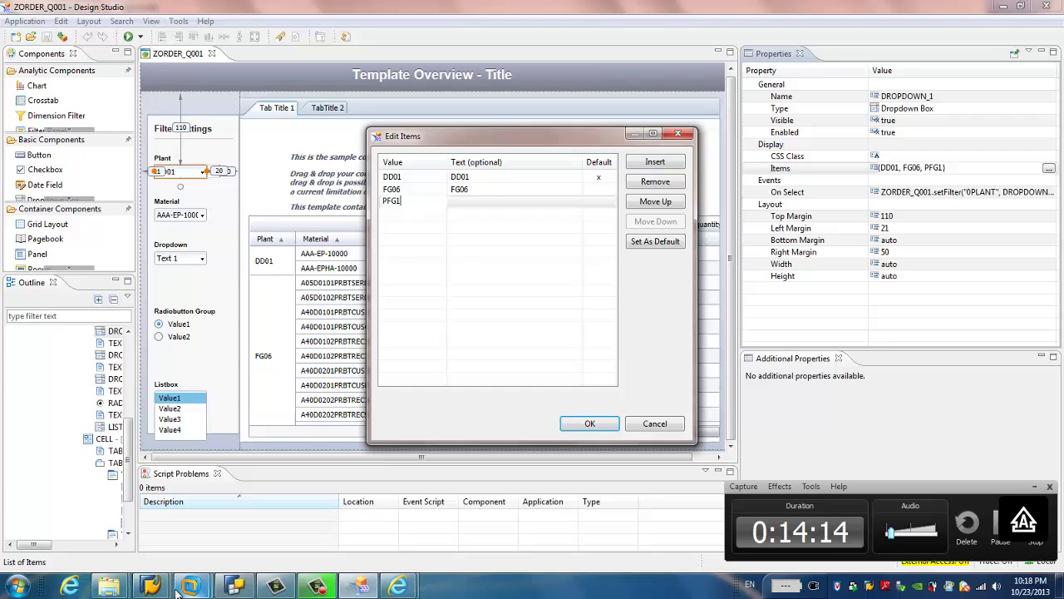
pyautogui.moveTo(152, 586)
pyautogui.click(208, 533)
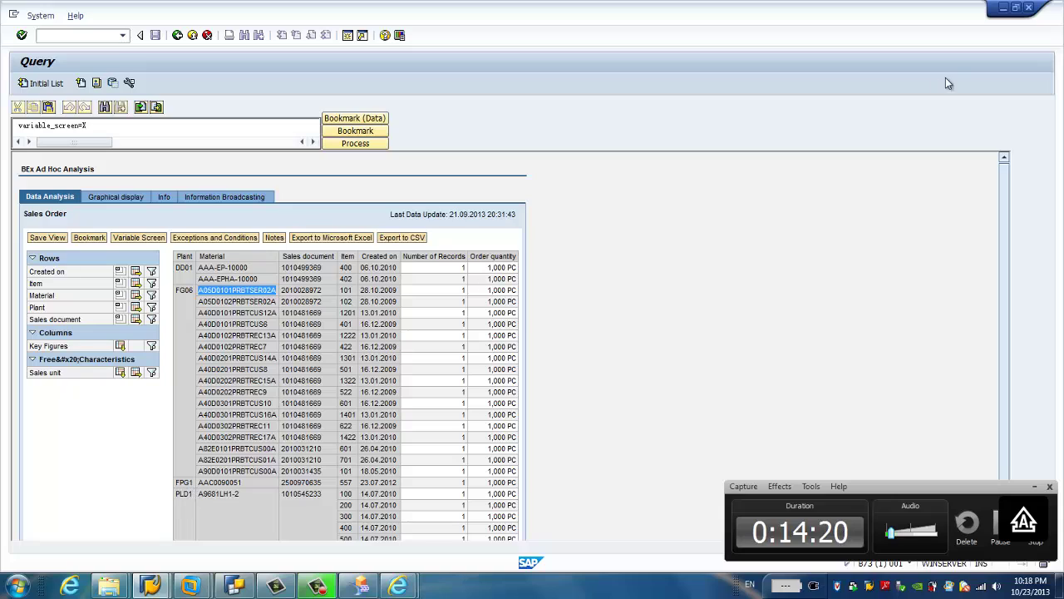
# Step: Copy FPG1 from the query results into the third item's Value and Text, then confirm
pyautogui.doubleClick(178, 486)
pyautogui.hotkey('ctrl', 'c')
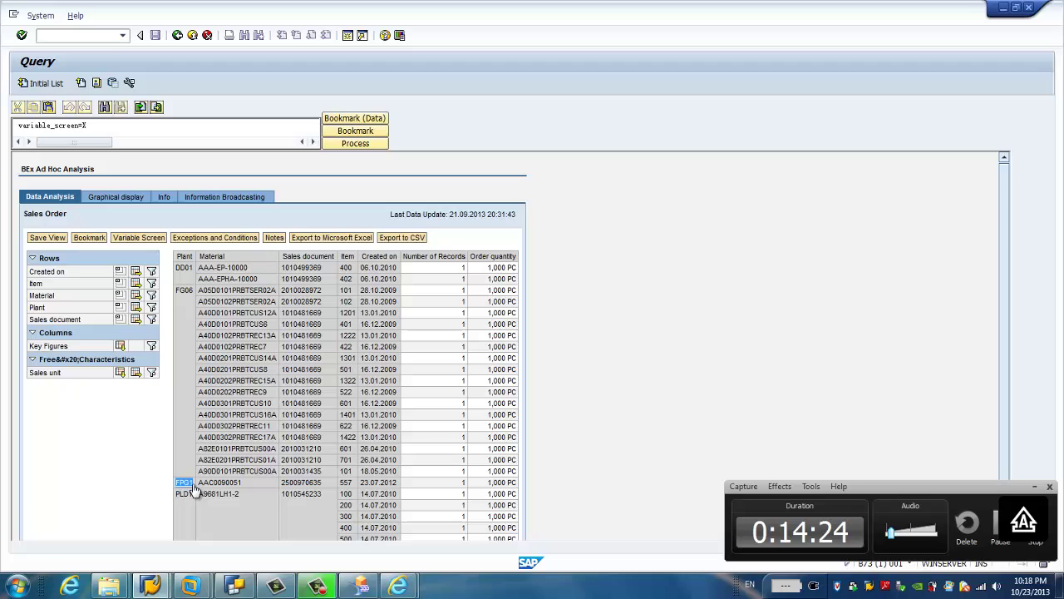
pyautogui.click(362, 586)
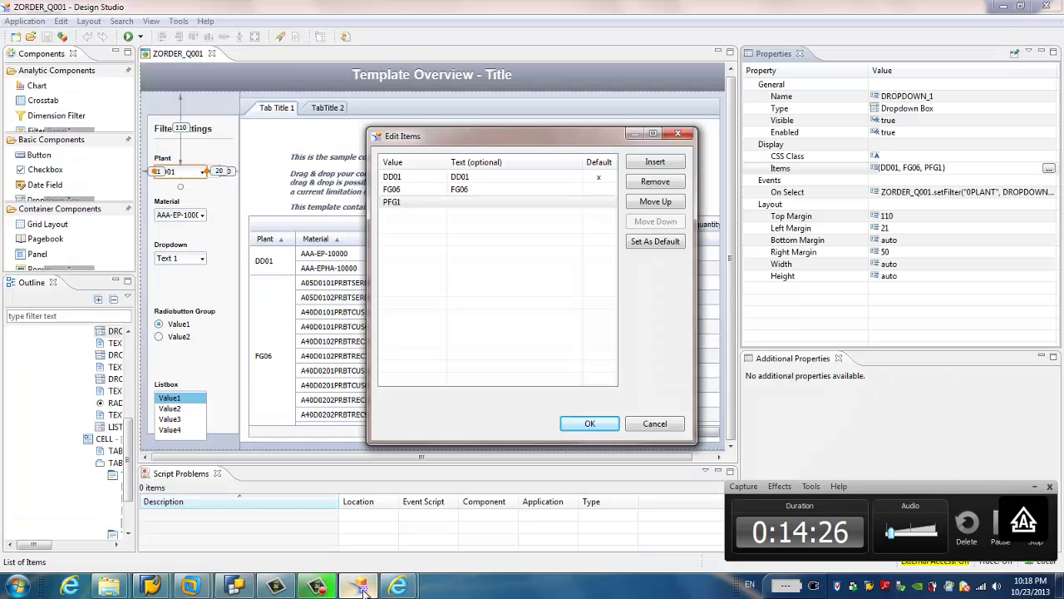
pyautogui.click(410, 203)
pyautogui.hotkey('ctrl', 'v')
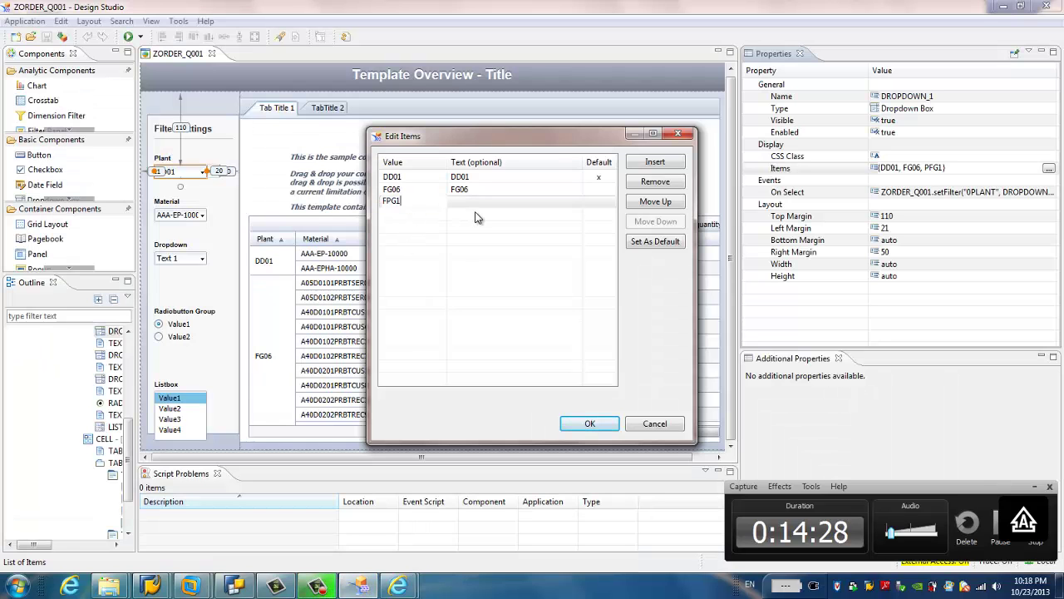
pyautogui.click(476, 204)
pyautogui.hotkey('ctrl', 'v')
pyautogui.click(590, 423)
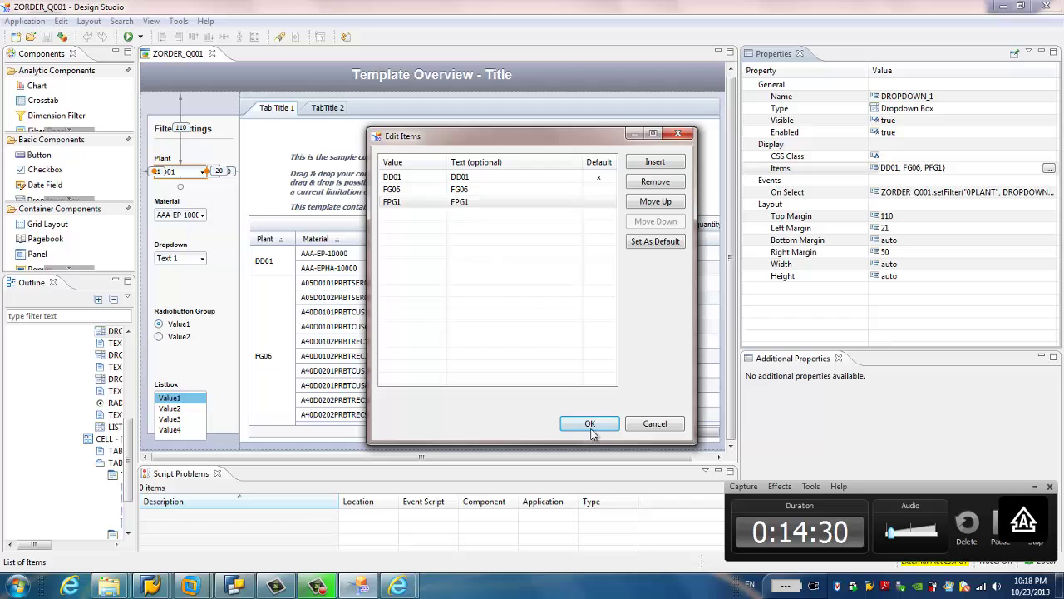
# Step: Execute the app in Internet Explorer and close the outdated application tabs
pyautogui.click(129, 36)
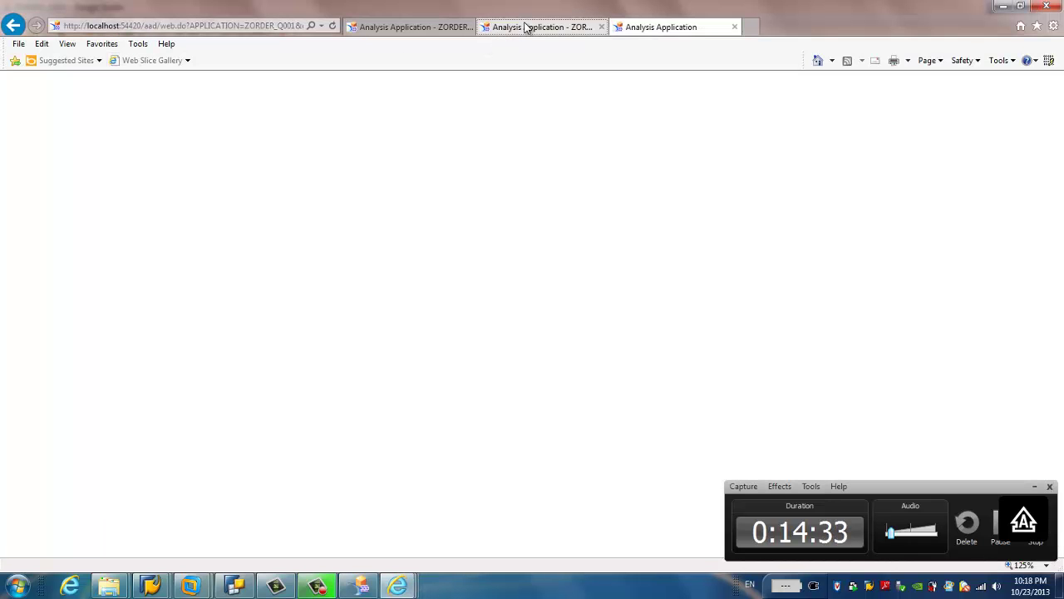
pyautogui.click(601, 27)
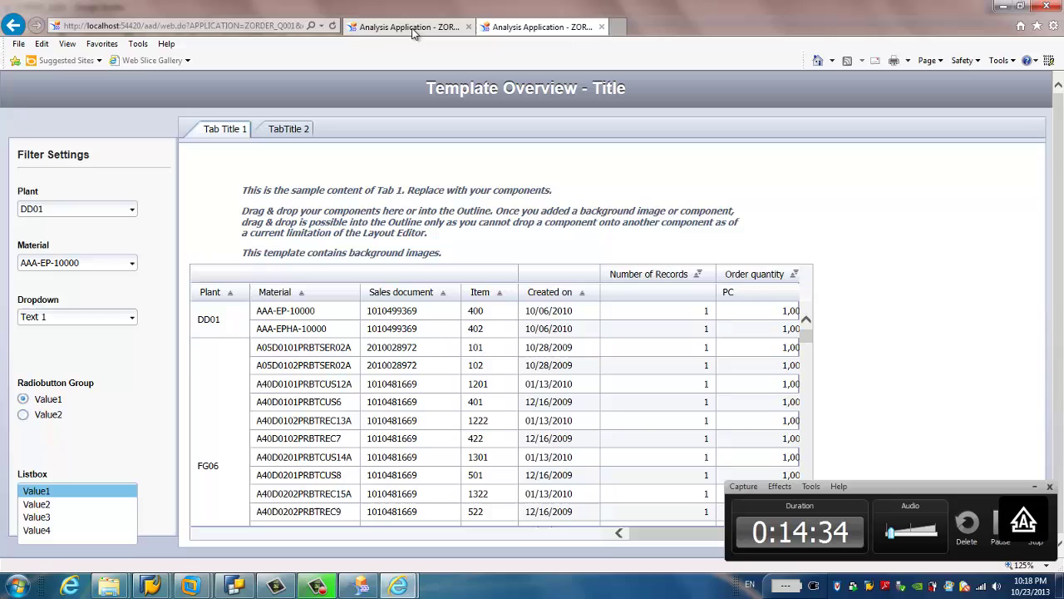
pyautogui.click(407, 27)
pyautogui.click(468, 27)
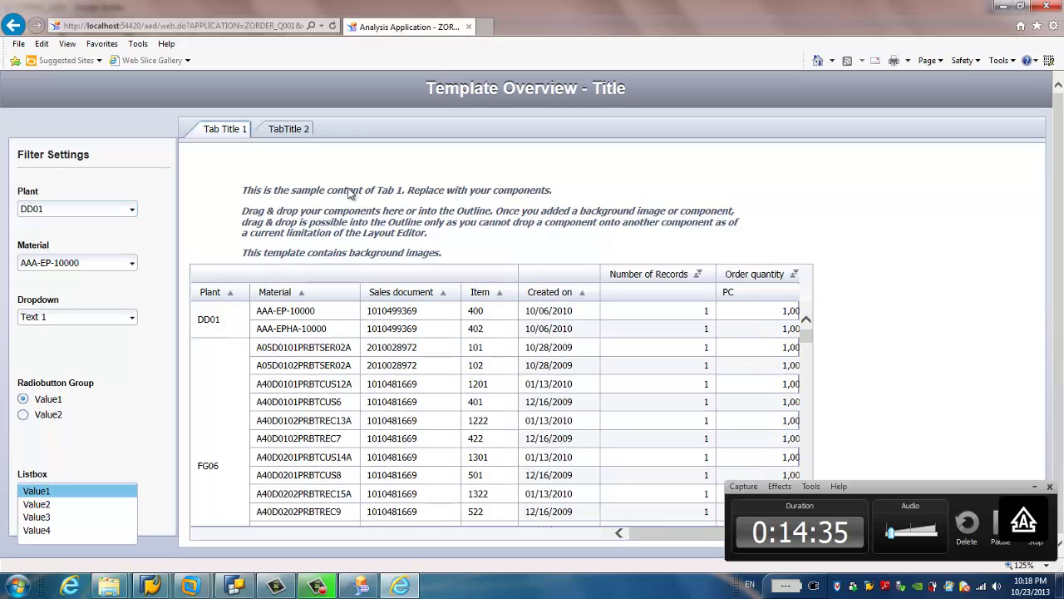
# Step: Filter the crosstab by plant FG06, then FPG1, then back to FG06
pyautogui.click(133, 209)
pyautogui.click(39, 239)
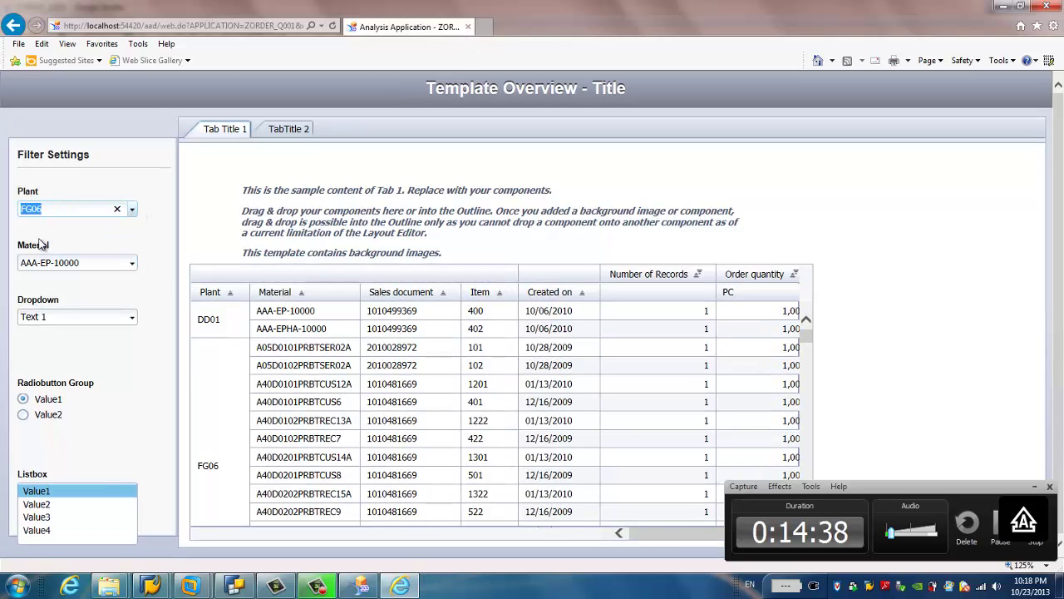
pyautogui.click(133, 210)
pyautogui.click(40, 254)
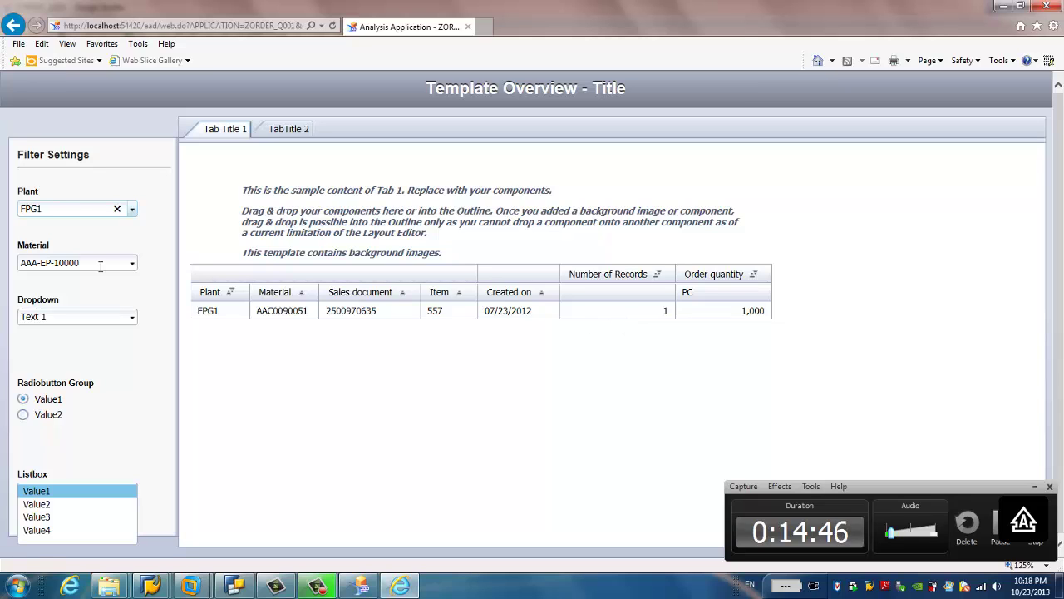
pyautogui.click(128, 212)
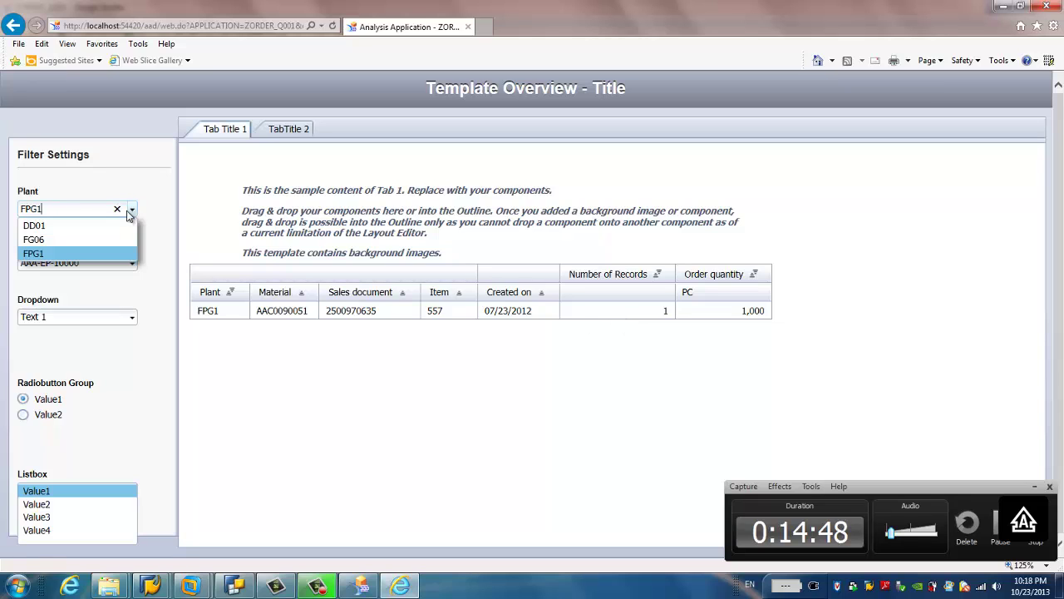
pyautogui.click(35, 243)
# Step: Pick materials AAA-EPHA-10000 and A05D0101PRBTSER02A; the crosstab stays unfiltered
pyautogui.click(124, 266)
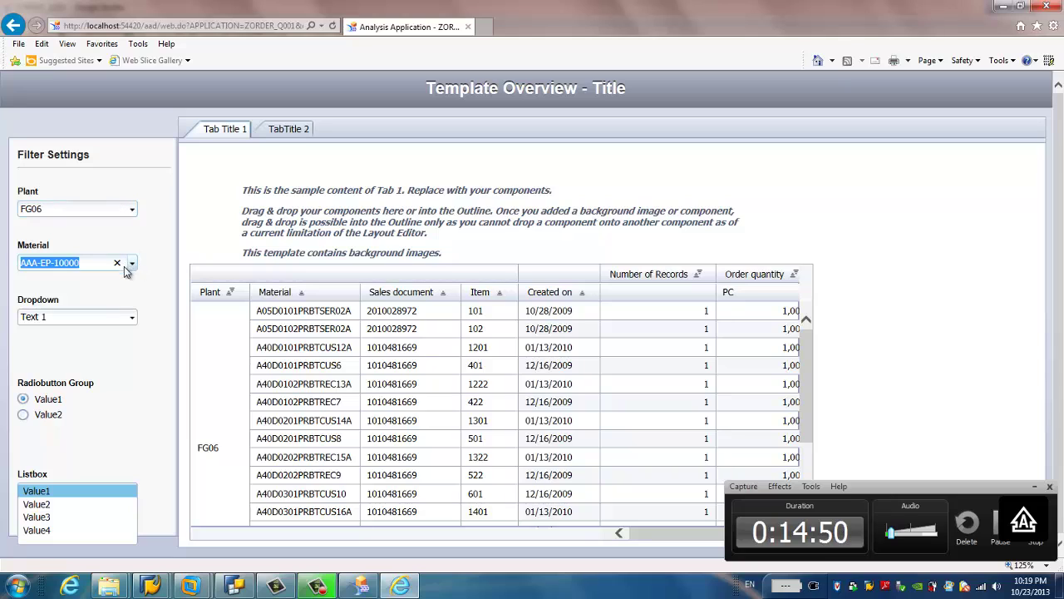
pyautogui.click(131, 264)
pyautogui.click(71, 294)
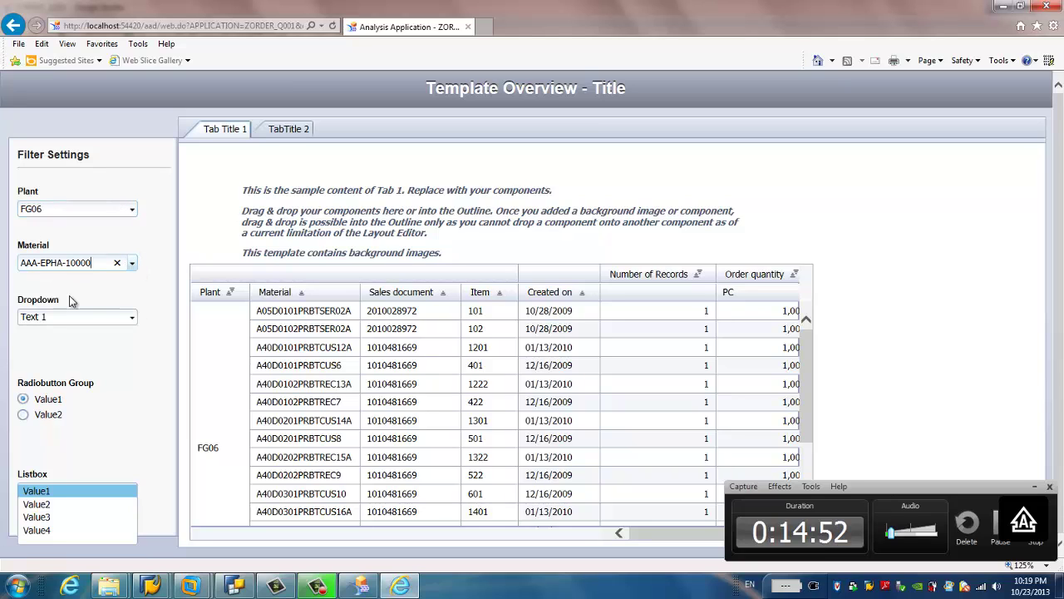
pyautogui.click(132, 264)
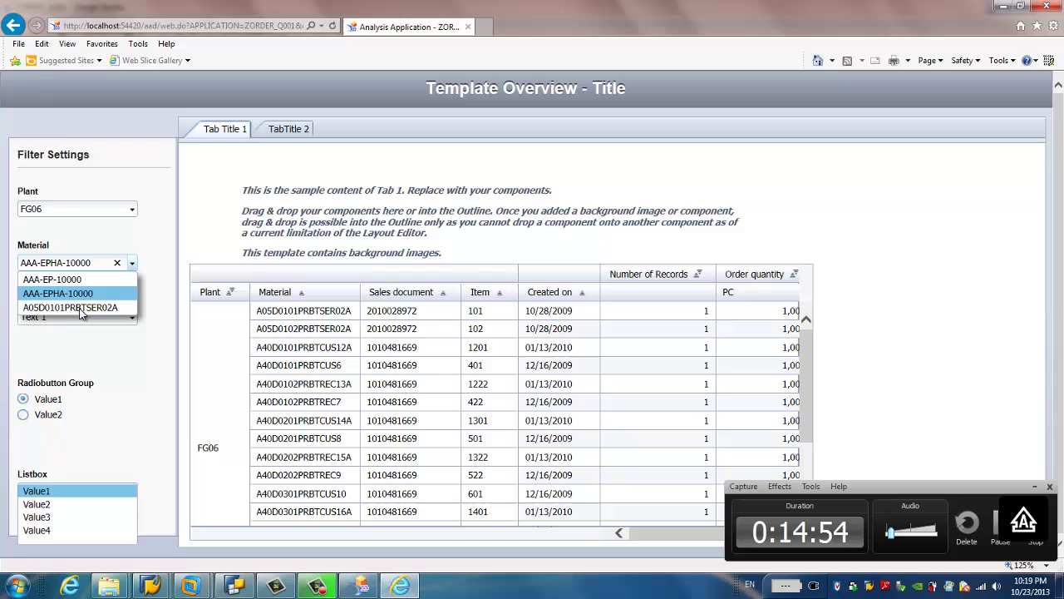
pyautogui.click(81, 307)
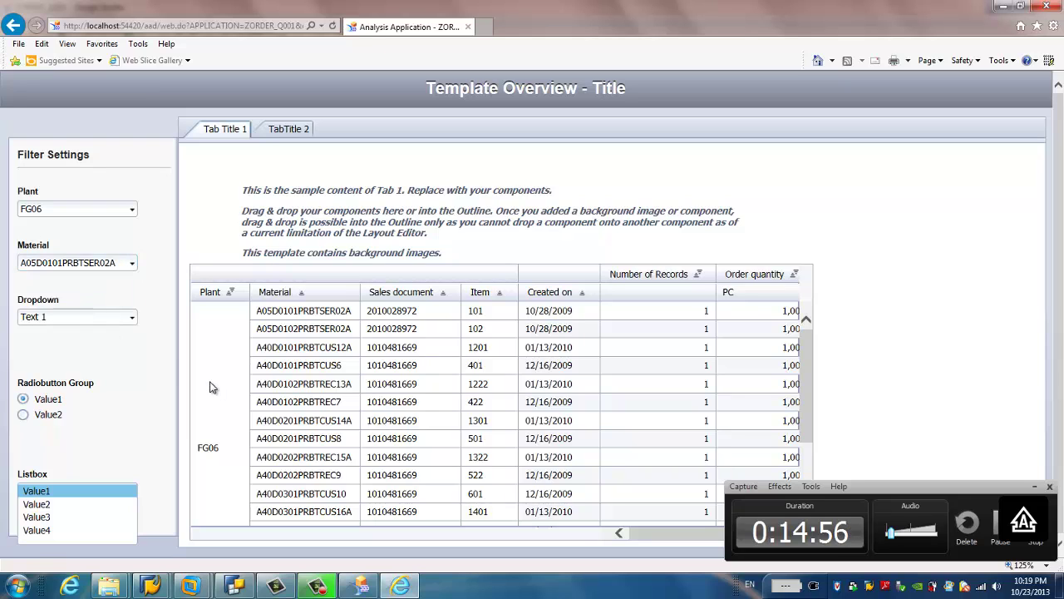
# Step: Reload the page and retry materials AAA-EPHA-10000 and A05D0101PRBTSER02A
pyautogui.press('F5')
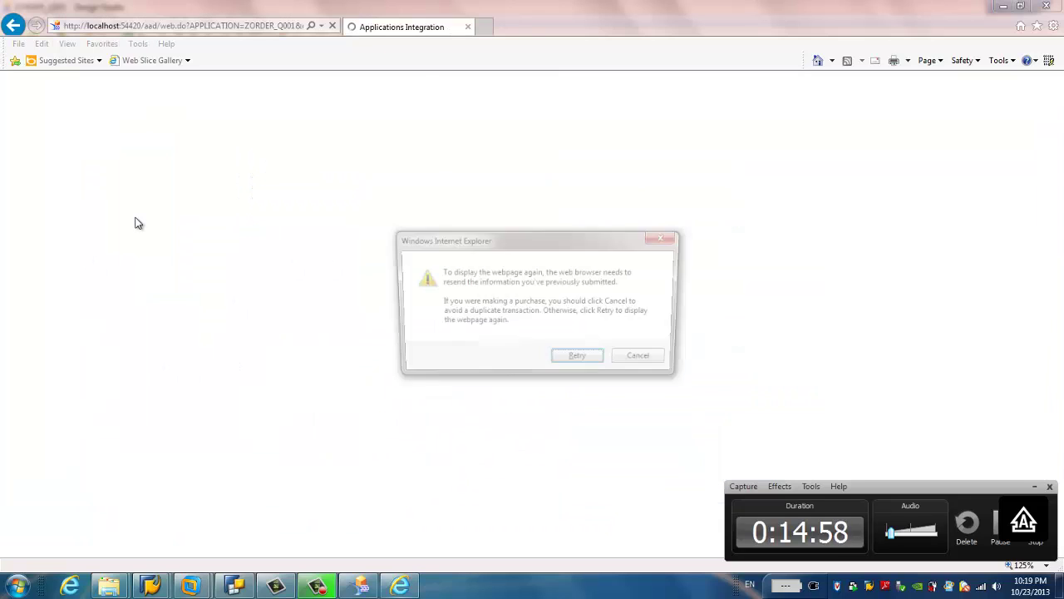
pyautogui.click(576, 359)
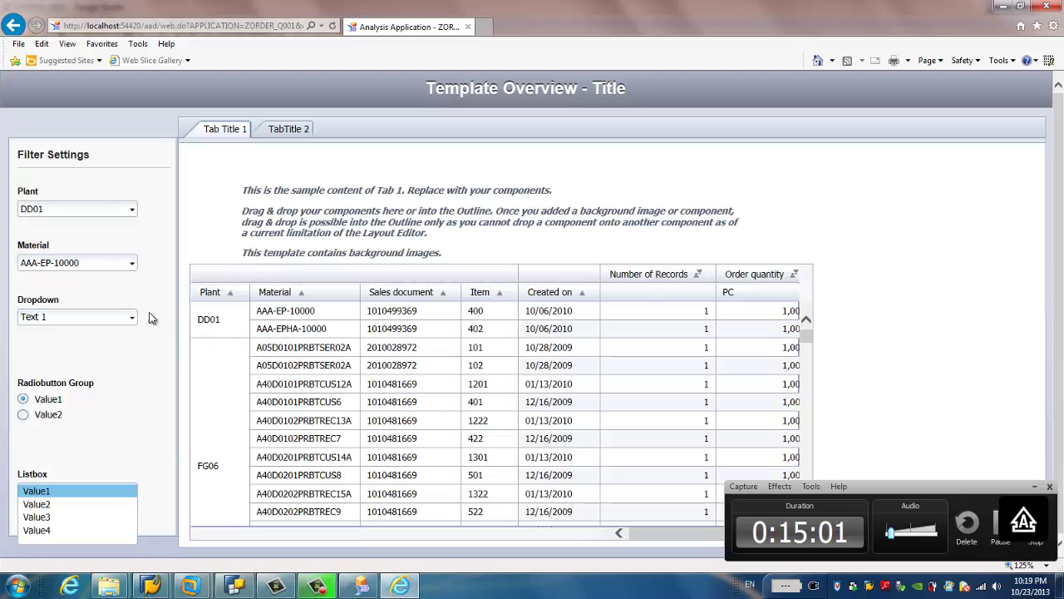
pyautogui.click(131, 262)
pyautogui.click(82, 295)
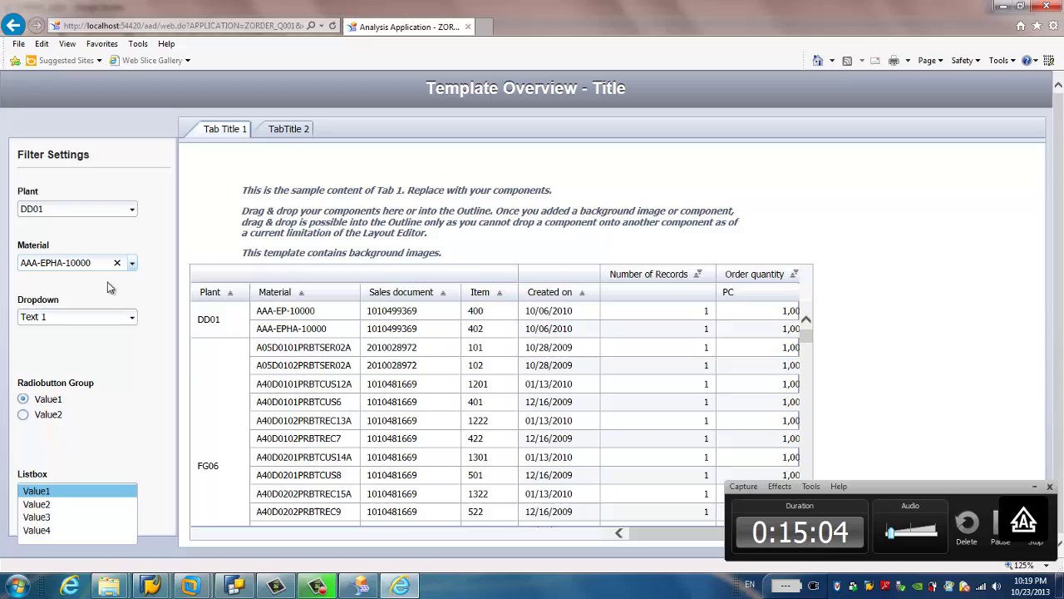
pyautogui.click(132, 264)
pyautogui.click(71, 308)
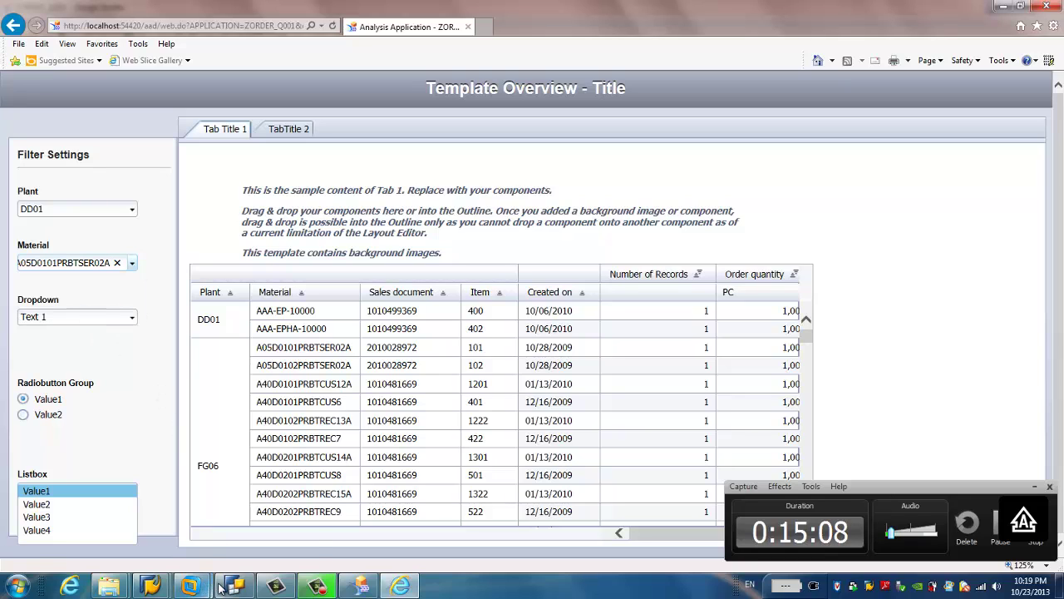
# Step: Change the Material On Select setFilter from DROPDOWN_1 to DROPDOWN_2, confirm, and save
pyautogui.click(357, 587)
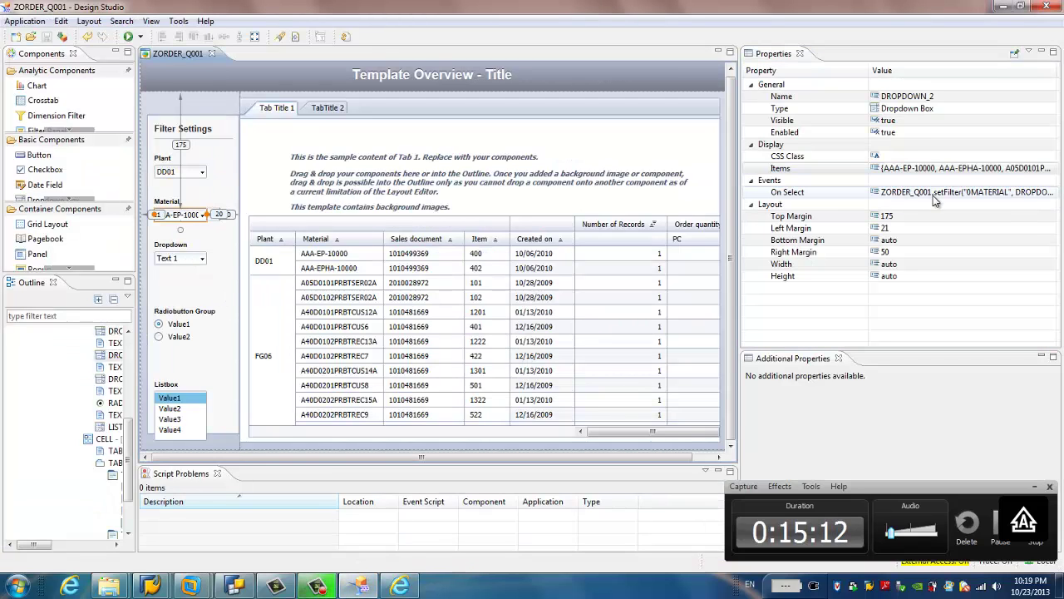
pyautogui.click(1052, 197)
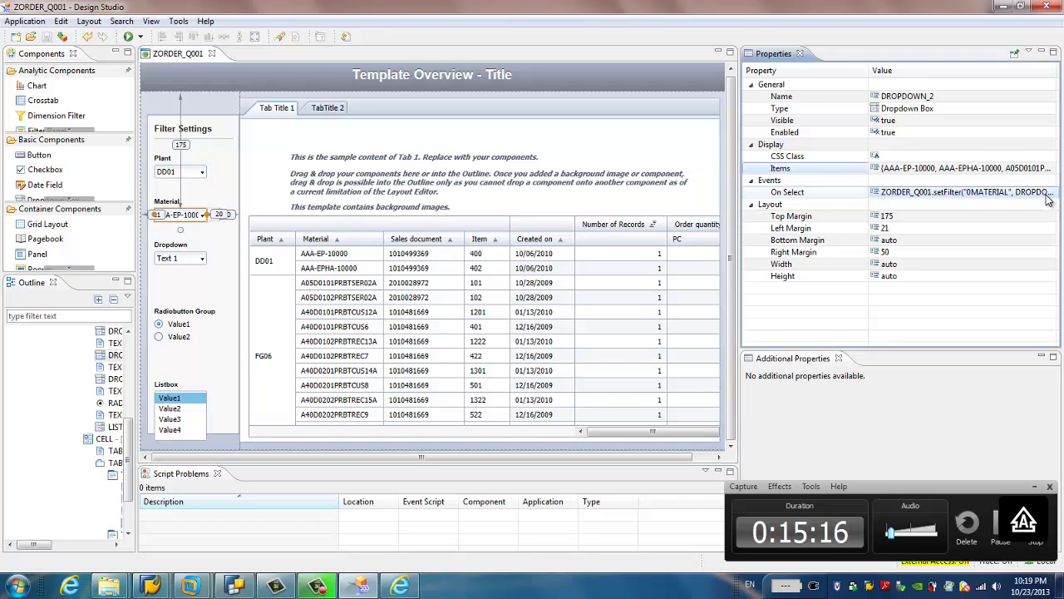
pyautogui.click(1049, 192)
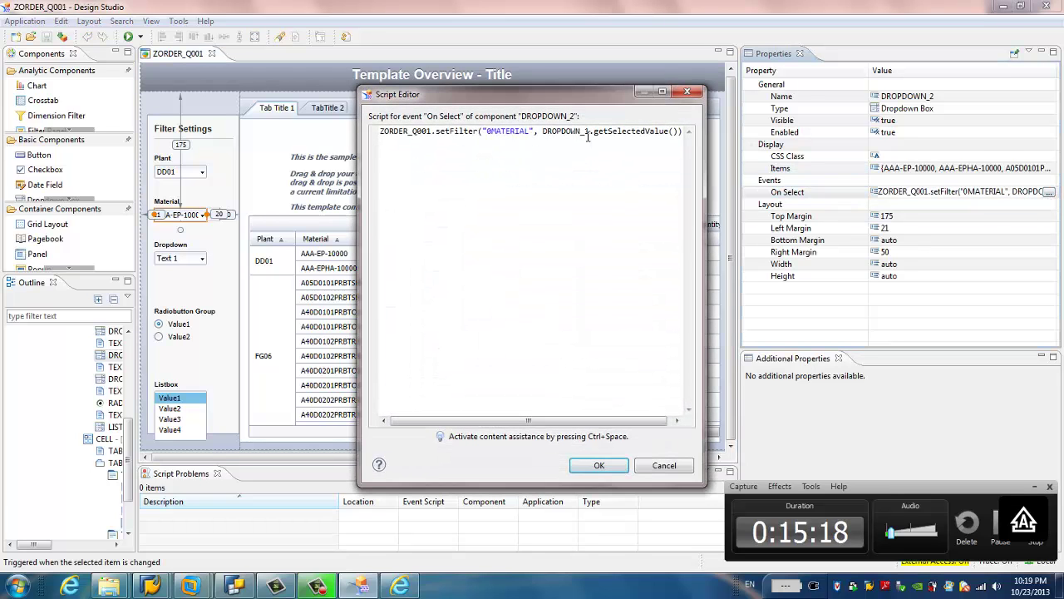
pyautogui.click(585, 132)
pyautogui.press('Delete')
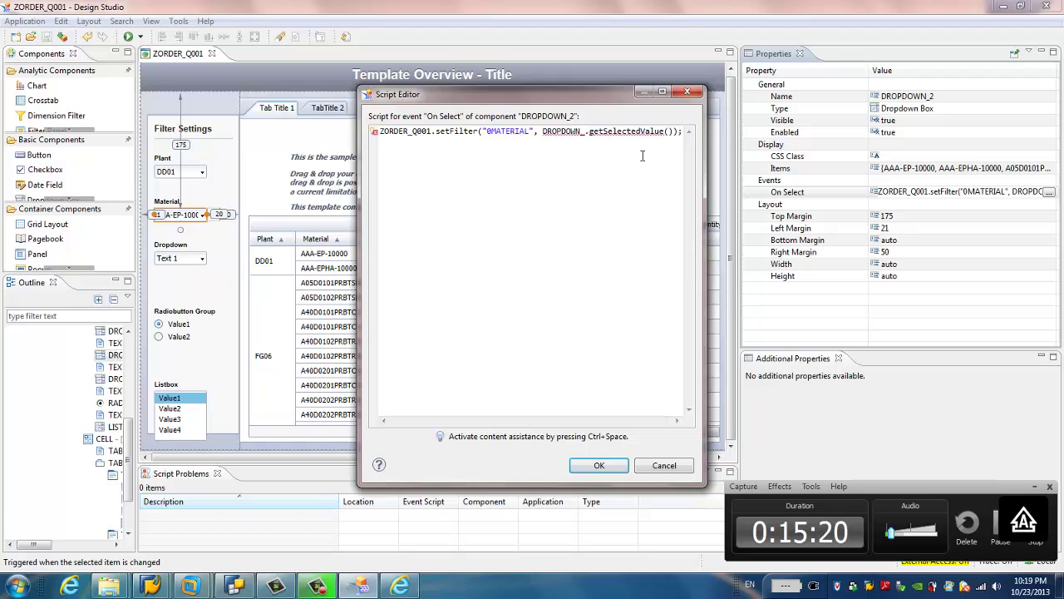
pyautogui.write('2')
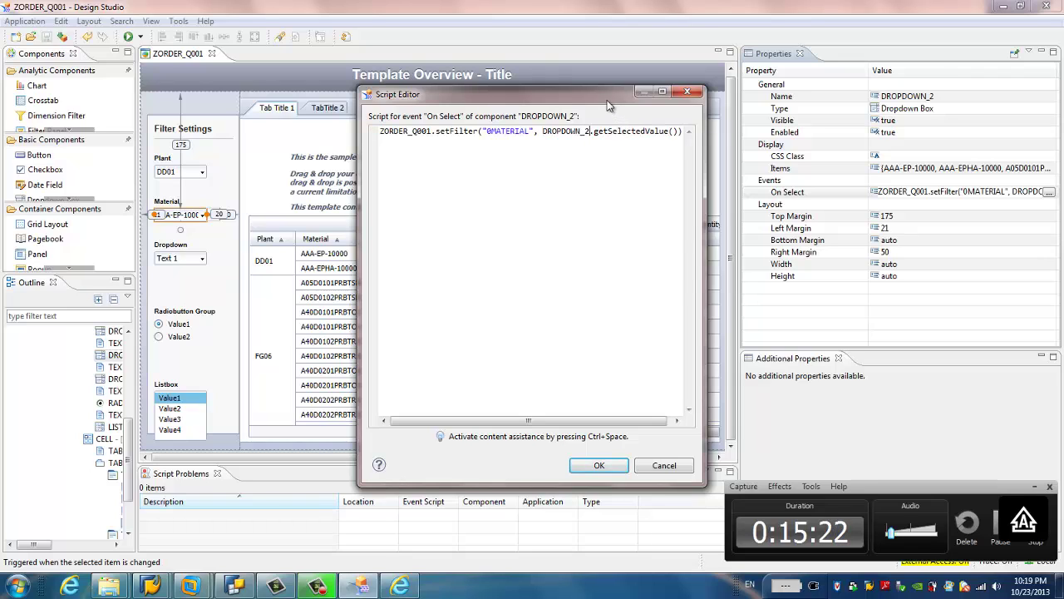
pyautogui.moveTo(612, 94); pyautogui.dragTo(589, 211)
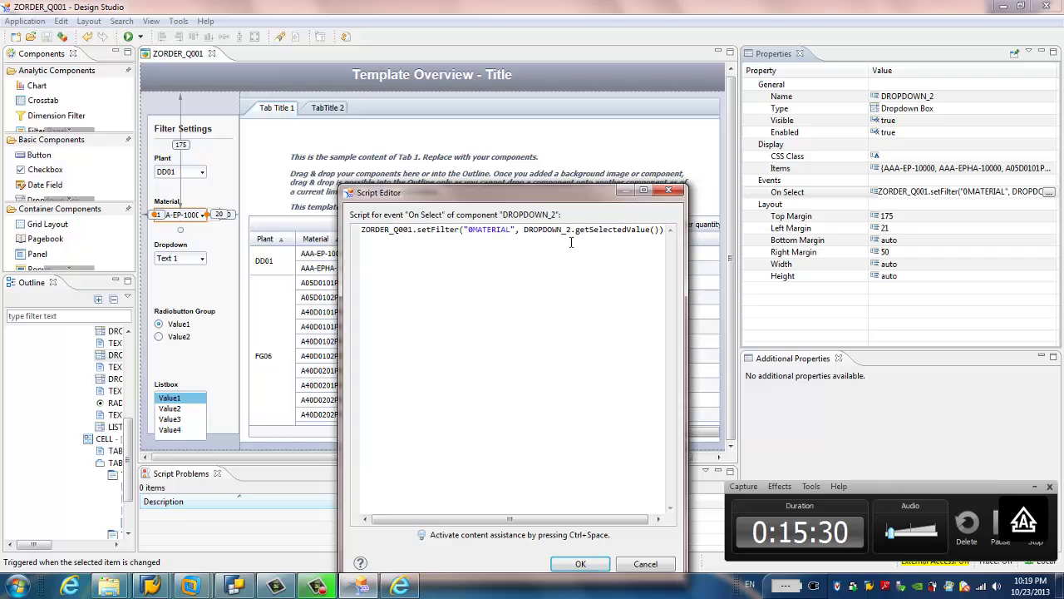
pyautogui.click(581, 563)
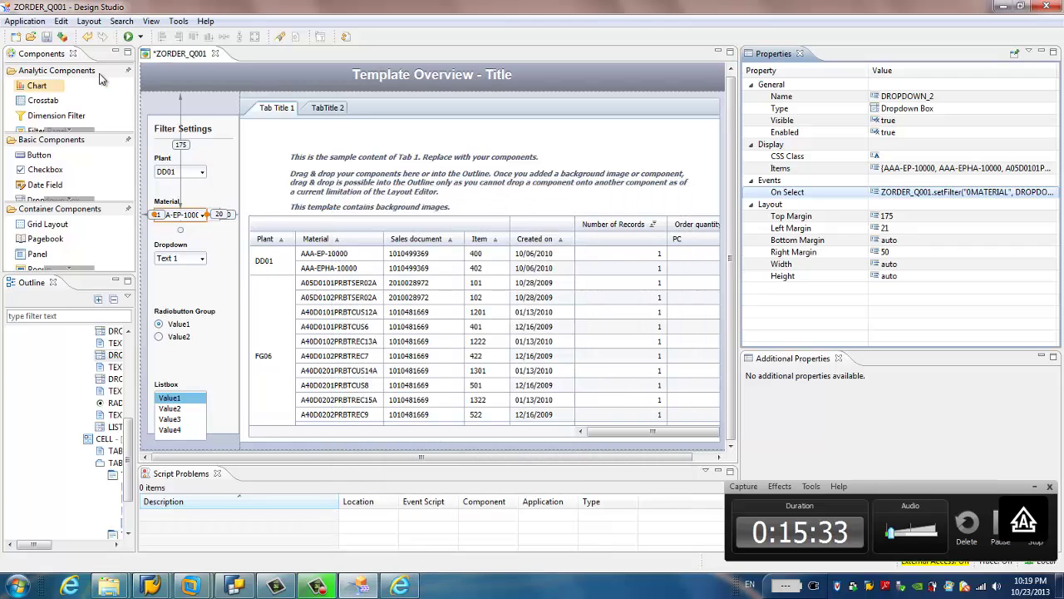
pyautogui.click(45, 36)
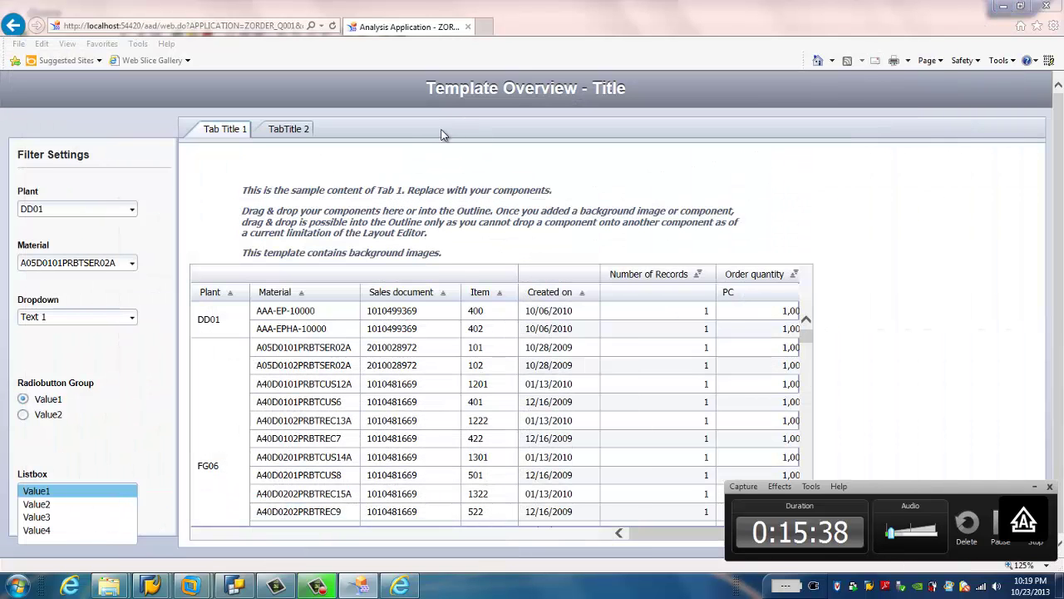
# Step: Close the old browser window and execute the updated app from Design Studio
pyautogui.click(131, 263)
pyautogui.click(62, 283)
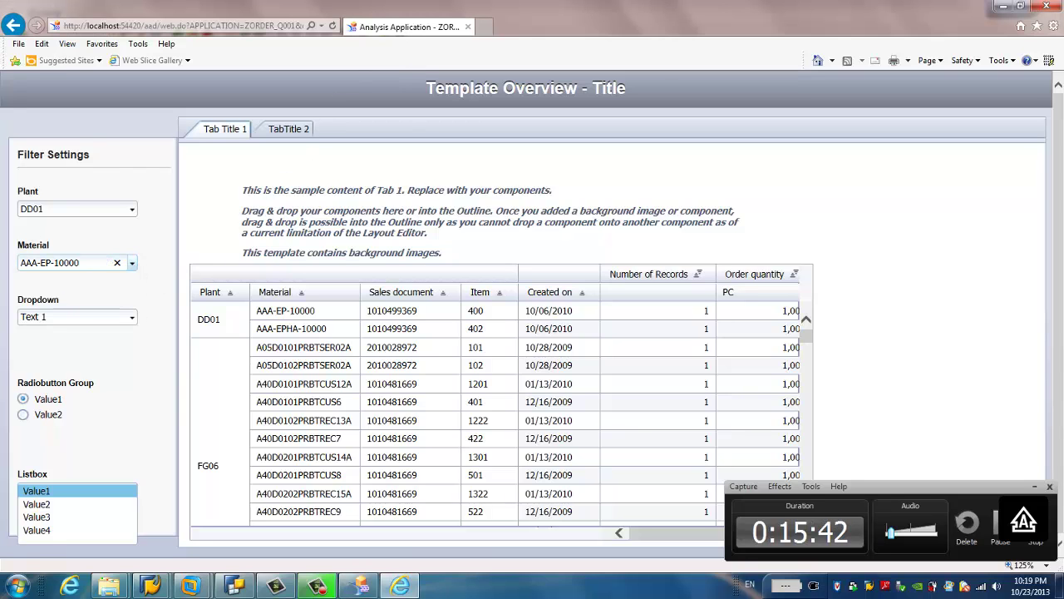
pyautogui.click(1045, 6)
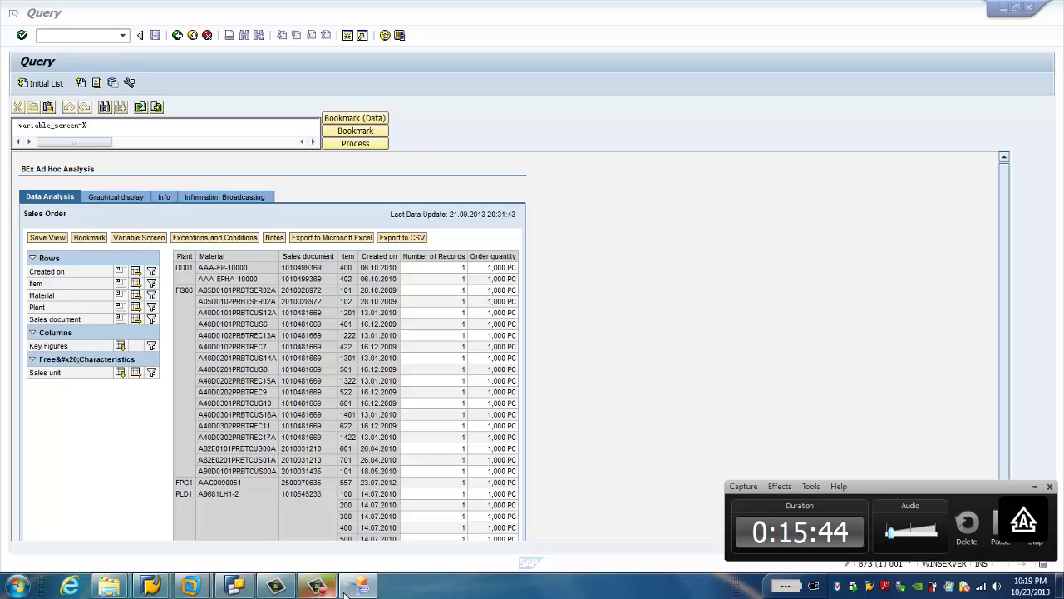
pyautogui.click(345, 589)
pyautogui.click(129, 37)
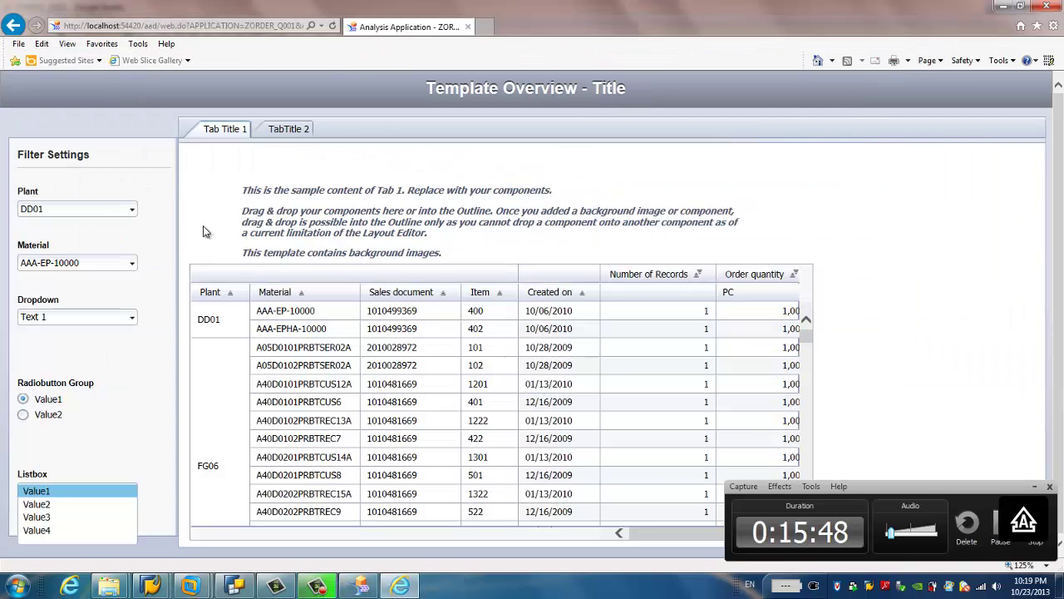
# Step: Filter the crosstab by material AAA-EPHA-10000, then A05D0101PRBTSER02A
pyautogui.click(131, 263)
pyautogui.click(65, 295)
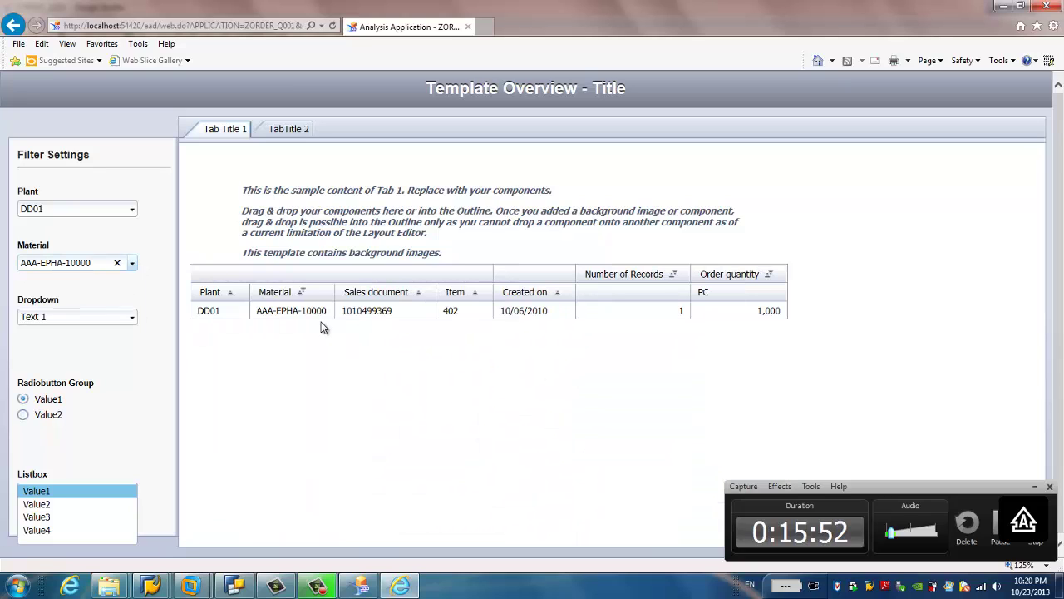
pyautogui.click(132, 262)
pyautogui.click(85, 304)
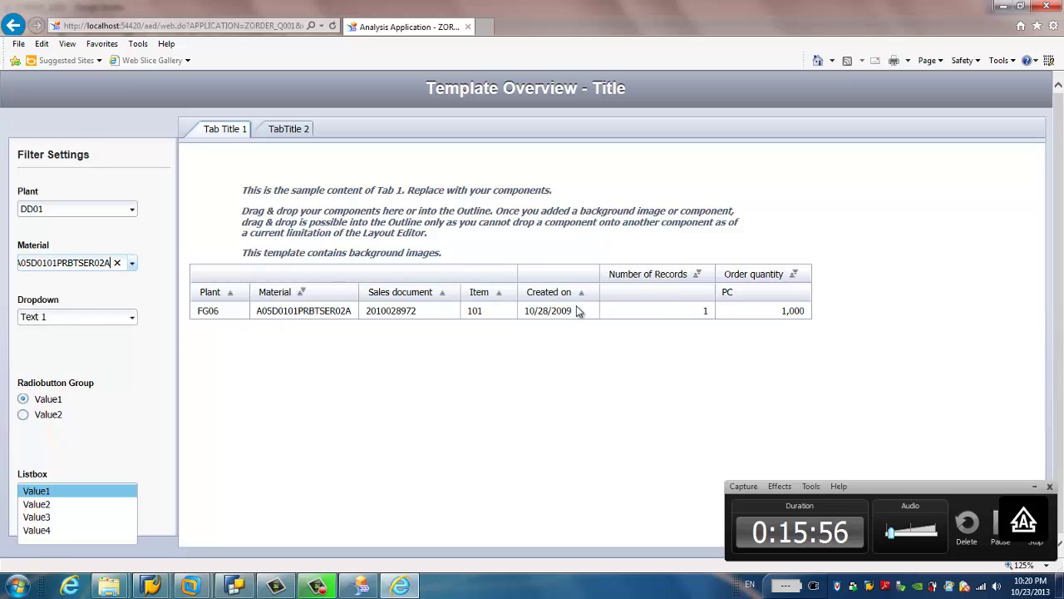